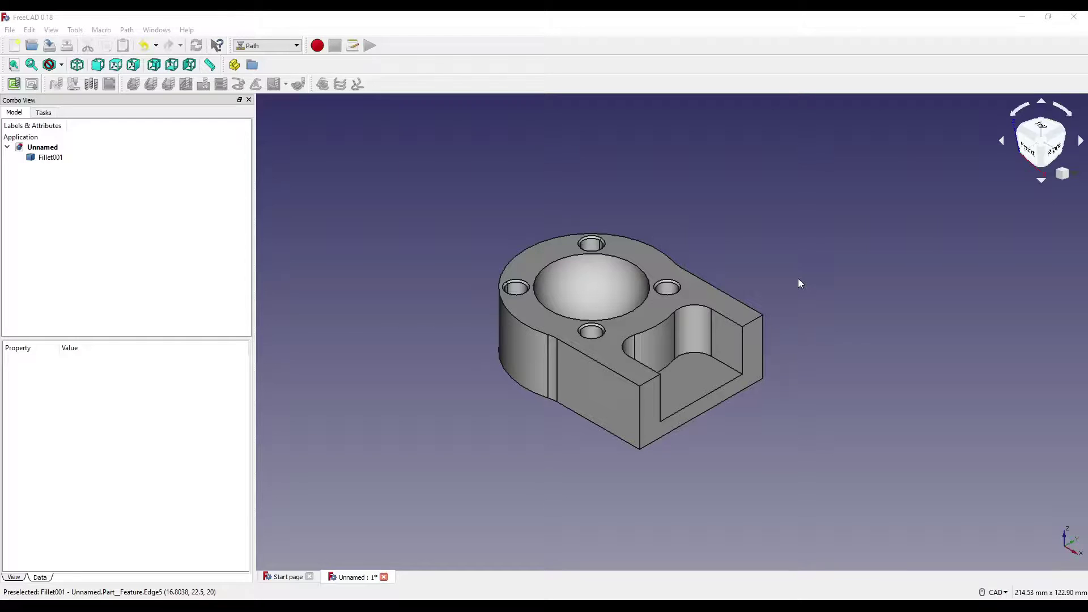
# Switch to the Path workbench and create a job for Fillet001 with no template.
pyautogui.click(264, 45)
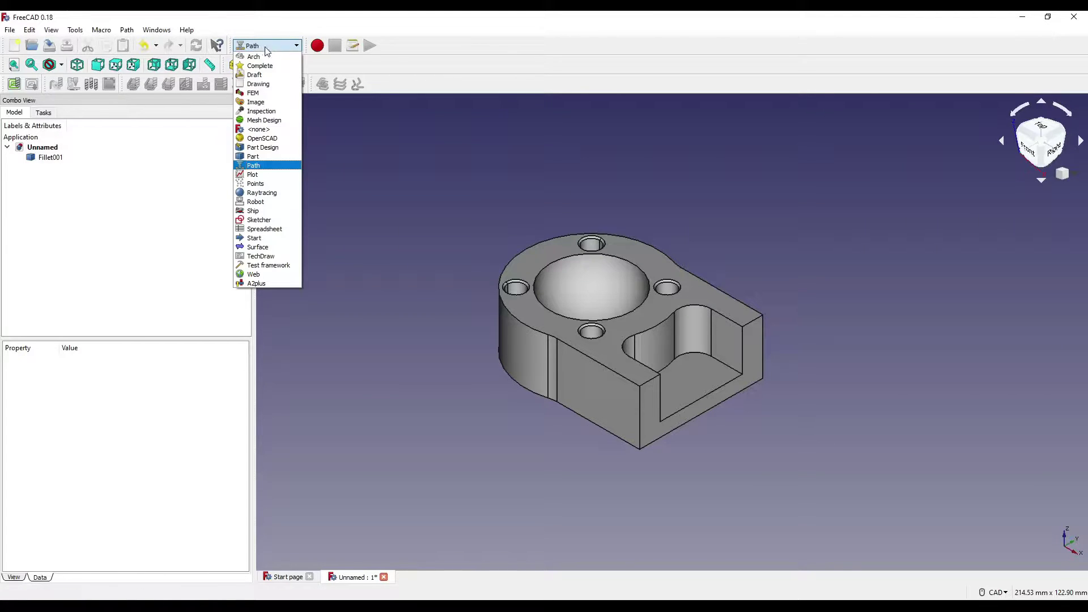
pyautogui.click(239, 166)
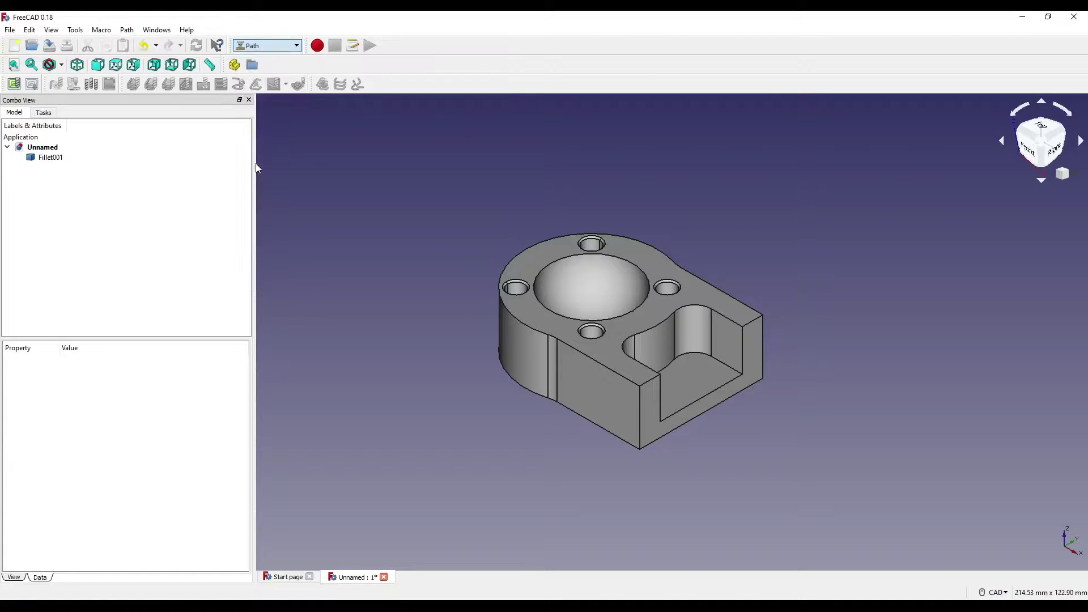
pyautogui.click(22, 87)
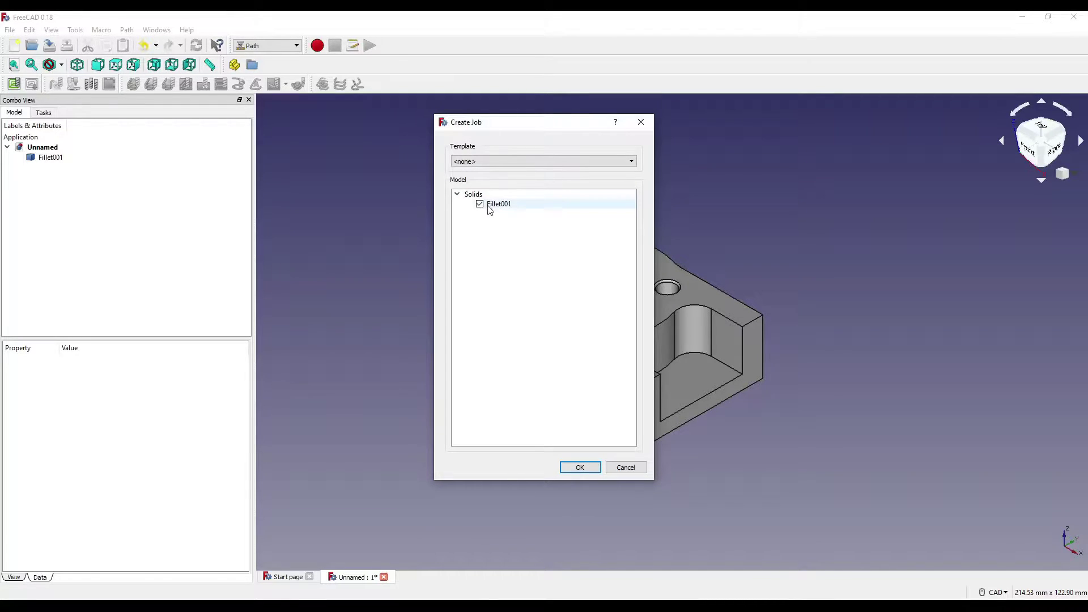
pyautogui.click(506, 161)
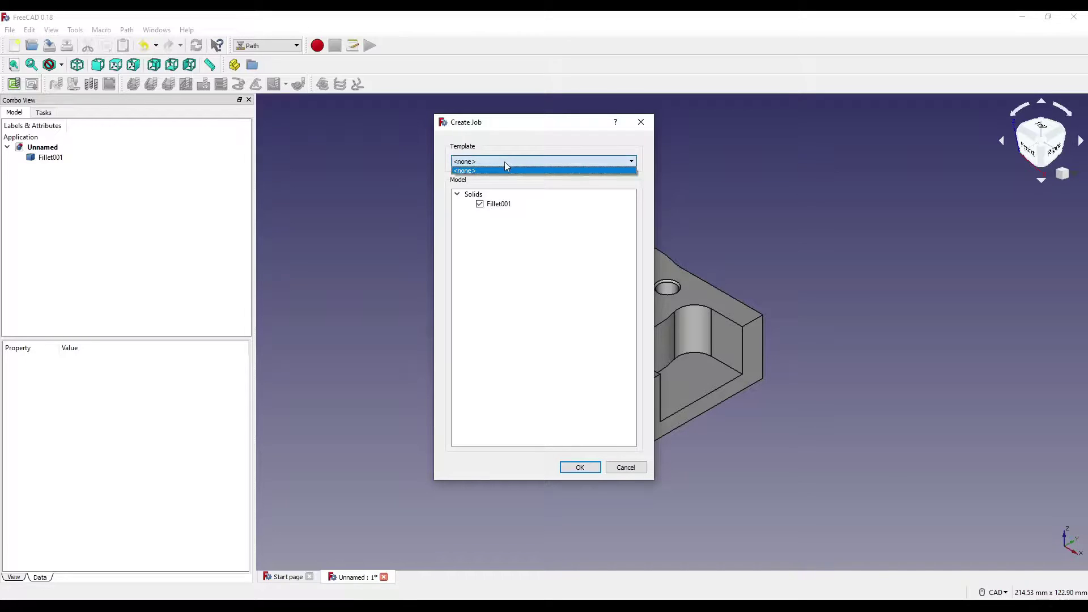
pyautogui.click(508, 166)
pyautogui.click(578, 466)
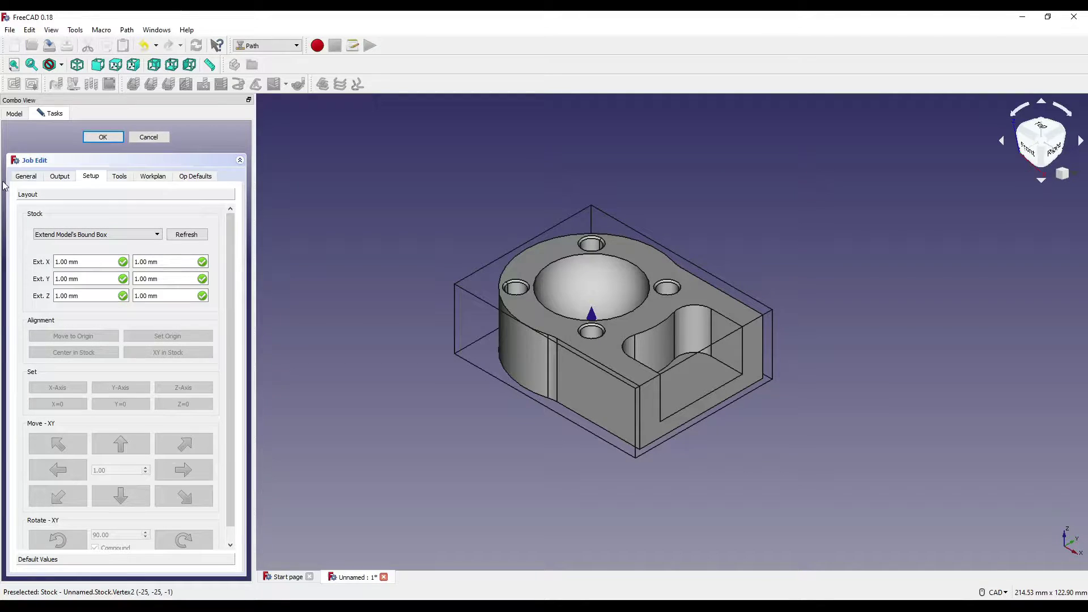
# Rename the job label to O0121 in the General settings.
pyautogui.click(27, 176)
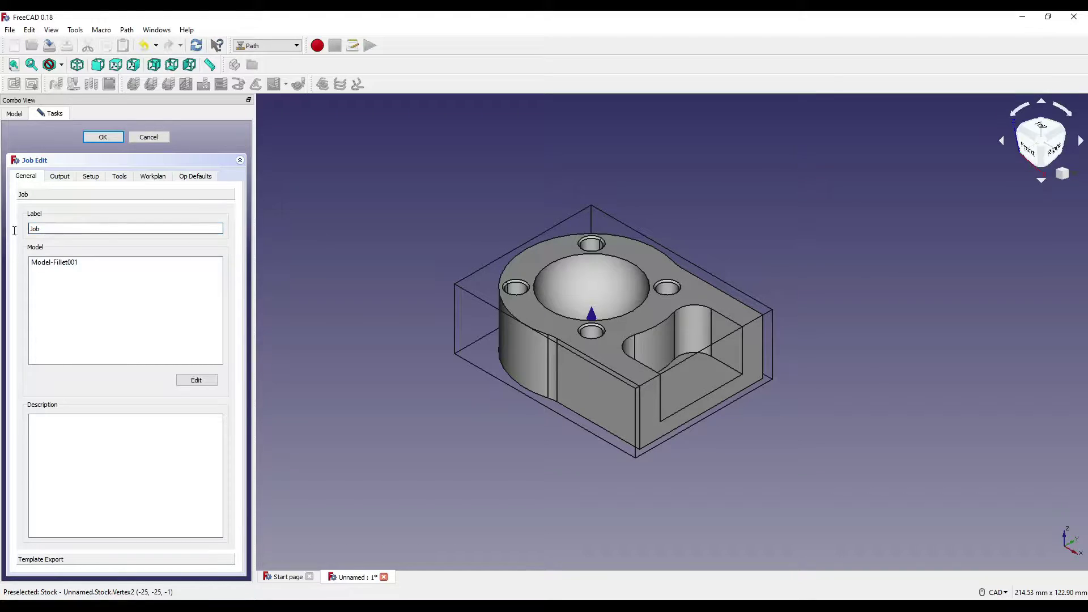
pyautogui.doubleClick(187, 232)
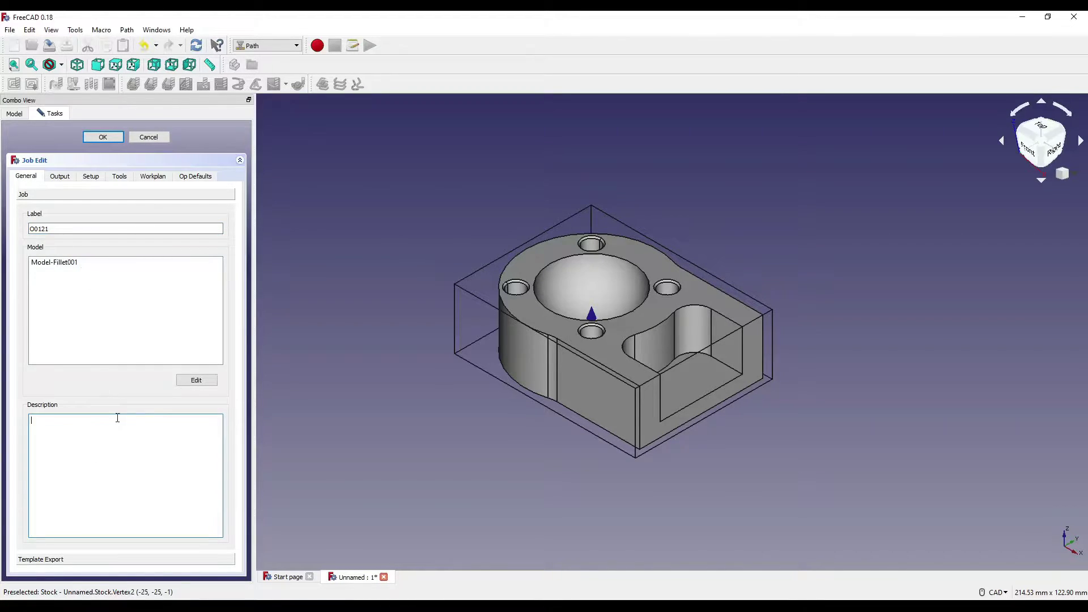
pyautogui.click(48, 559)
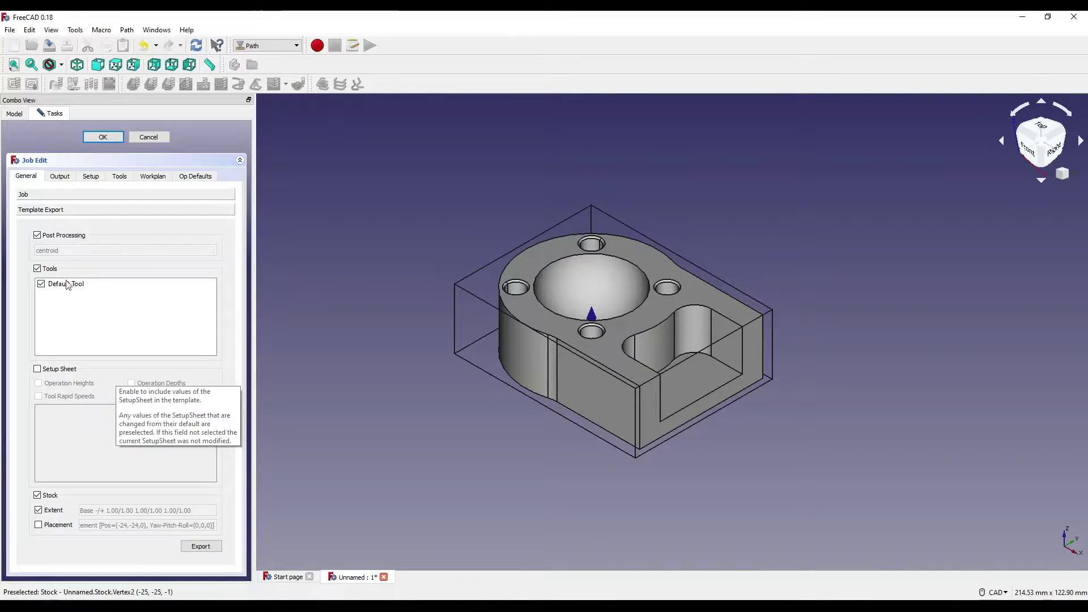
pyautogui.click(49, 196)
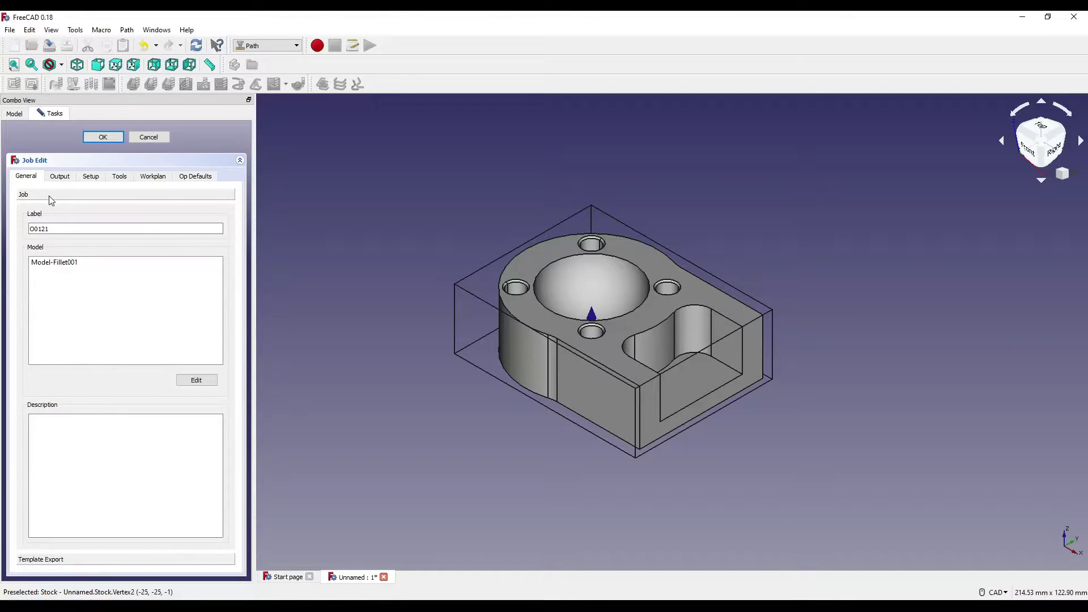
# Set the job's post processor to linuxcnc.
pyautogui.click(60, 180)
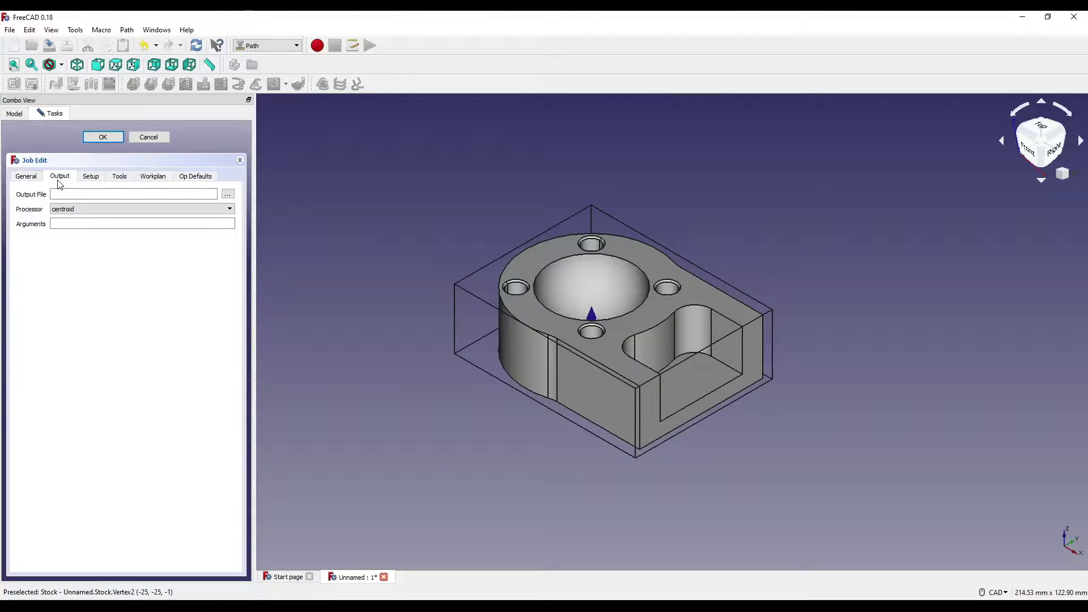
pyautogui.click(74, 216)
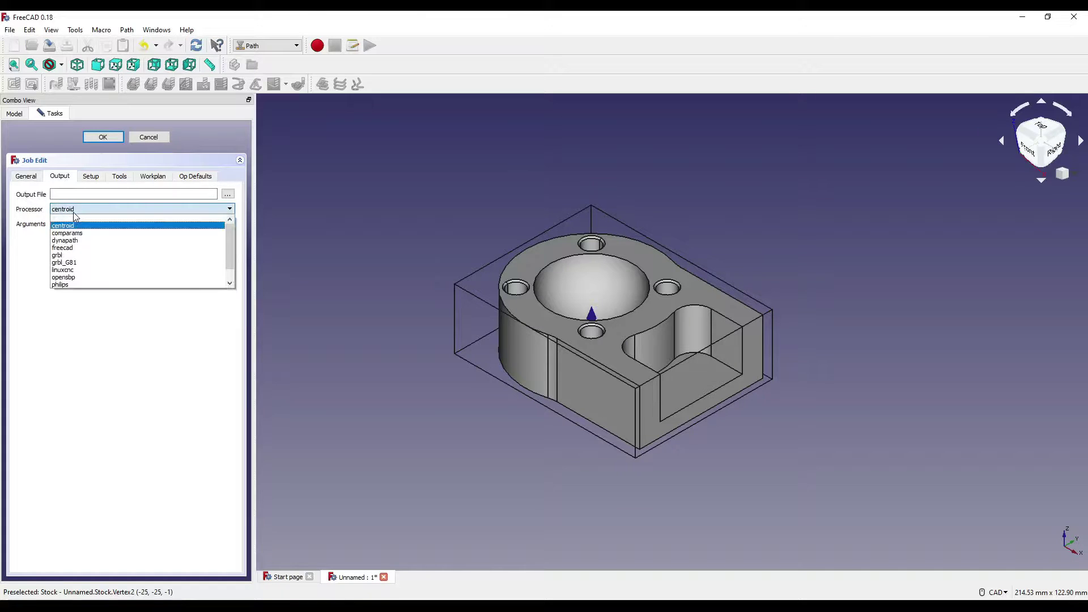
pyautogui.click(73, 270)
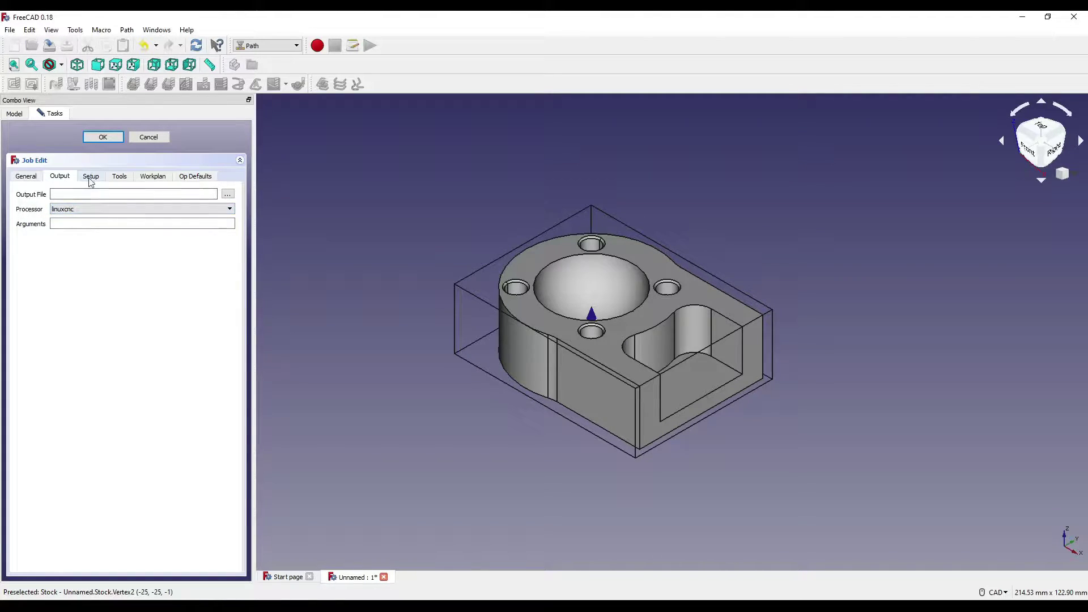
# Save the output file as sample model.gcode in the Path module folder.
pyautogui.click(227, 194)
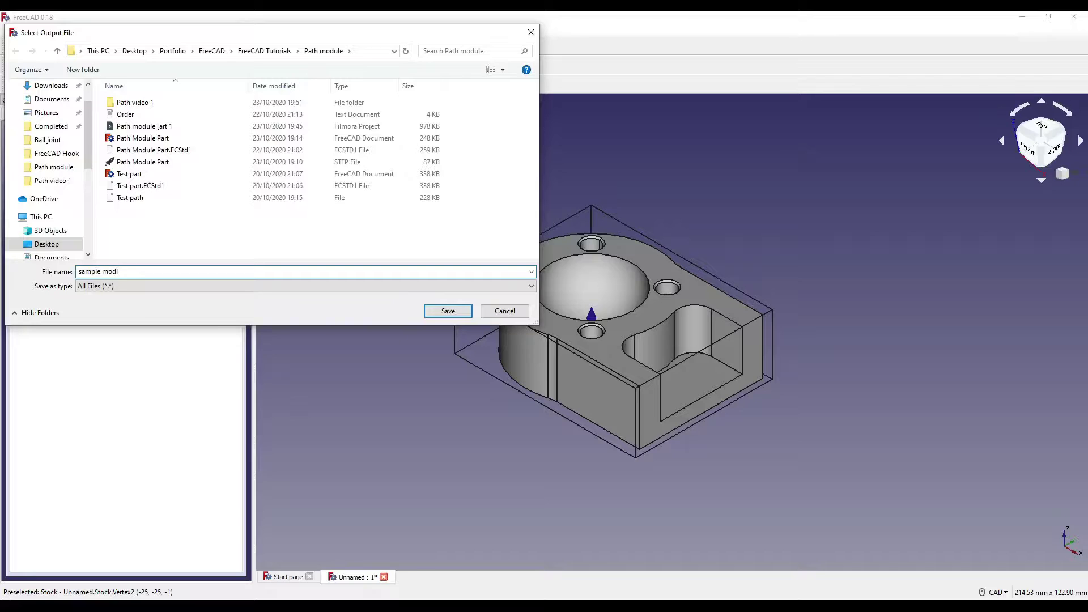
pyautogui.write('sample modle.gcode')
pyautogui.press('BackSpace')
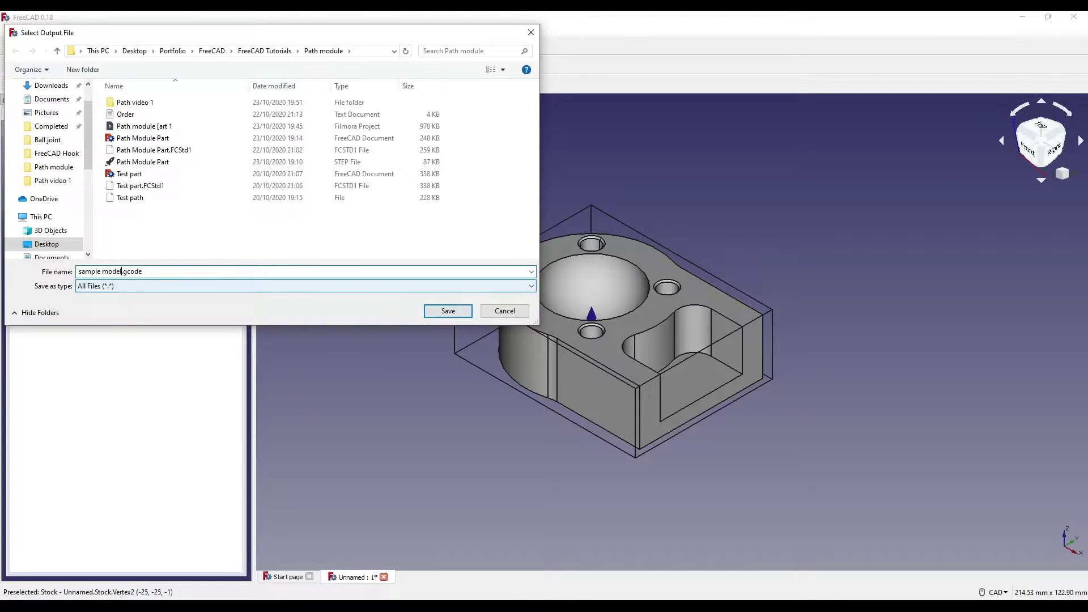
pyautogui.write('l')
pyautogui.press('Return')
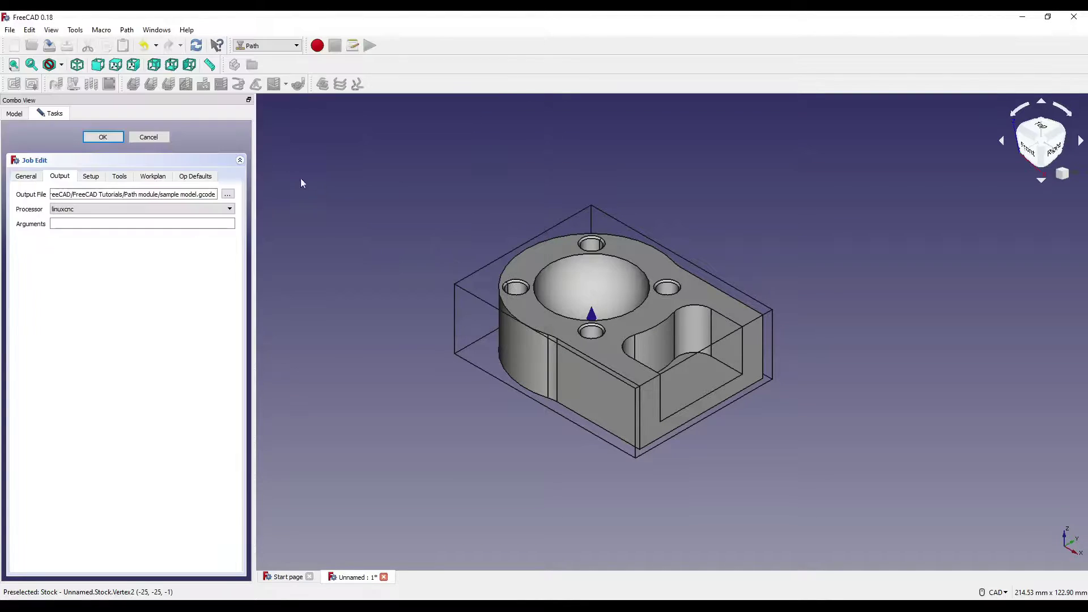
# Review the 1.00 mm stock extensions and inspect the stock box from top, isometric and front views.
pyautogui.click(90, 177)
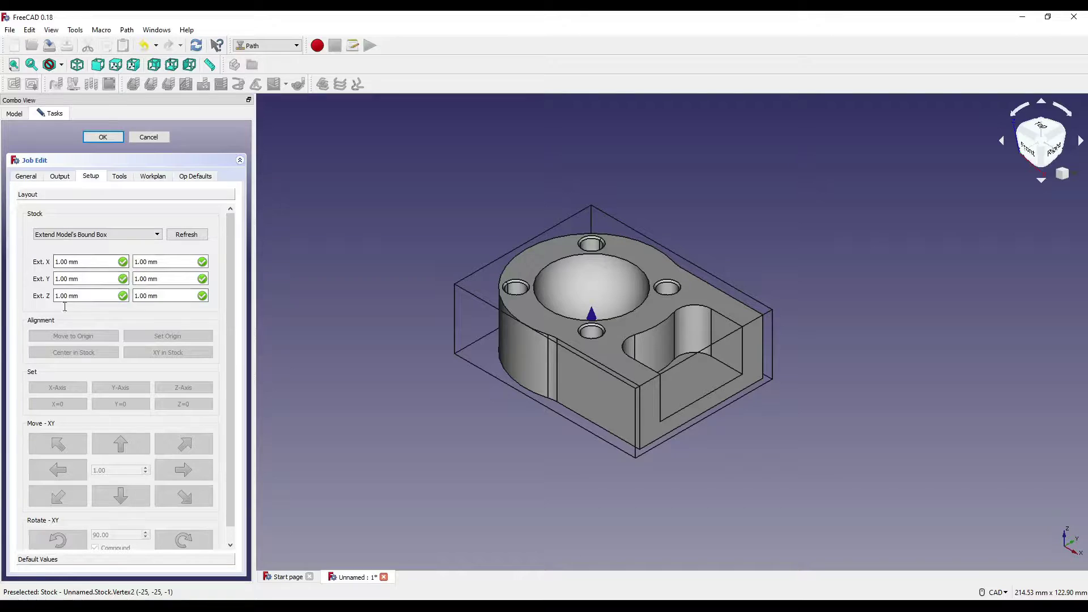
pyautogui.click(165, 266)
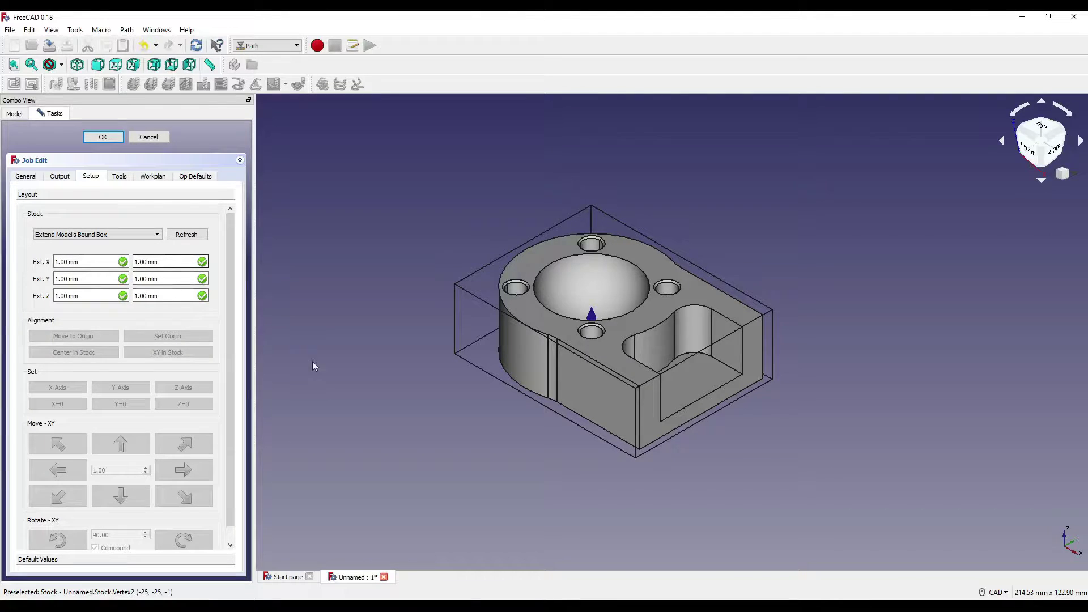
pyautogui.press('2')
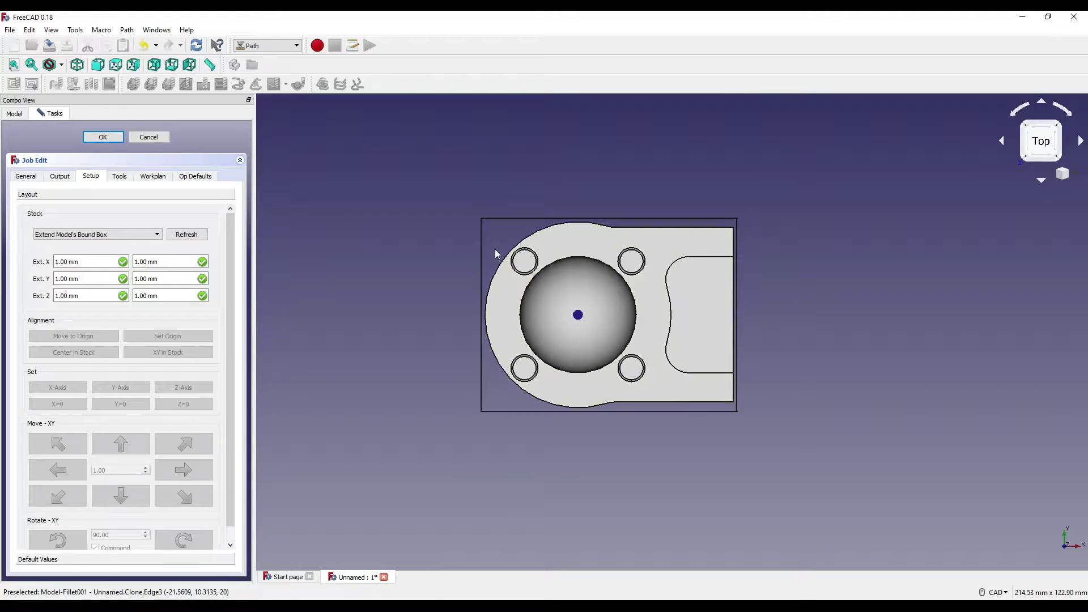
pyautogui.click(1024, 161)
pyautogui.click(1047, 149)
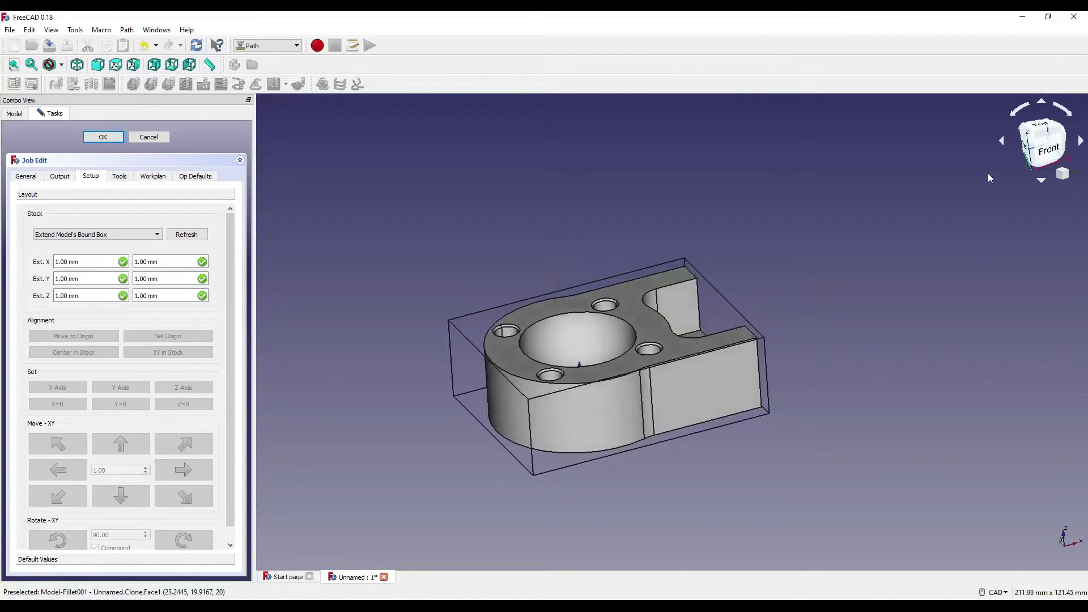
pyautogui.moveTo(992, 238); pyautogui.dragTo(687, 305, button='middle')
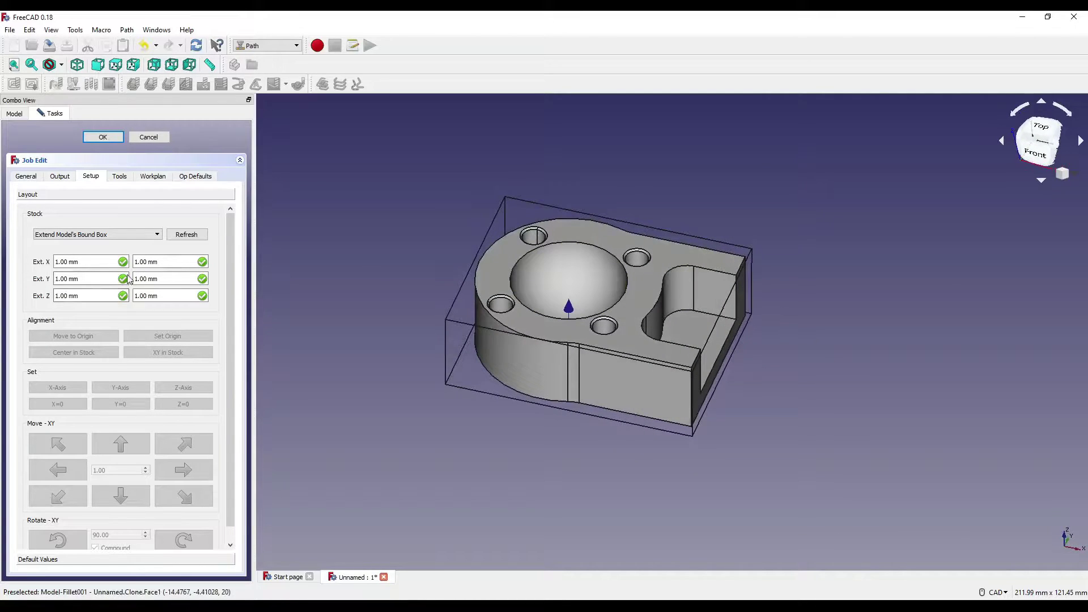
# Try a box stock and step through its dimensions while inspecting it from several angles.
pyautogui.click(152, 237)
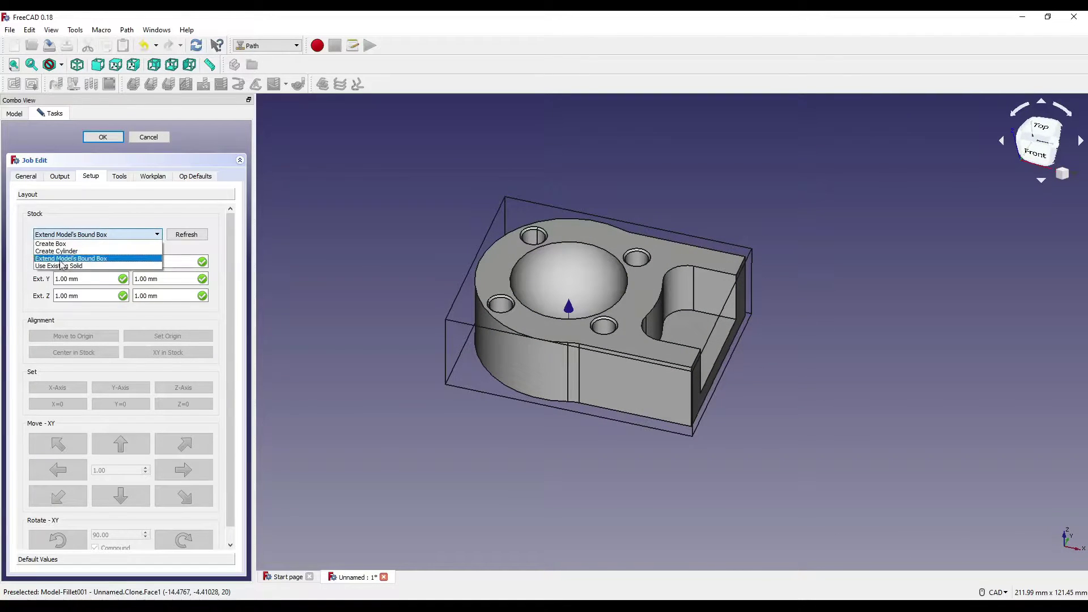
pyautogui.click(67, 248)
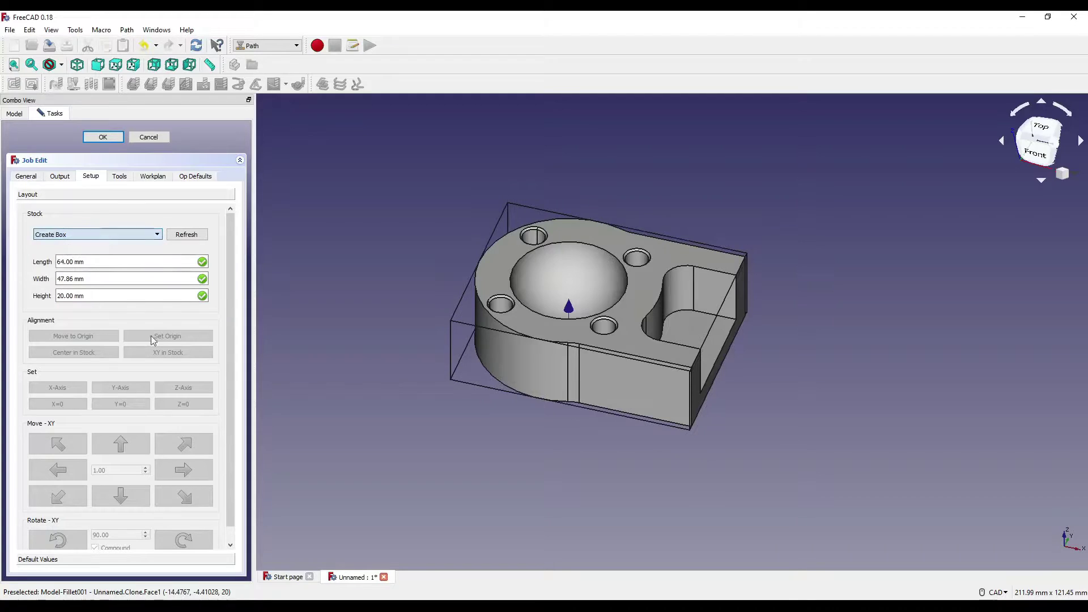
pyautogui.moveTo(544, 408); pyautogui.dragTo(536, 444, button='middle')
pyautogui.scroll(5, 527, 323)
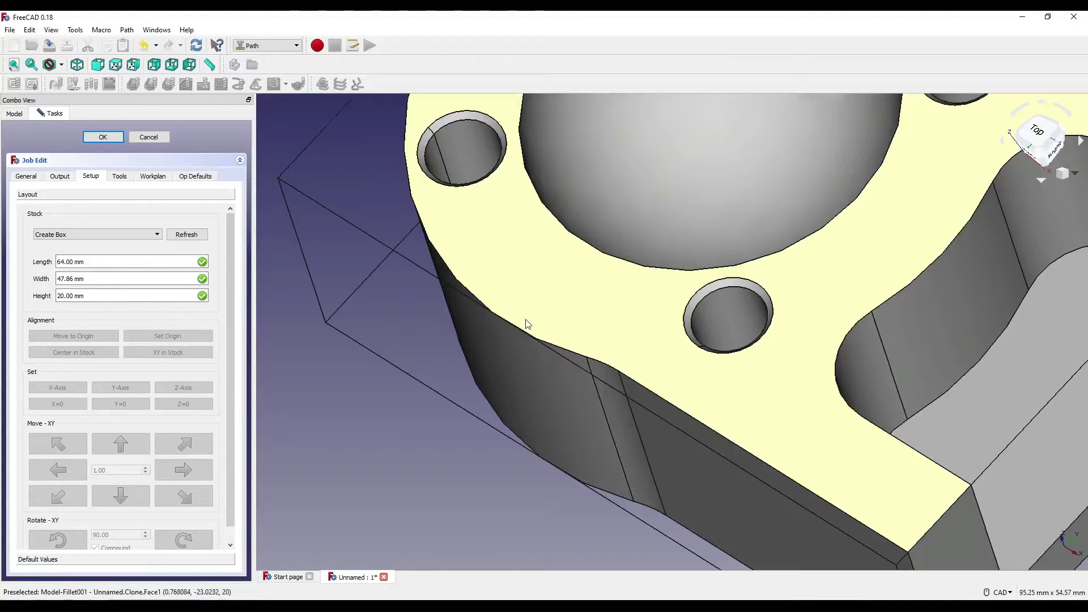
pyautogui.scroll(-6, 517, 331)
pyautogui.scroll(8, 579, 229)
pyautogui.scroll(-10, 476, 263)
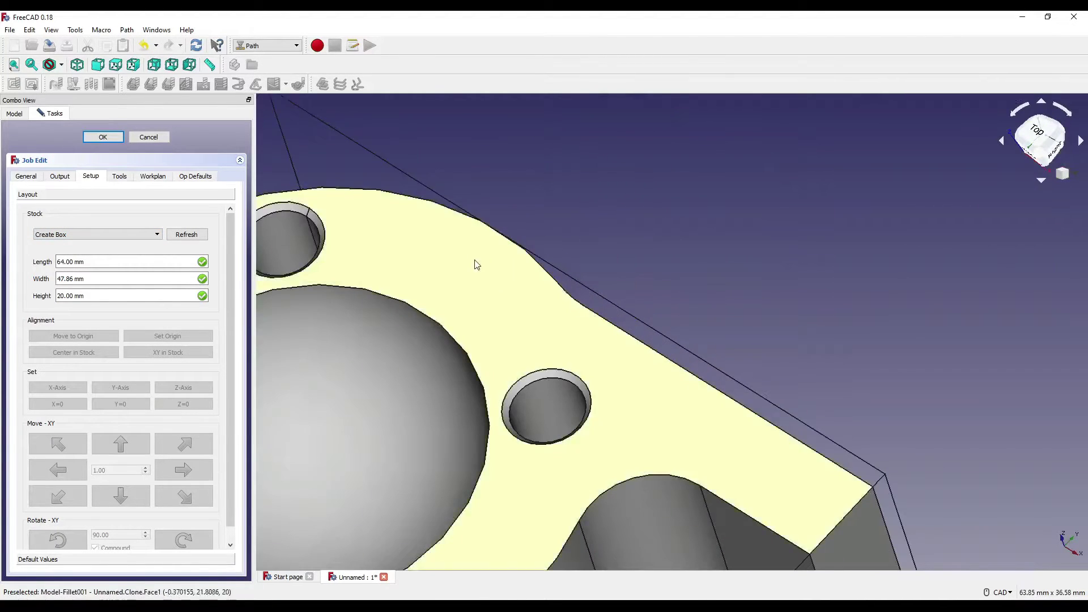
pyautogui.moveTo(526, 366); pyautogui.dragTo(755, 359, button='middle')
pyautogui.press('Tab')
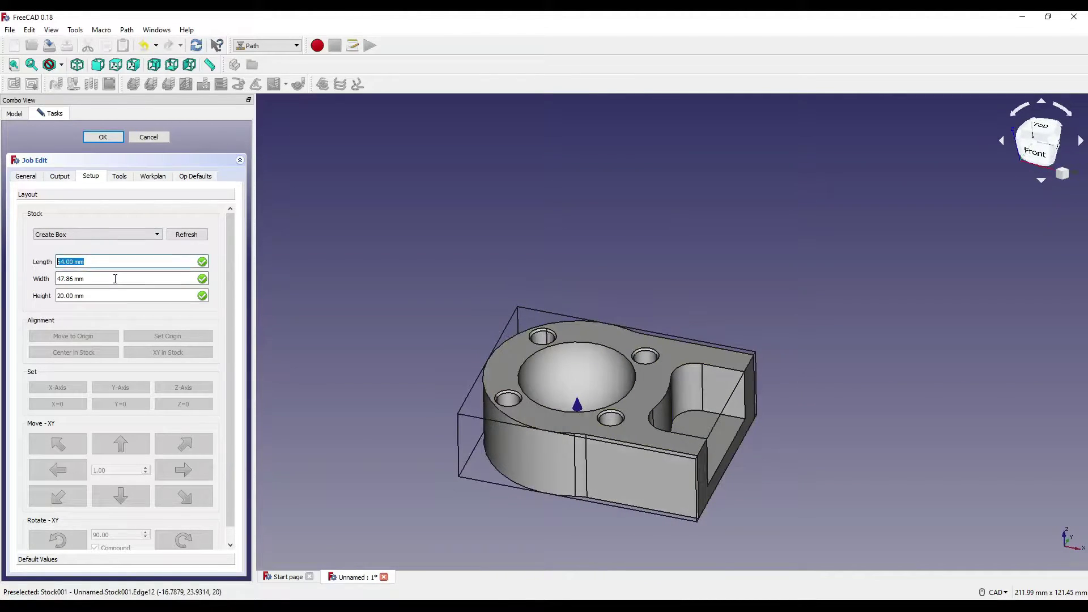
pyautogui.press('Tab')
pyautogui.press('Tab')
pyautogui.moveTo(729, 415); pyautogui.dragTo(752, 345, button='middle')
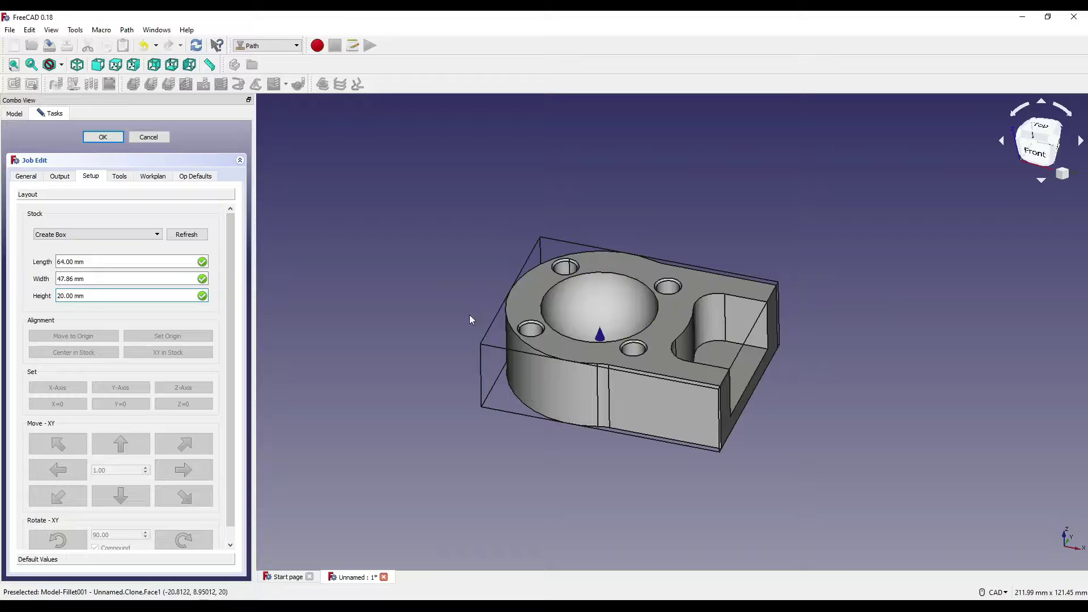
# Switch the stock to a cylinder and view it from above.
pyautogui.click(83, 234)
pyautogui.click(83, 251)
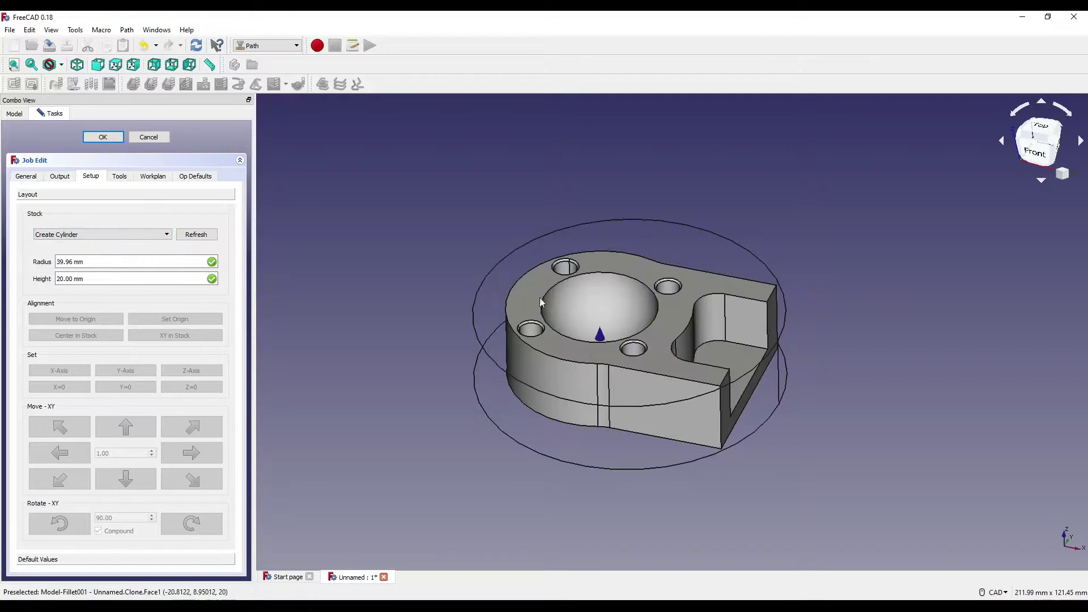
pyautogui.click(1040, 135)
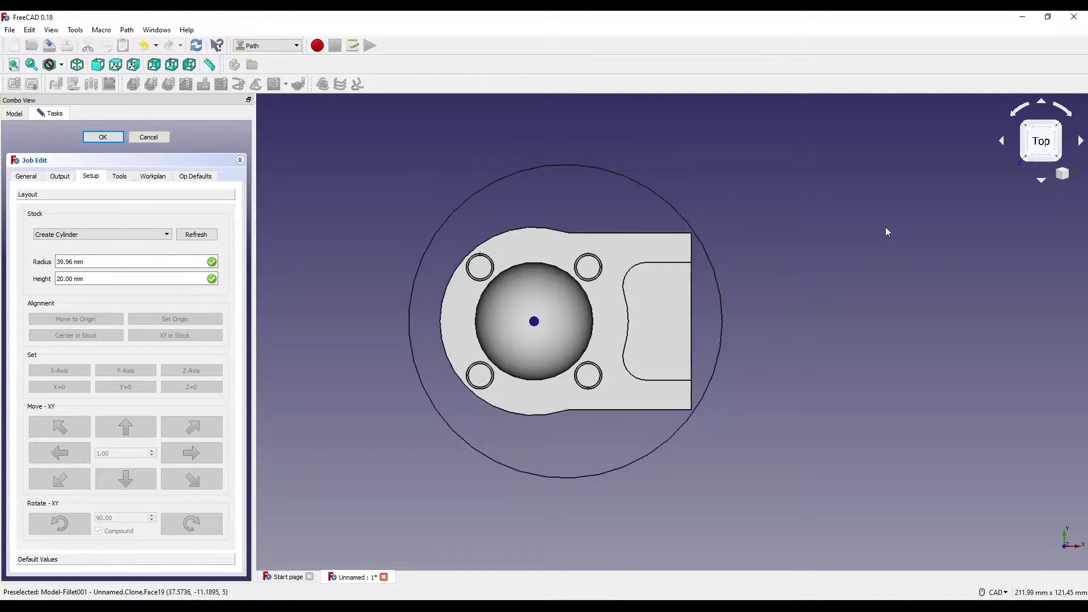
pyautogui.press('0')
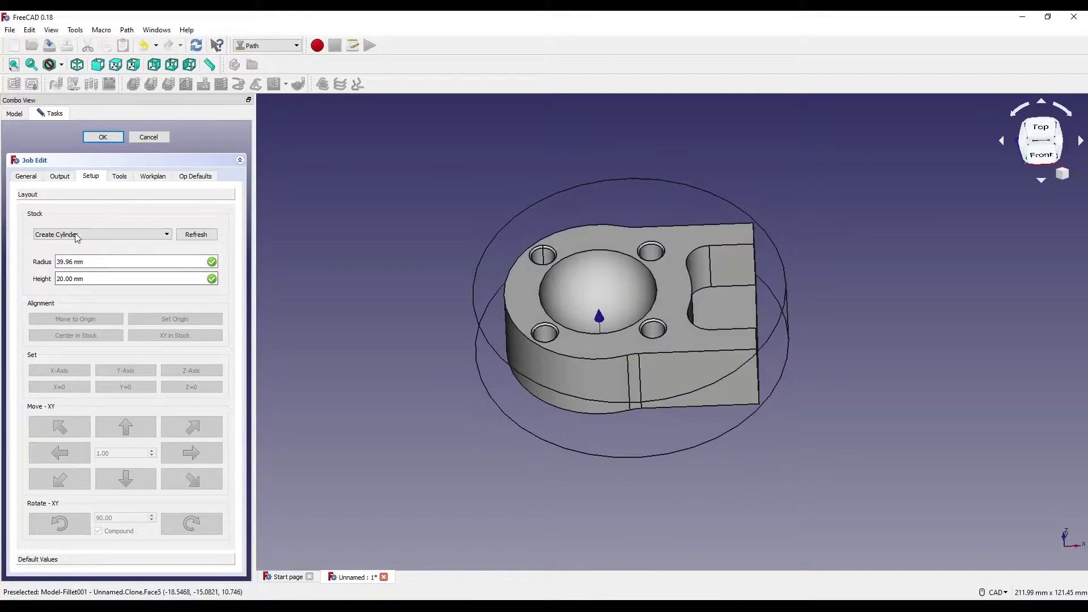
# Switch the stock to the existing solid and orbit to inspect the part's underside.
pyautogui.click(77, 234)
pyautogui.click(68, 266)
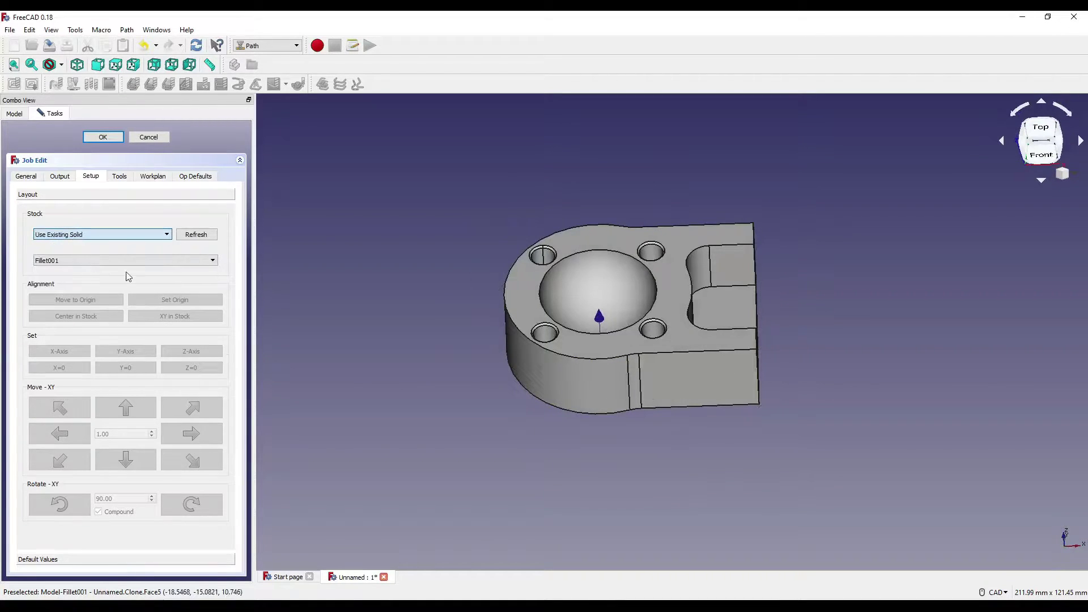
pyautogui.moveTo(536, 315); pyautogui.dragTo(760, 466, button='middle')
pyautogui.moveTo(644, 323); pyautogui.dragTo(715, 317, button='middle')
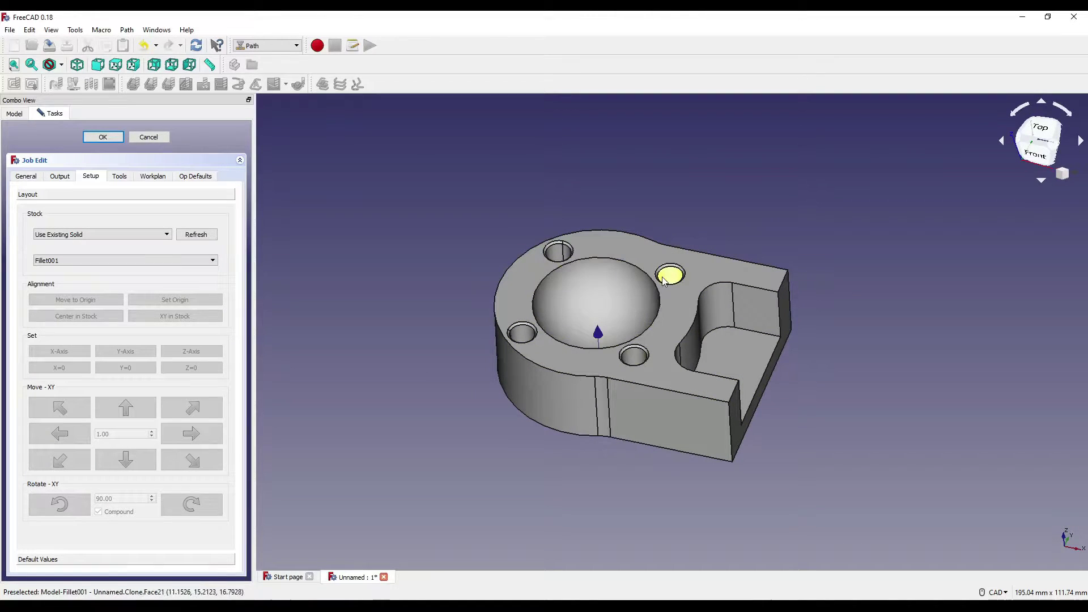
pyautogui.click(112, 238)
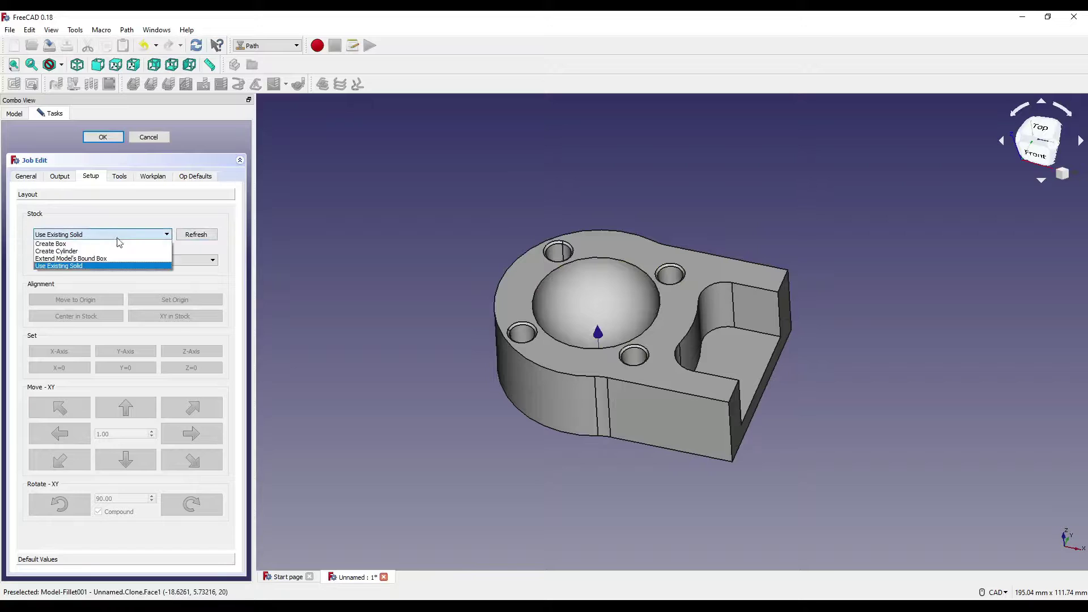
# Set the stock to an extended bounding box with Ext. Z 8.00 mm below and 1.00 mm above, checked from the front.
pyautogui.click(84, 259)
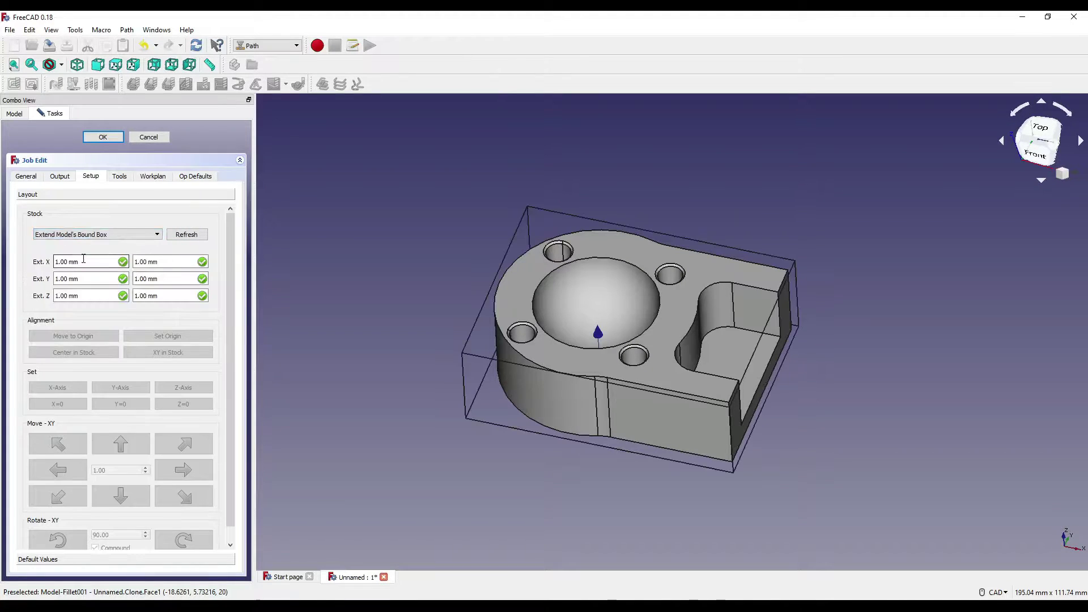
pyautogui.click(59, 296)
pyautogui.press('BackSpace')
pyautogui.write('8')
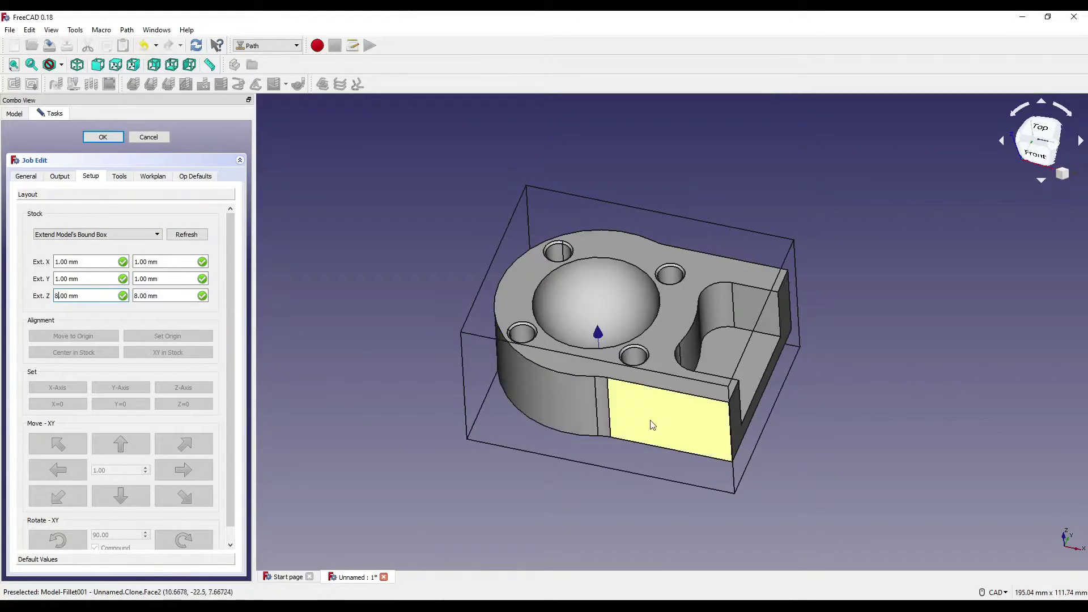
pyautogui.write('1')
pyautogui.doubleClick(145, 296)
pyautogui.write('0')
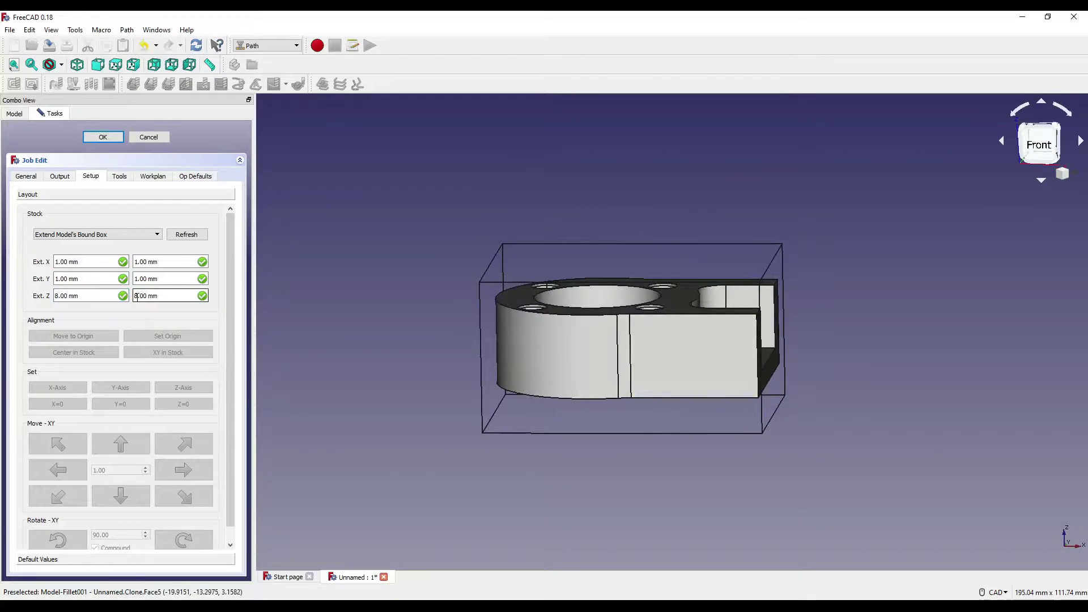
pyautogui.write('1')
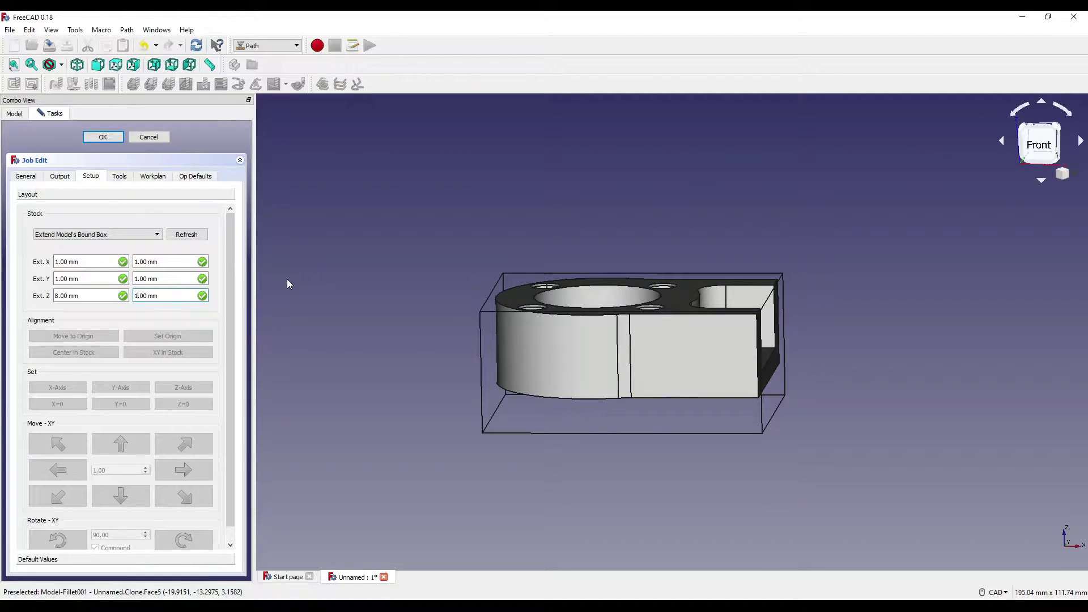
pyautogui.click(1051, 147)
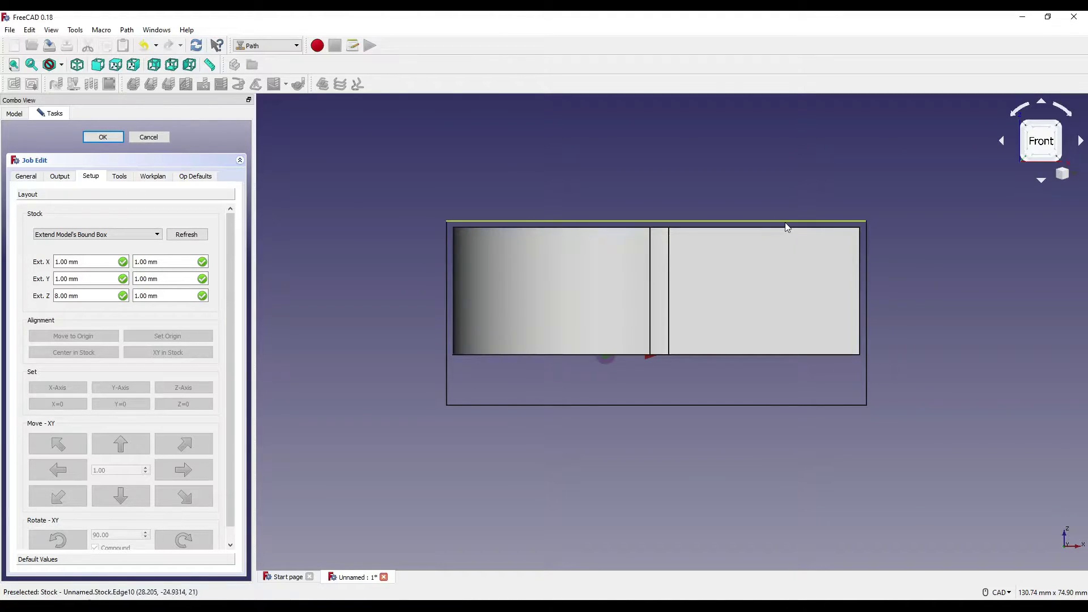
pyautogui.moveTo(570, 257); pyautogui.dragTo(590, 260, button='middle')
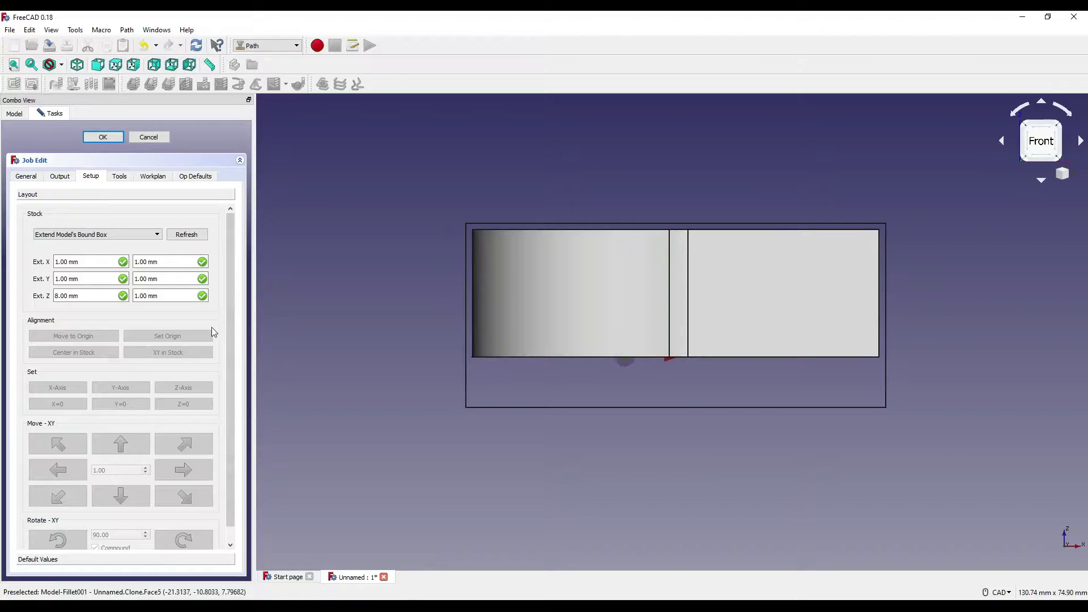
pyautogui.click(1018, 162)
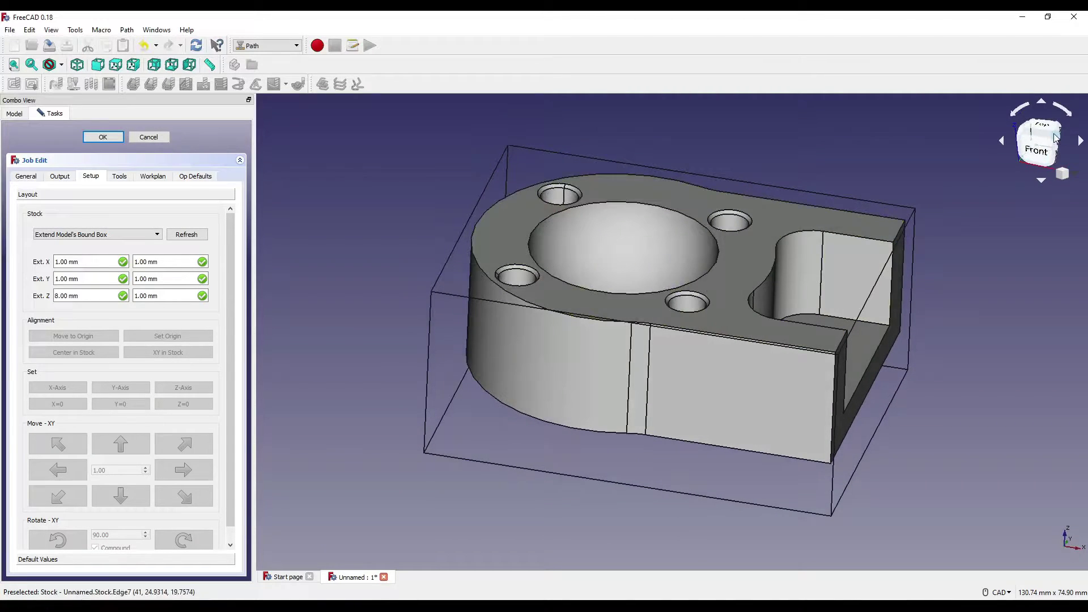
# Set the job origin at the stock's top corner vertex.
pyautogui.click(1054, 137)
pyautogui.scroll(6, 646, 180)
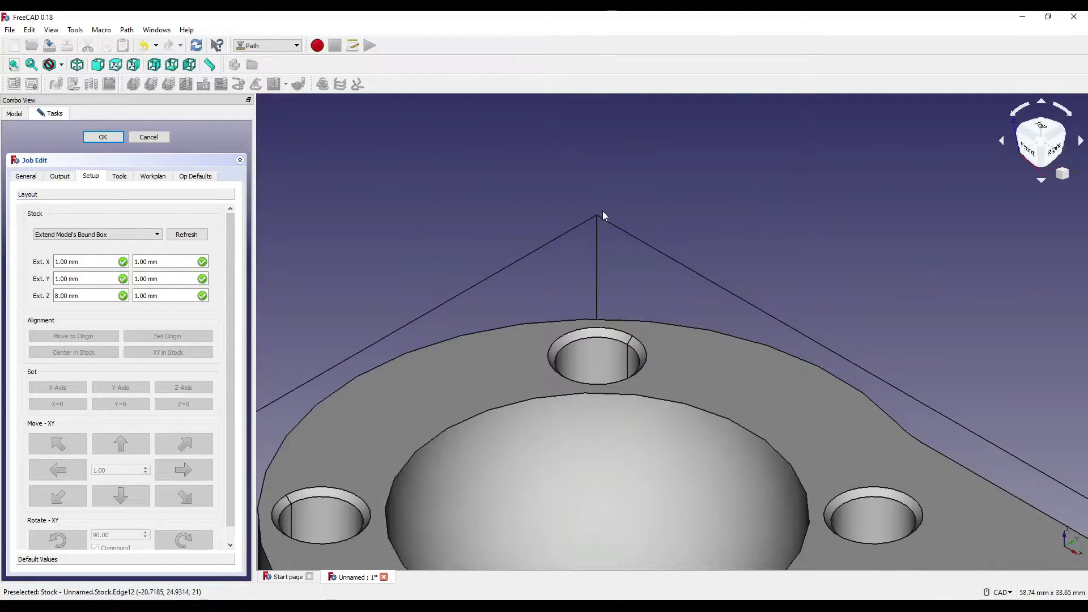
pyautogui.click(597, 215)
pyautogui.press('v')
pyautogui.press('f')
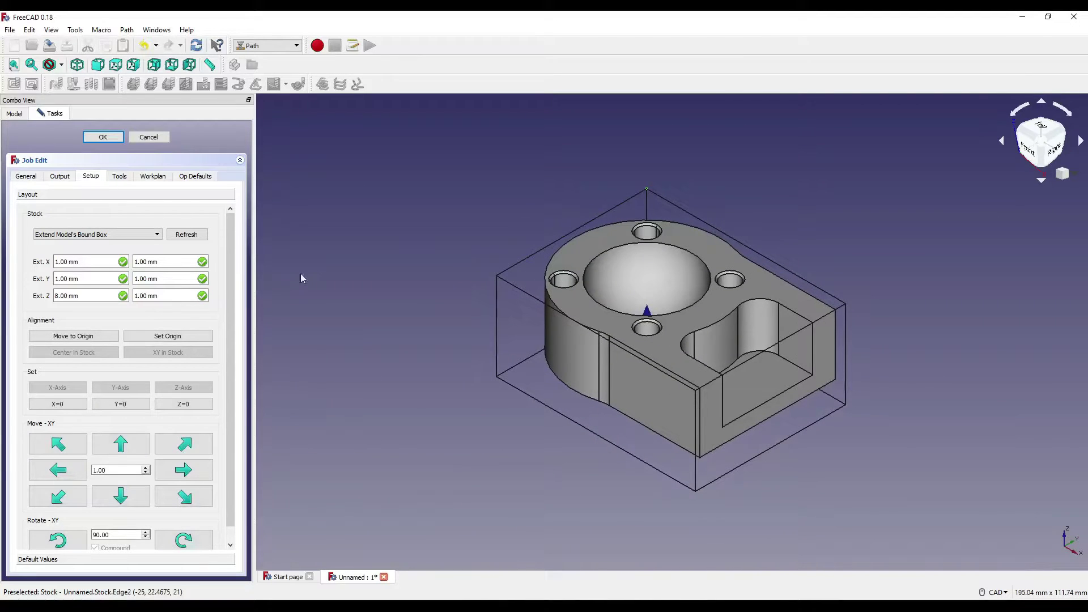
pyautogui.click(167, 336)
pyautogui.scroll(-3, 690, 323)
pyautogui.scroll(4, 690, 324)
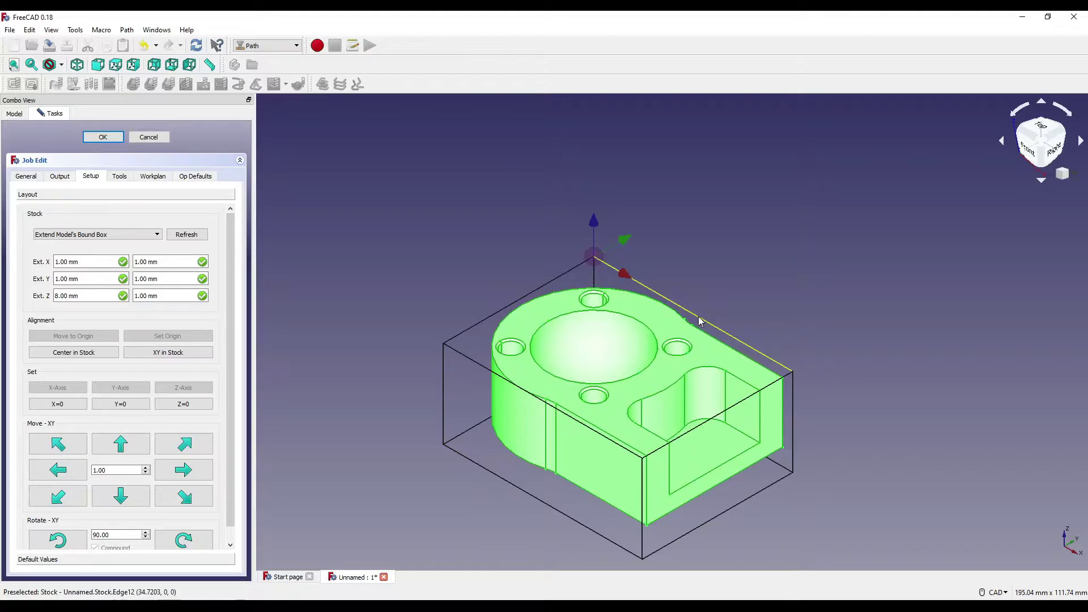
# Select the Fillet001 part and view it from directly above.
pyautogui.press('1')
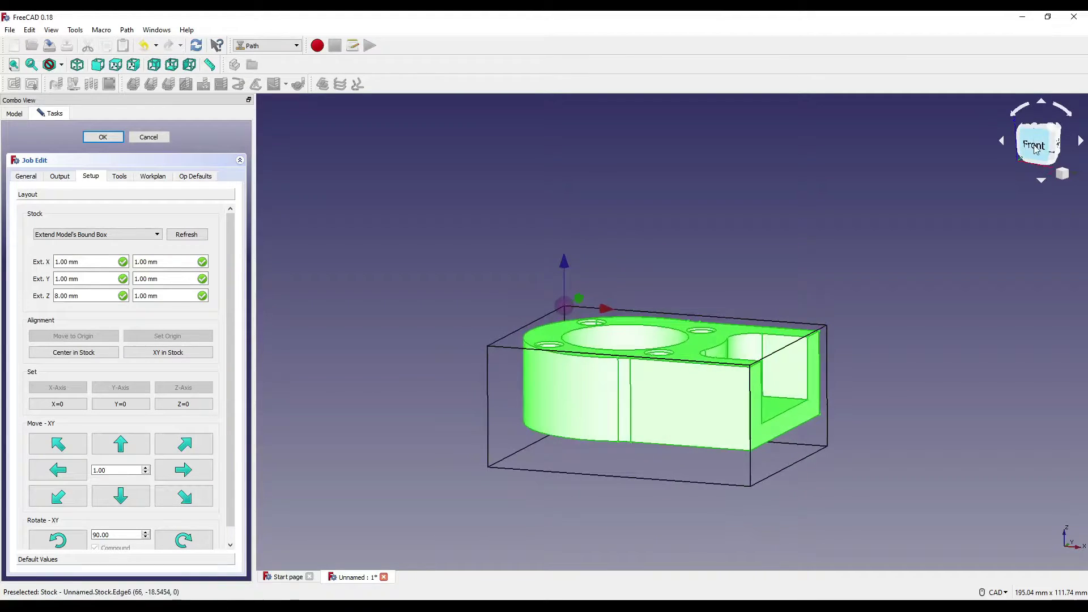
pyautogui.moveTo(702, 311); pyautogui.dragTo(738, 341, button='middle')
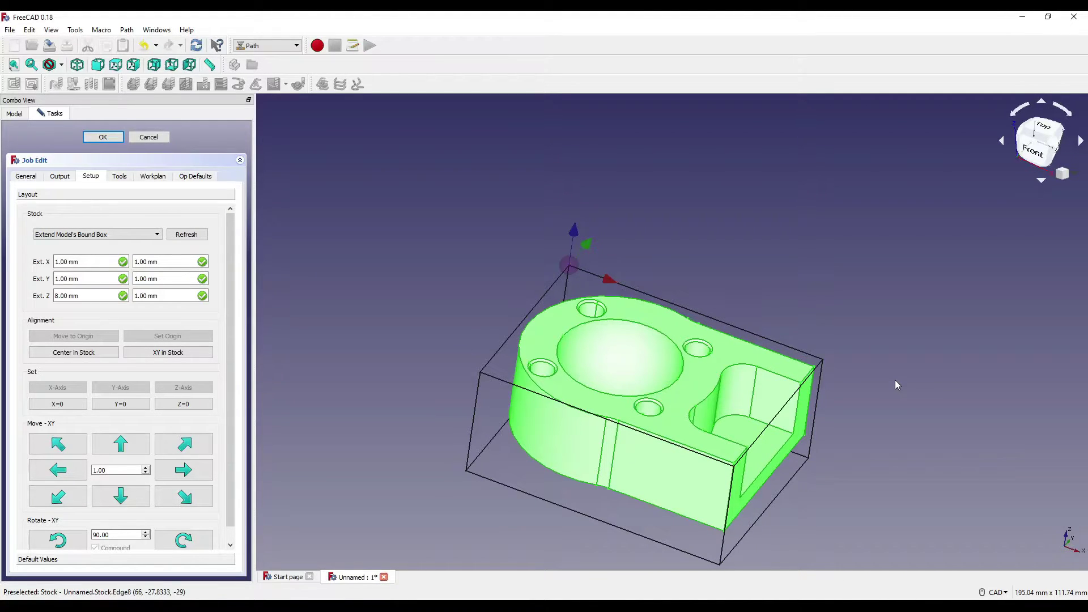
pyautogui.moveTo(840, 287); pyautogui.dragTo(848, 250, button='middle')
pyautogui.click(789, 223)
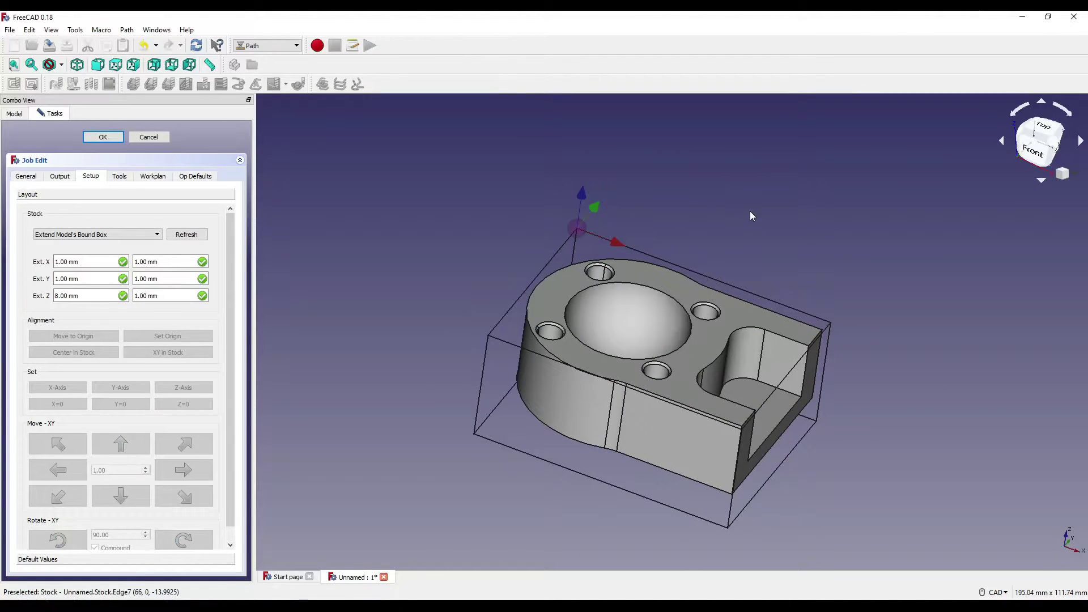
pyautogui.click(667, 321)
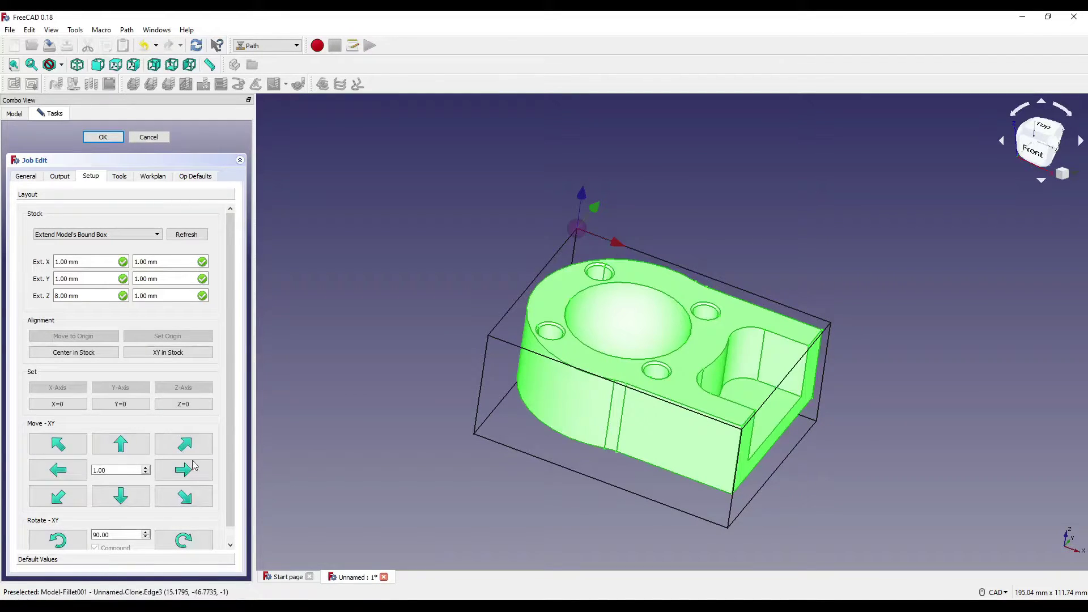
pyautogui.click(1051, 135)
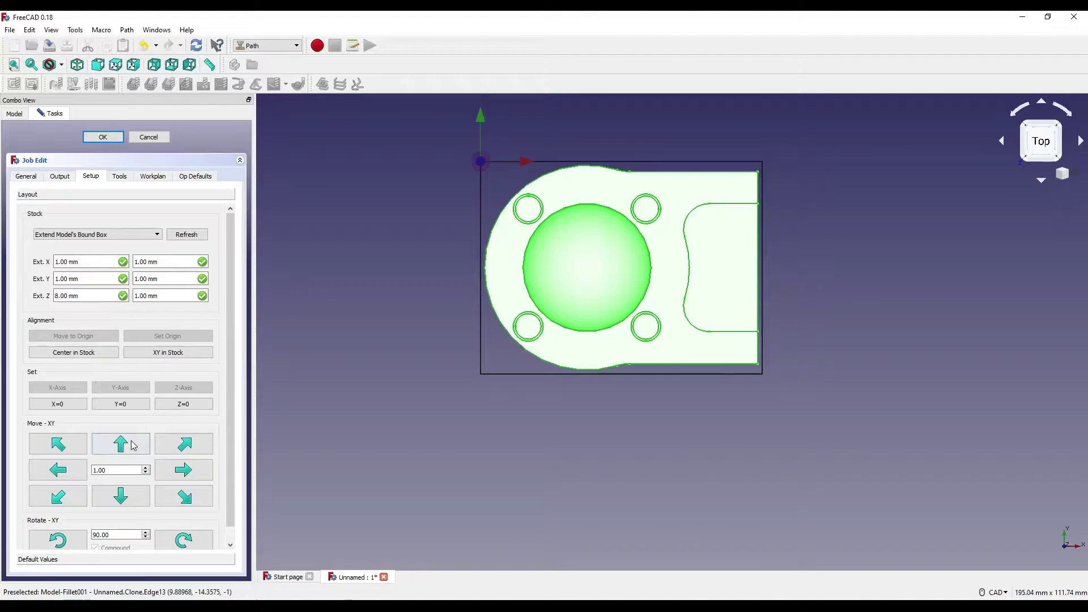
# Nudge the part with the Move-XY arrows until it sits centred in the stock.
pyautogui.click(131, 440)
pyautogui.click(131, 440)
pyautogui.click(130, 440)
pyautogui.click(124, 501)
pyautogui.click(123, 501)
pyautogui.click(124, 501)
pyautogui.click(60, 471)
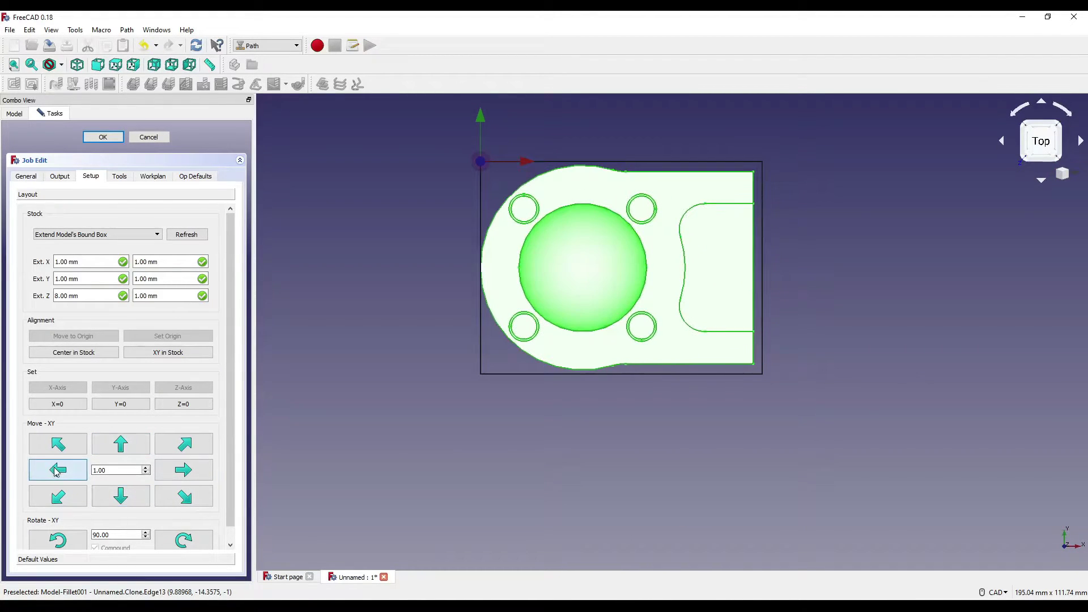
pyautogui.click(194, 475)
pyautogui.click(184, 444)
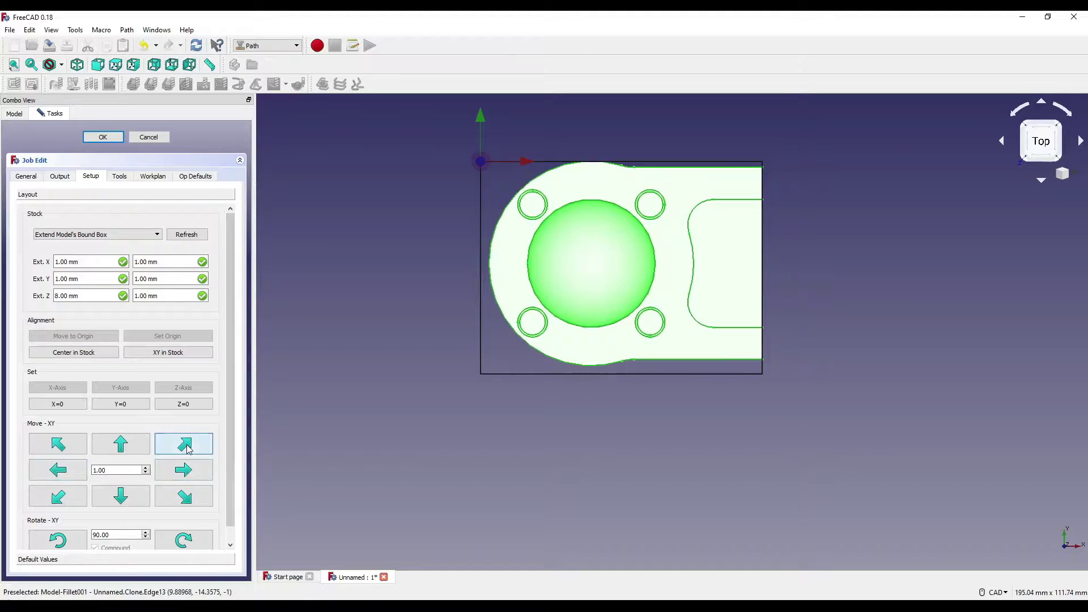
pyautogui.click(184, 445)
pyautogui.click(67, 499)
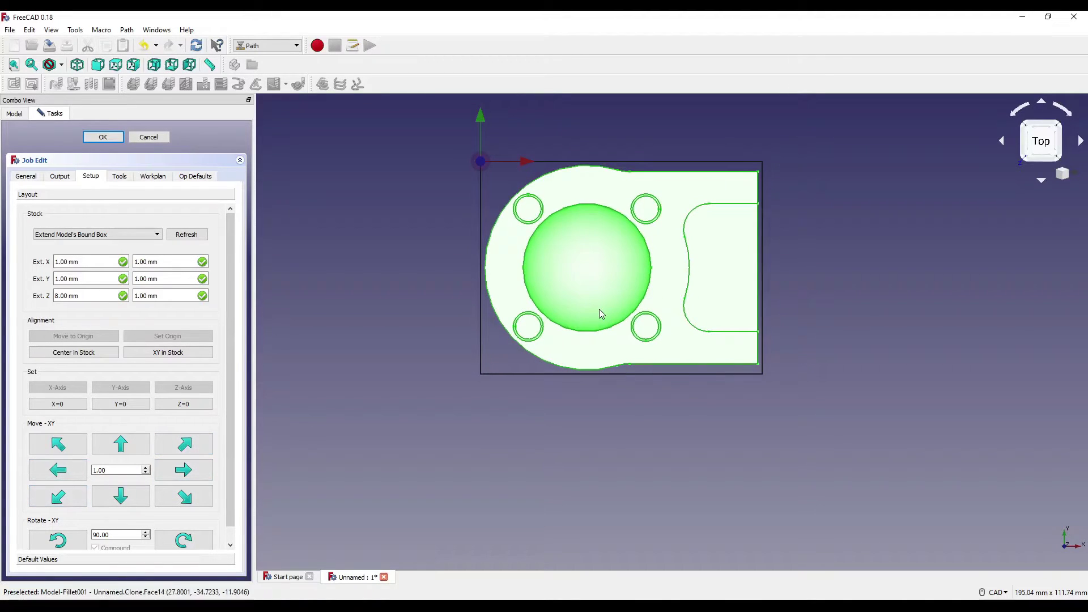
pyautogui.click(828, 372)
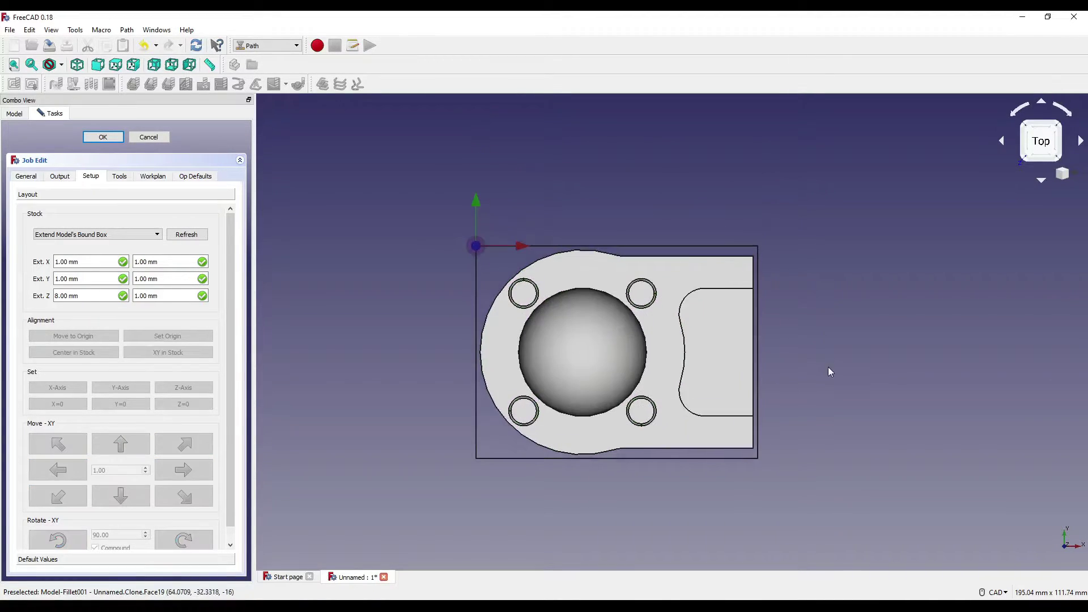
pyautogui.moveTo(827, 372); pyautogui.dragTo(430, 386, button='middle')
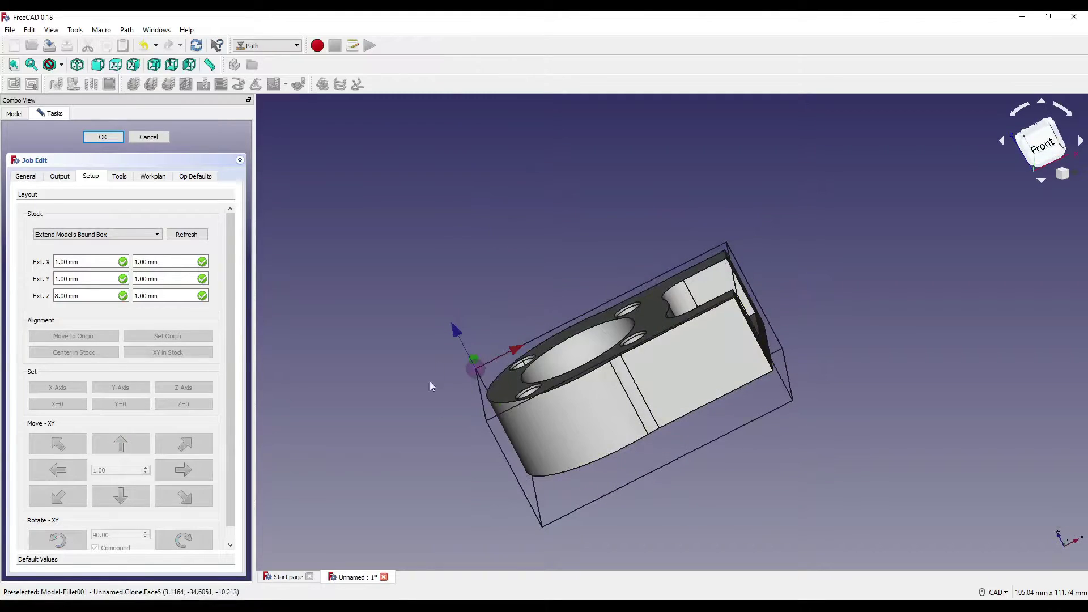
pyautogui.click(1044, 121)
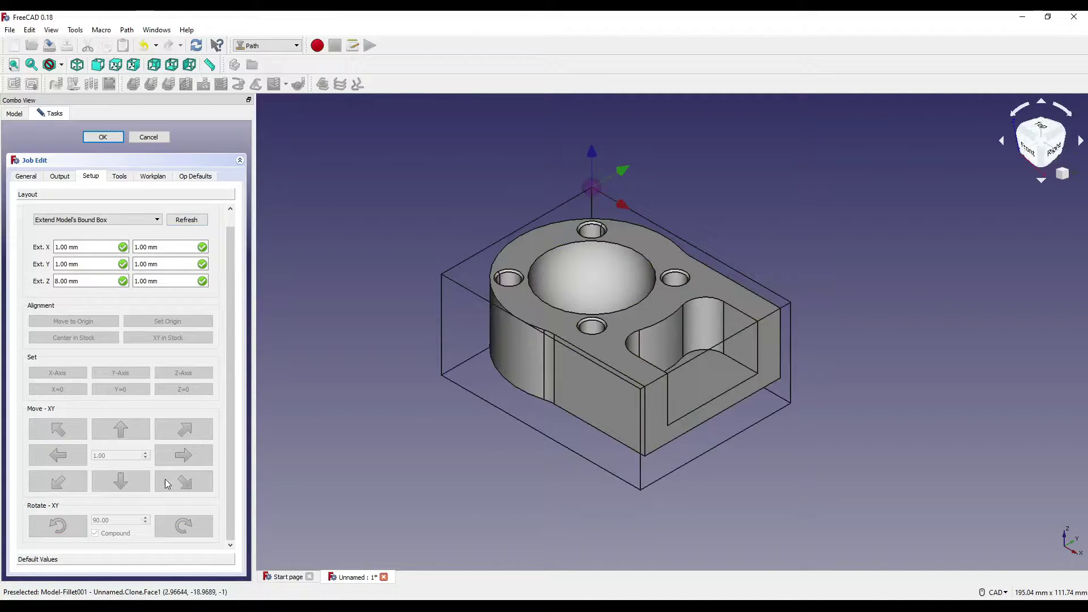
# Set the safe height offset to 5.00 mm under Default Values.
pyautogui.click(51, 561)
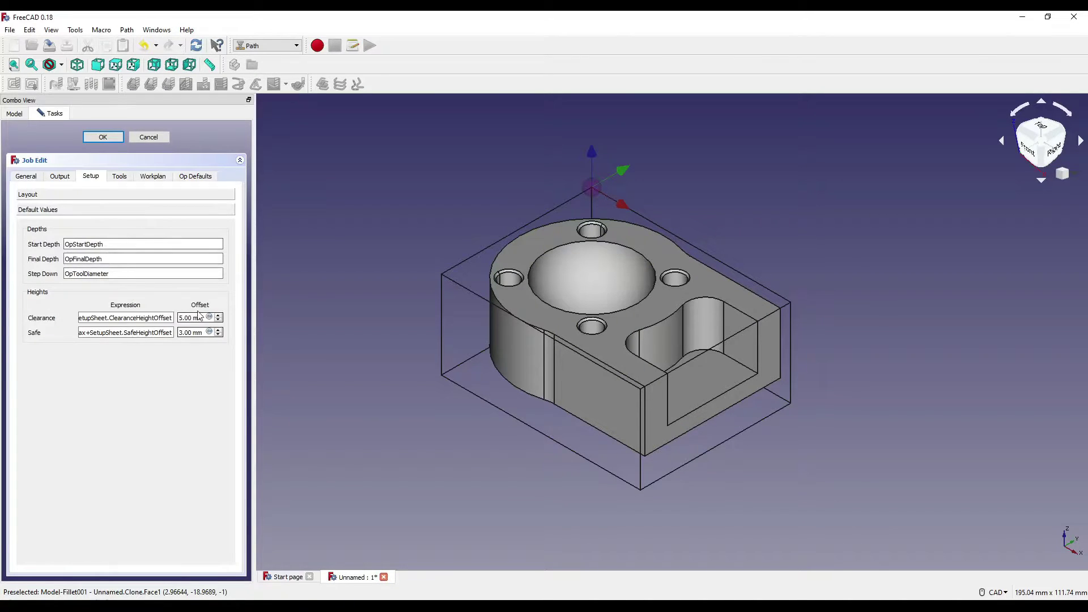
pyautogui.doubleClick(184, 332)
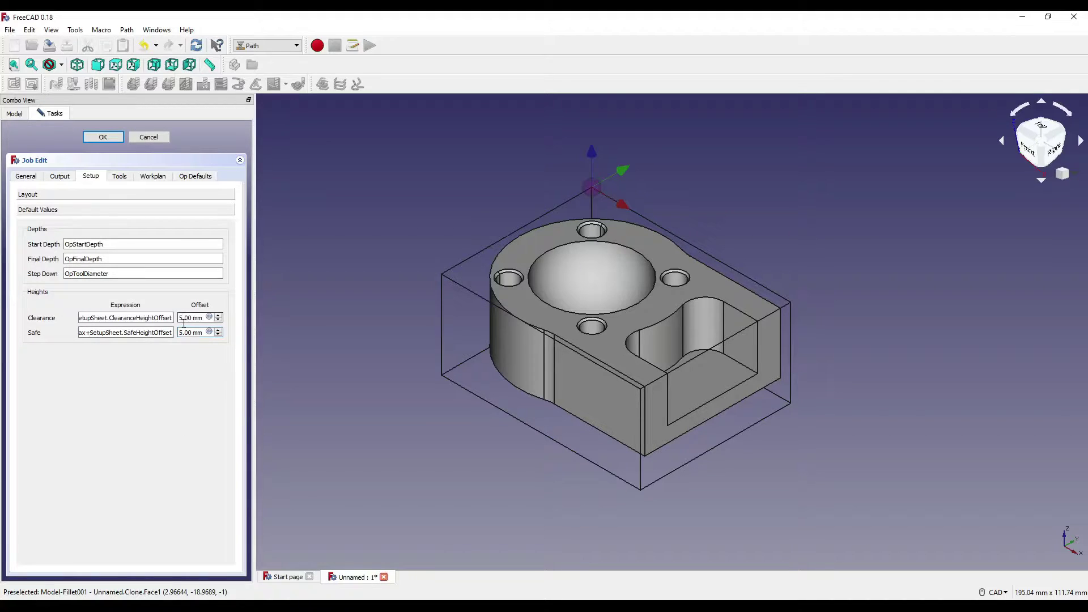
pyautogui.click(117, 315)
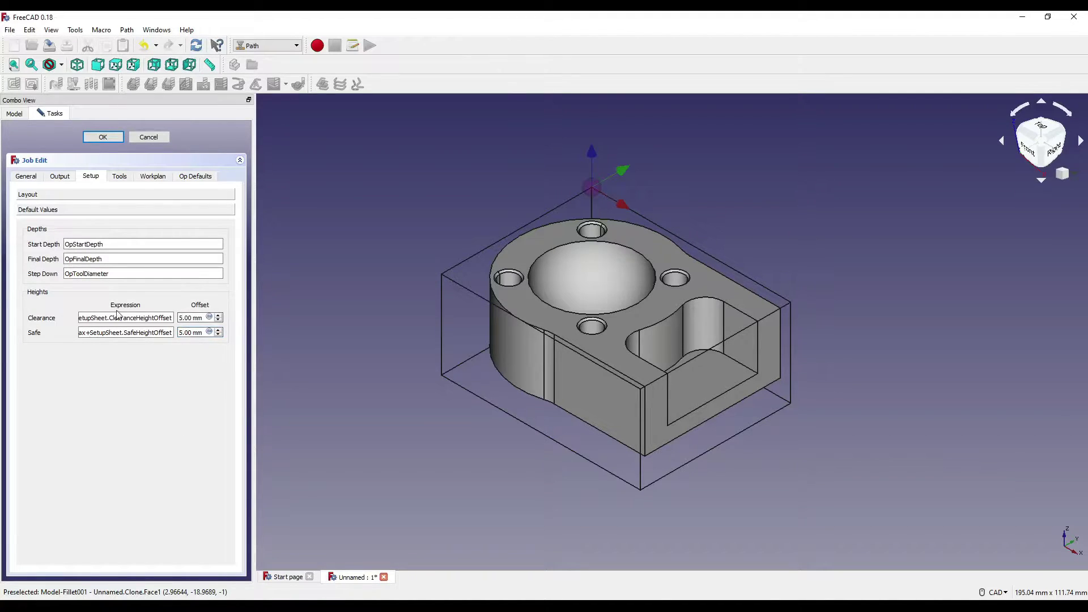
pyautogui.click(120, 176)
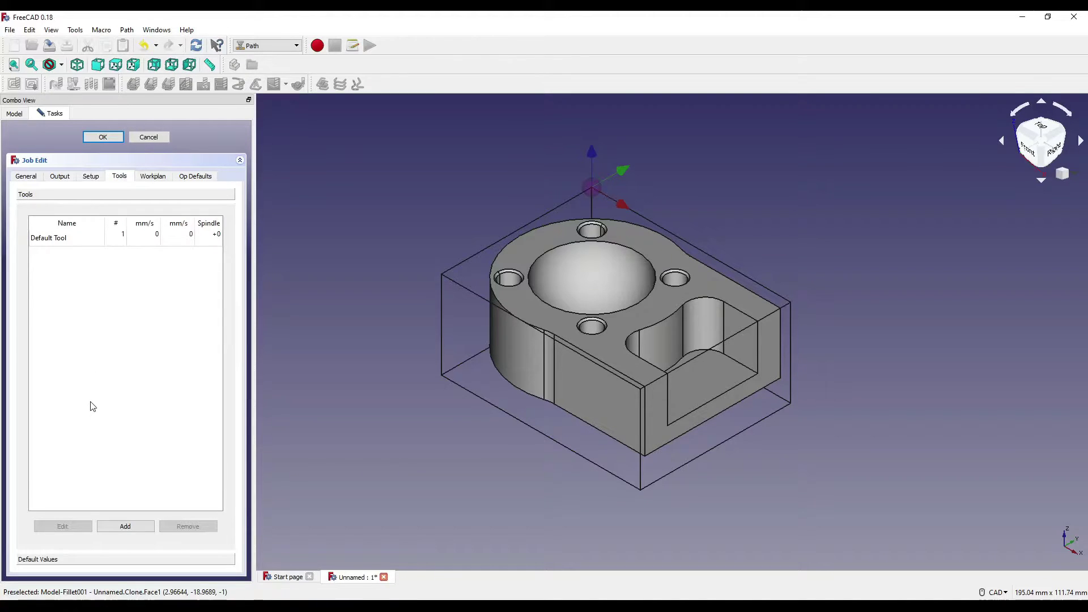
# Open the Tool Library from the job's Tools tab using Add.
pyautogui.click(125, 526)
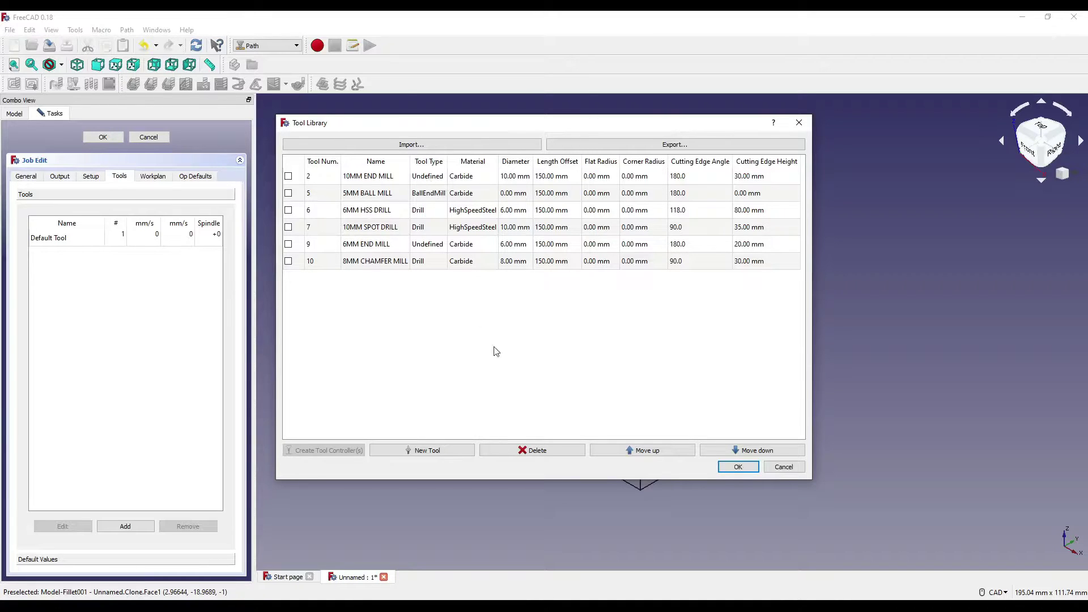
# Create a new tool named 10MM END MILL, keeping type EndMill and material Carbide.
pyautogui.click(443, 451)
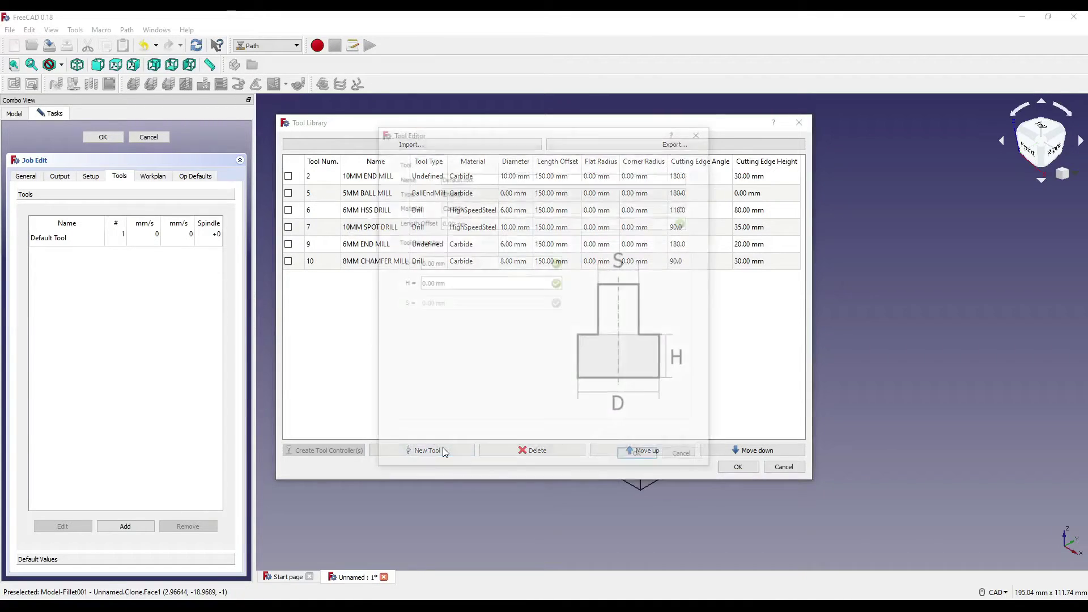
pyautogui.moveTo(493, 176); pyautogui.dragTo(317, 164)
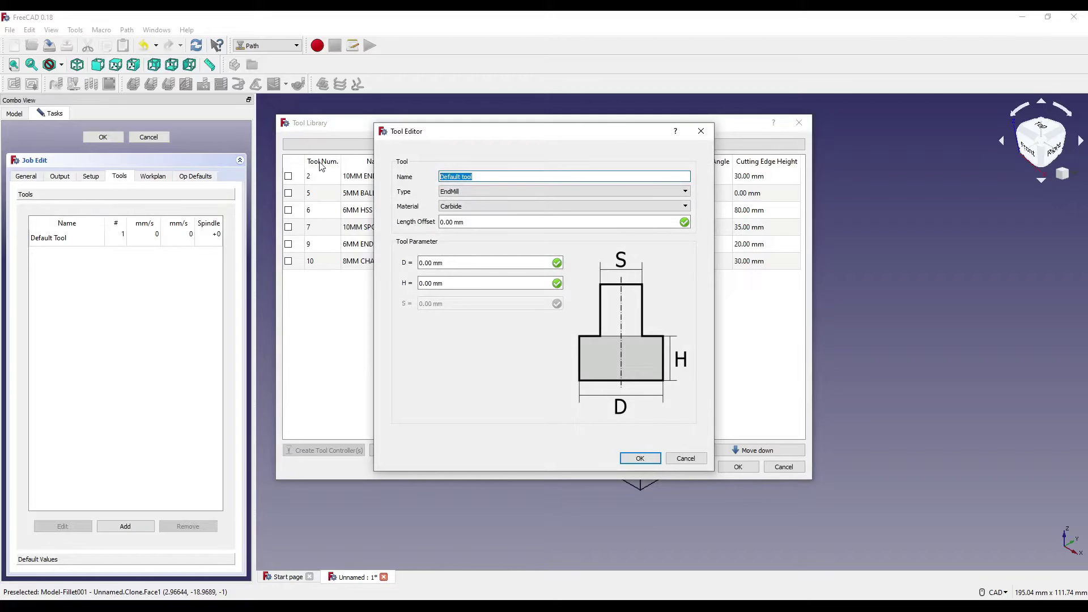
pyautogui.write('10MM END MILL')
pyautogui.tripleClick(509, 176)
pyautogui.click(510, 176)
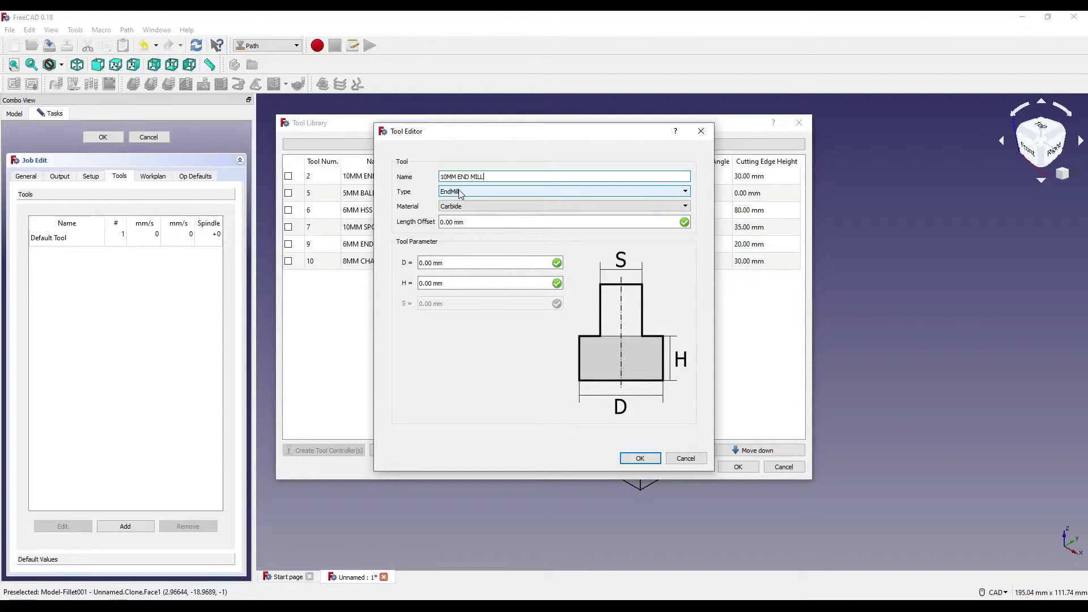
pyautogui.click(457, 193)
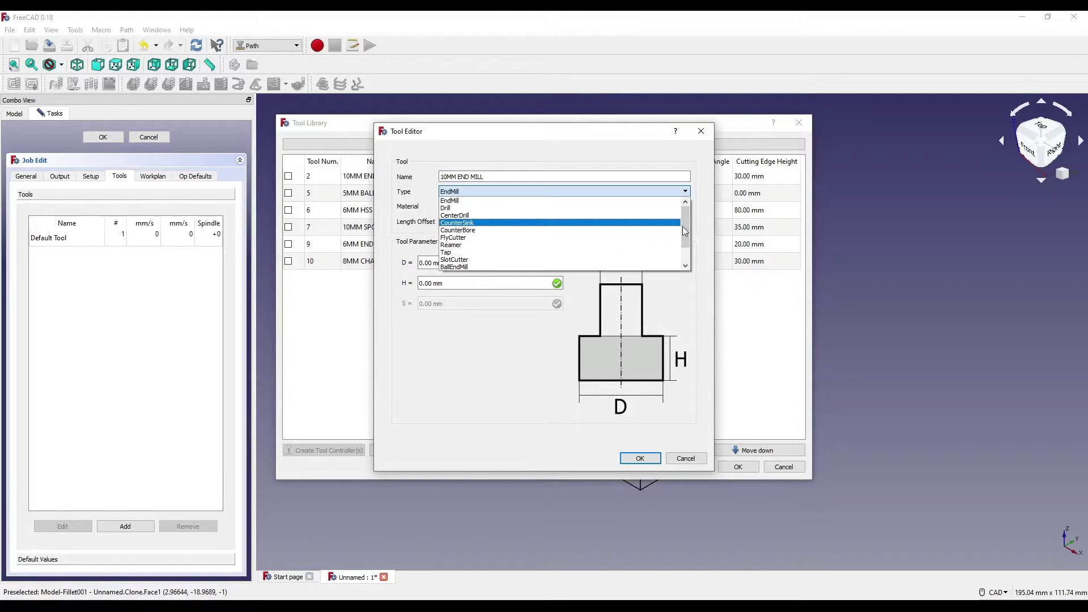
pyautogui.moveTo(686, 227); pyautogui.dragTo(688, 237)
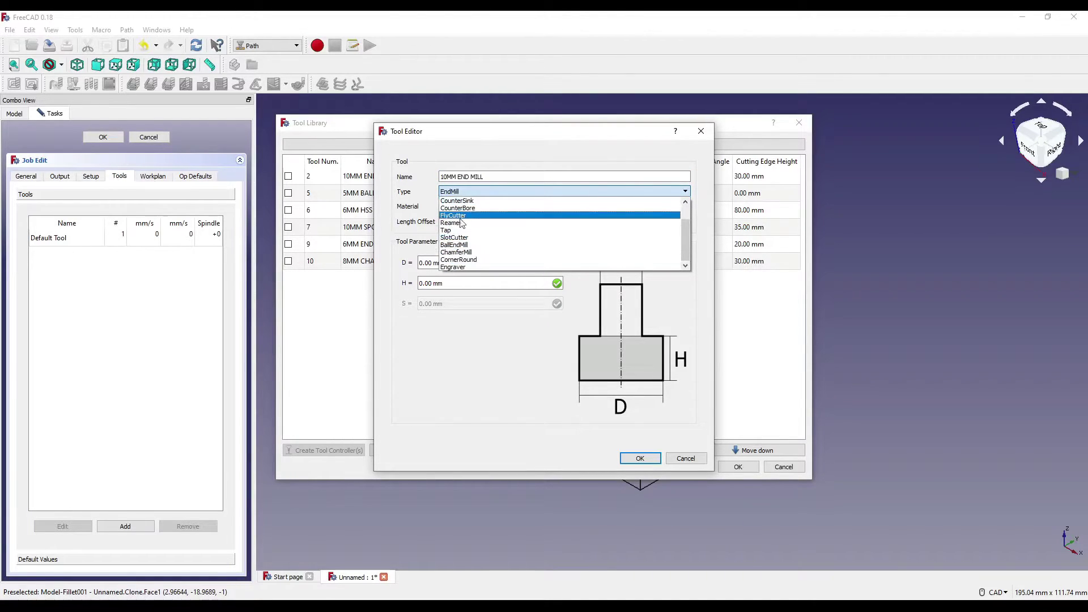
pyautogui.click(448, 192)
pyautogui.click(483, 206)
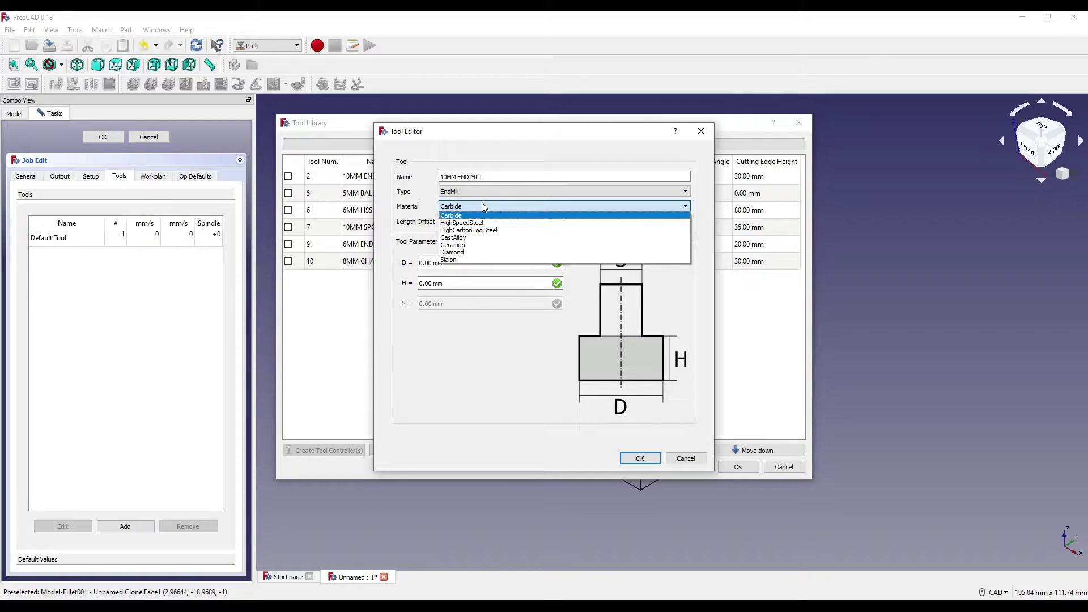
pyautogui.click(456, 216)
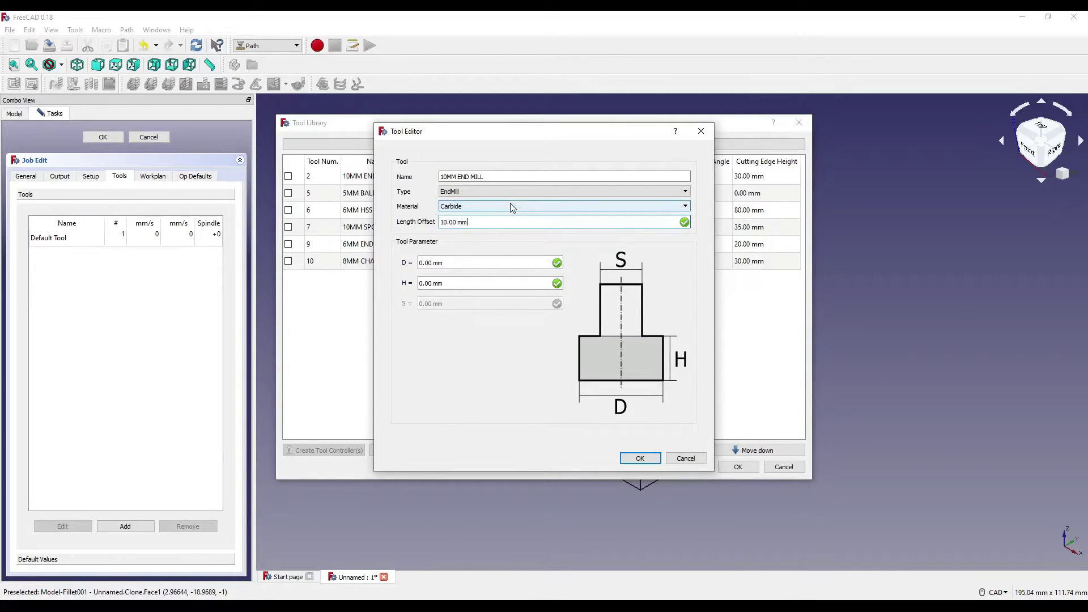
pyautogui.scroll(14, 459, 222)
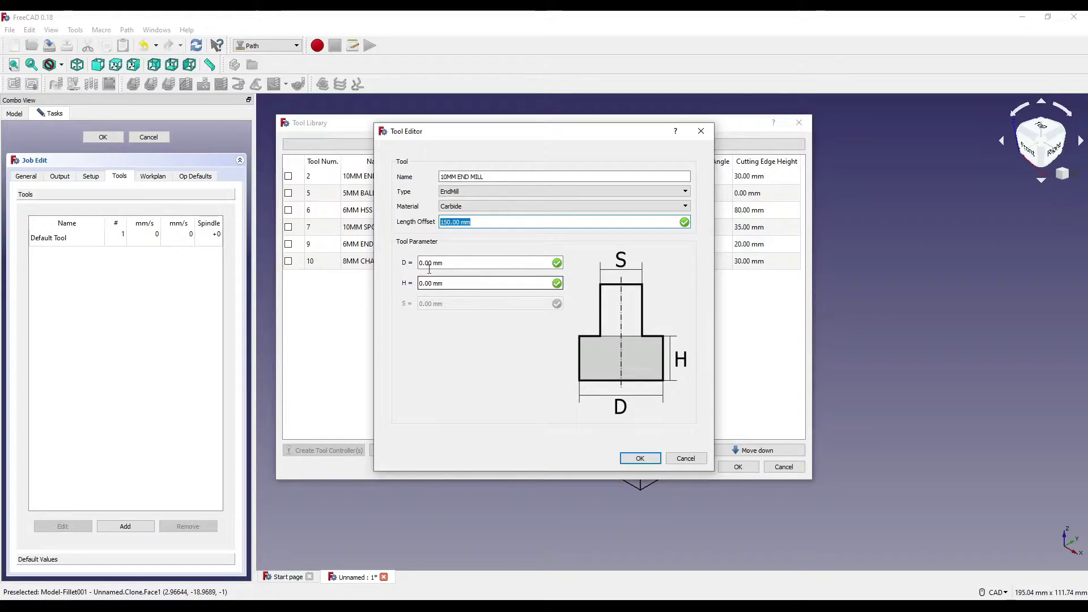
# Give it 10 mm diameter and 25 mm cutting edge height, save tool 11, and recheck it.
pyautogui.press('Tab')
pyautogui.write('10')
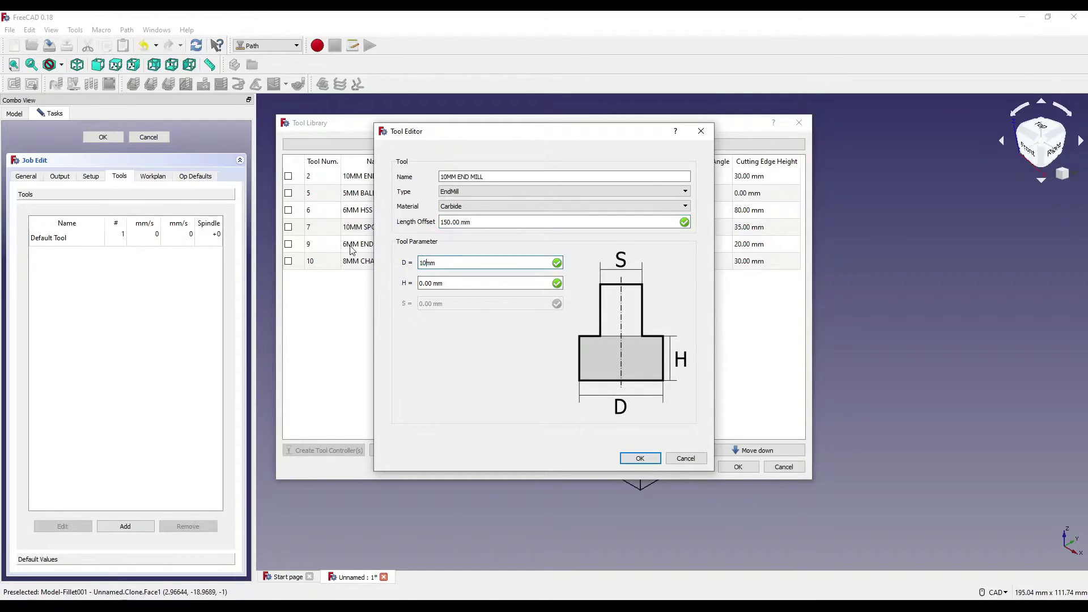
pyautogui.click(461, 284)
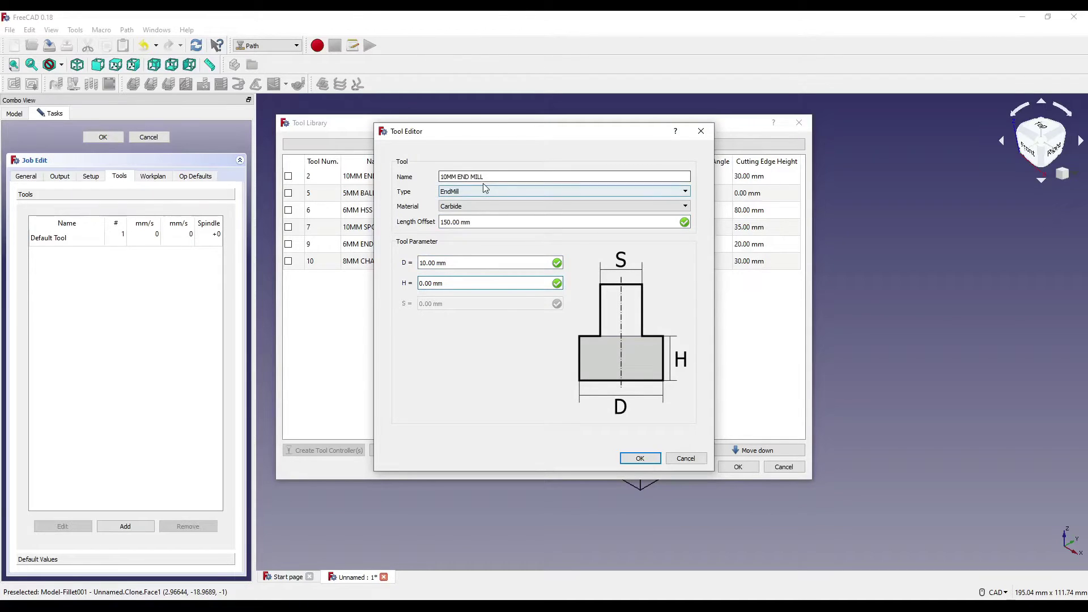
pyautogui.doubleClick(432, 283)
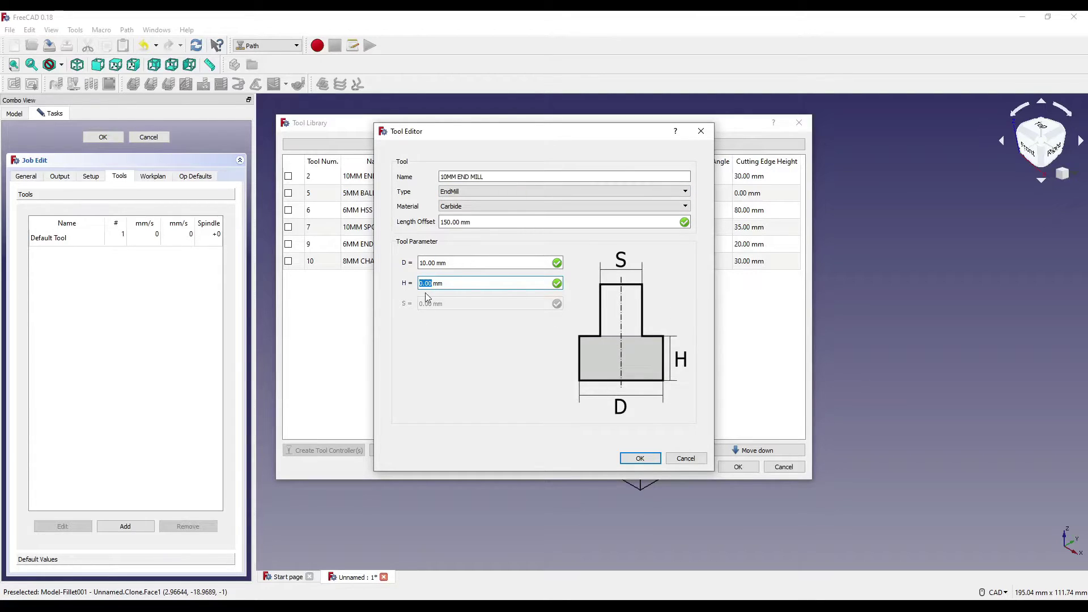
pyautogui.write('25')
pyautogui.click(640, 458)
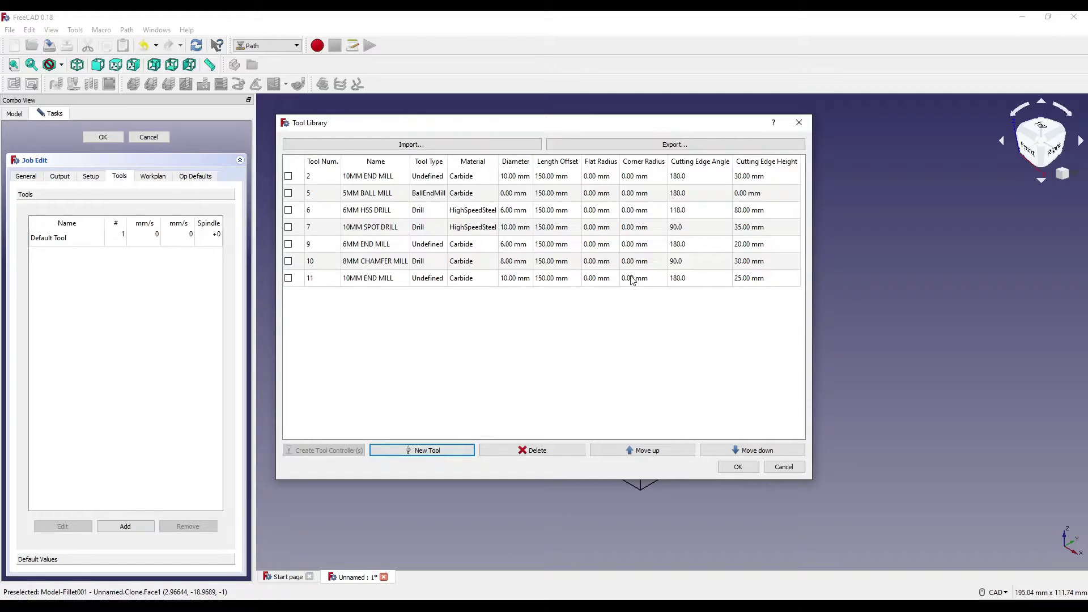
pyautogui.doubleClick(432, 281)
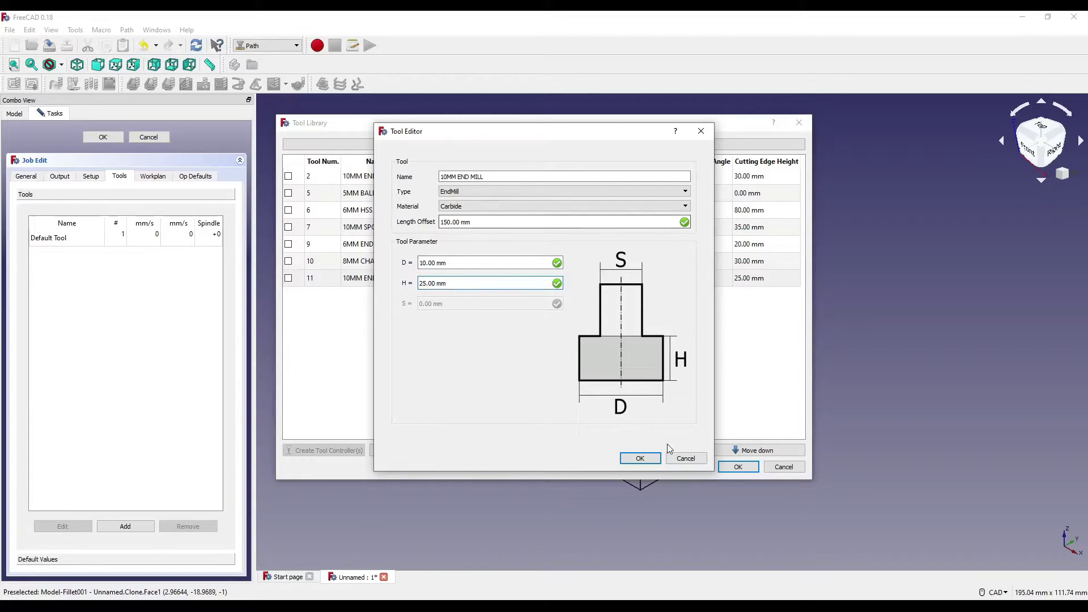
# Delete the duplicate tool 11 from the tool library.
pyautogui.click(686, 459)
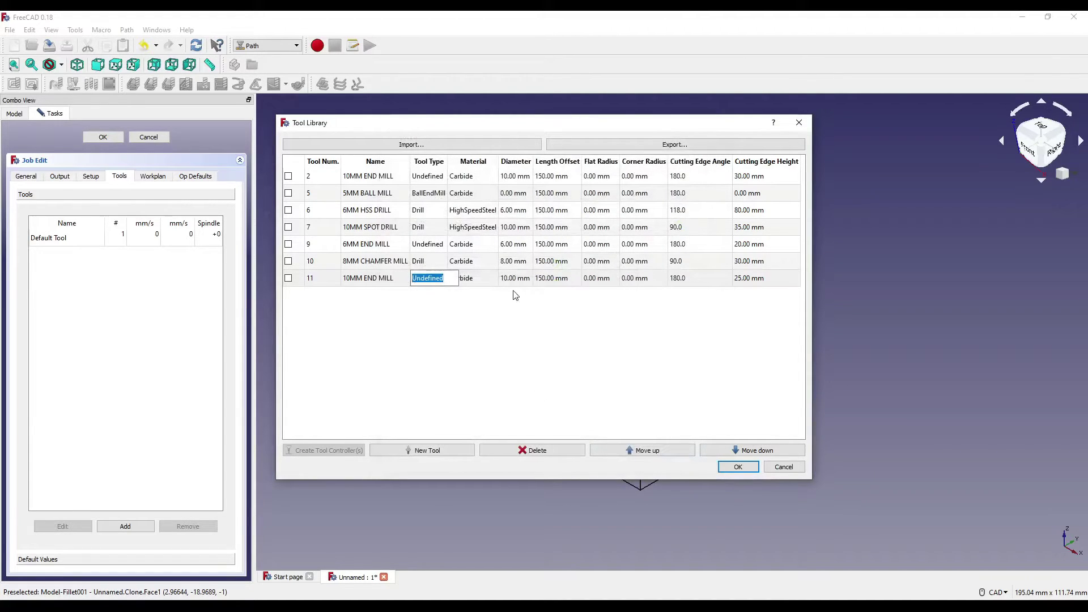
pyautogui.click(525, 449)
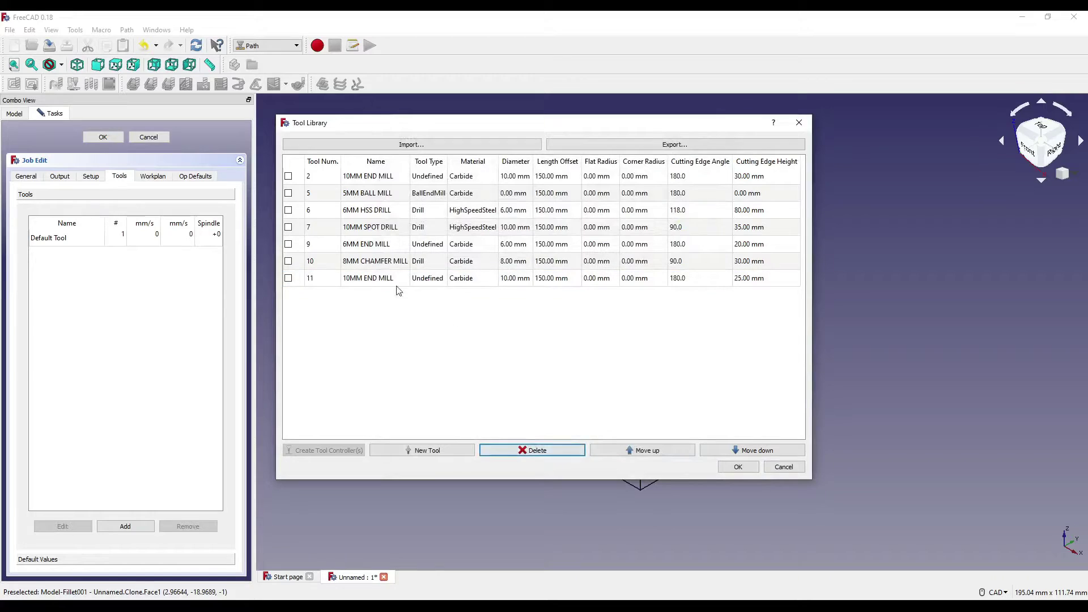
pyautogui.click(288, 277)
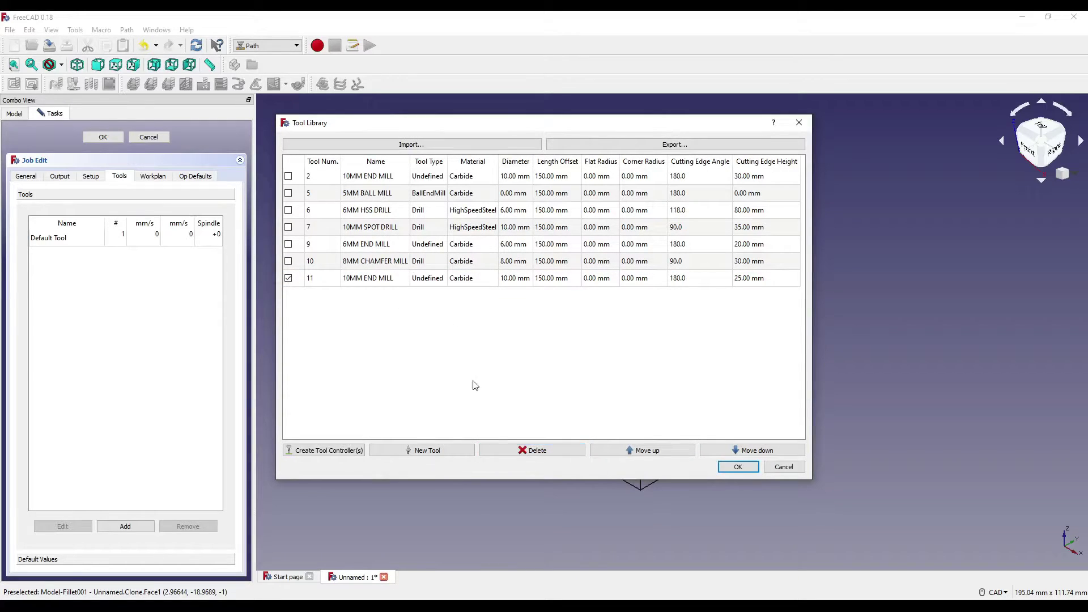
pyautogui.click(525, 452)
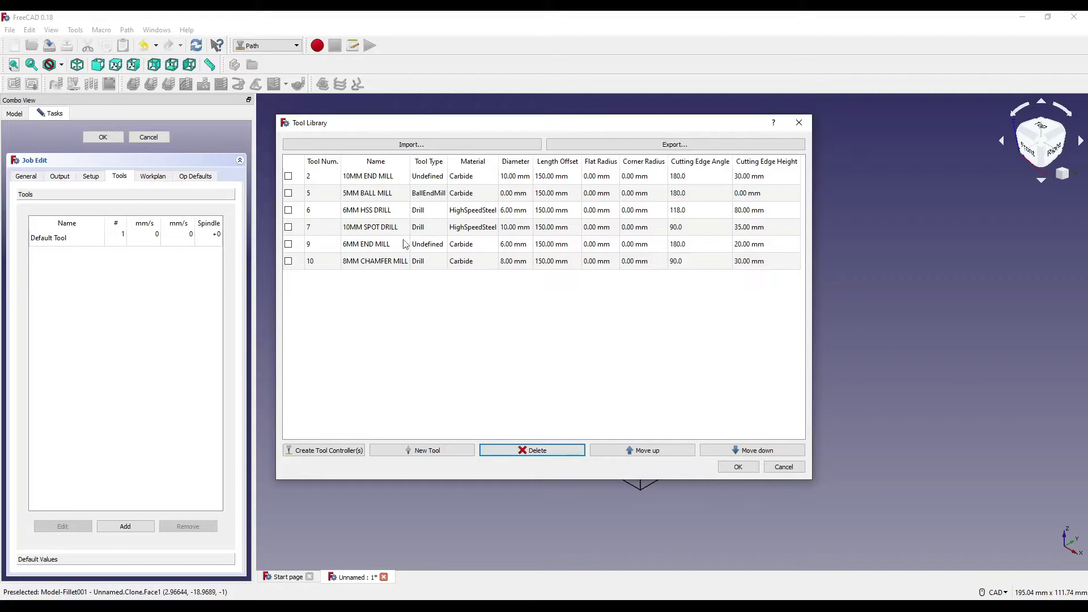
# Create tool controllers for all six library tools, including the chamfer, end, spot drill and ball mills.
pyautogui.click(288, 261)
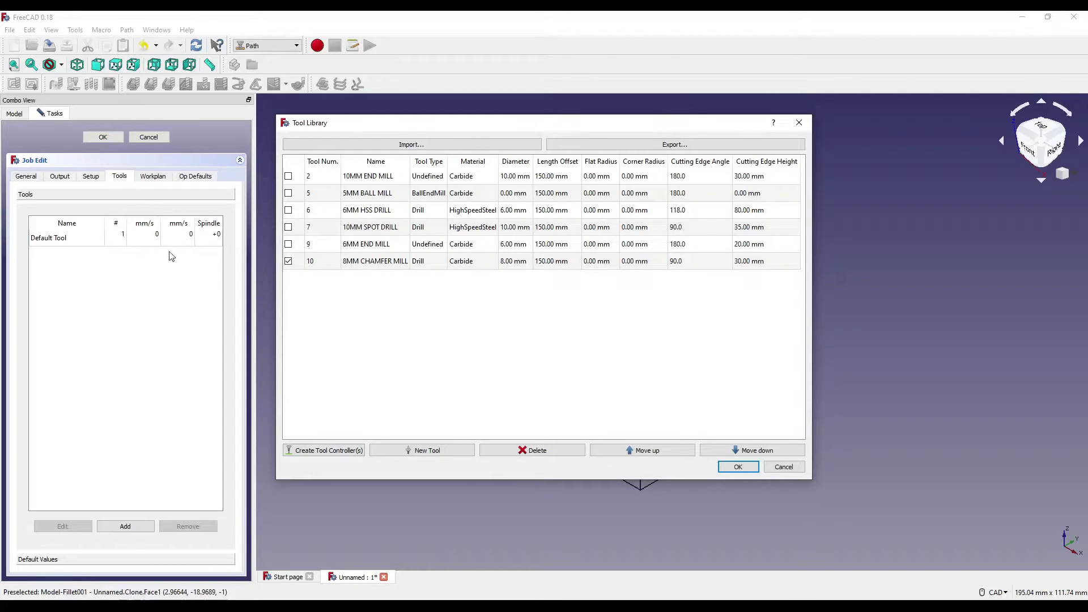
pyautogui.click(288, 244)
pyautogui.click(288, 227)
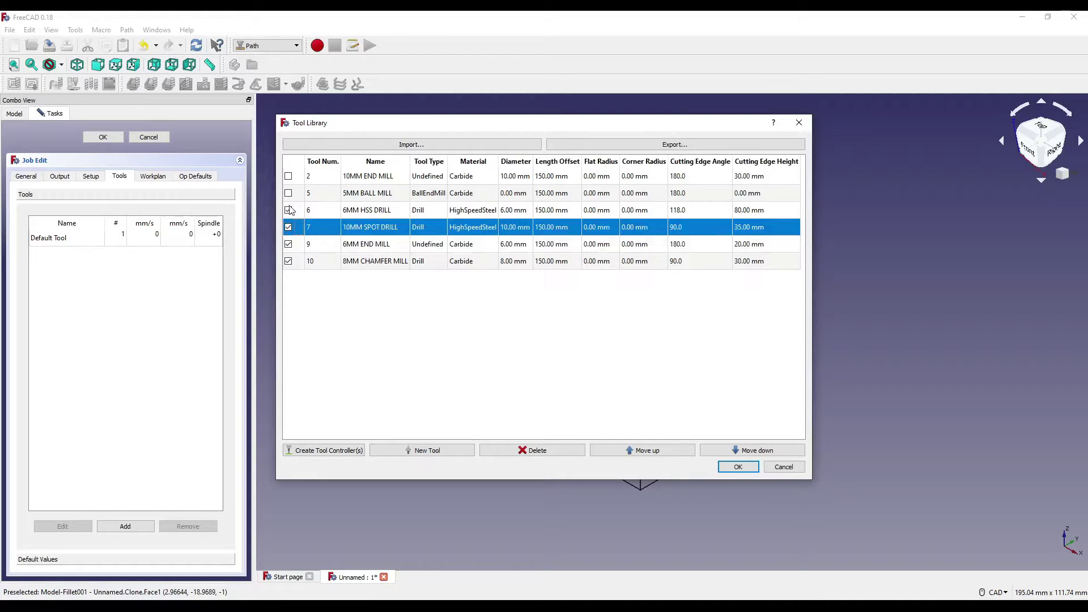
pyautogui.click(288, 193)
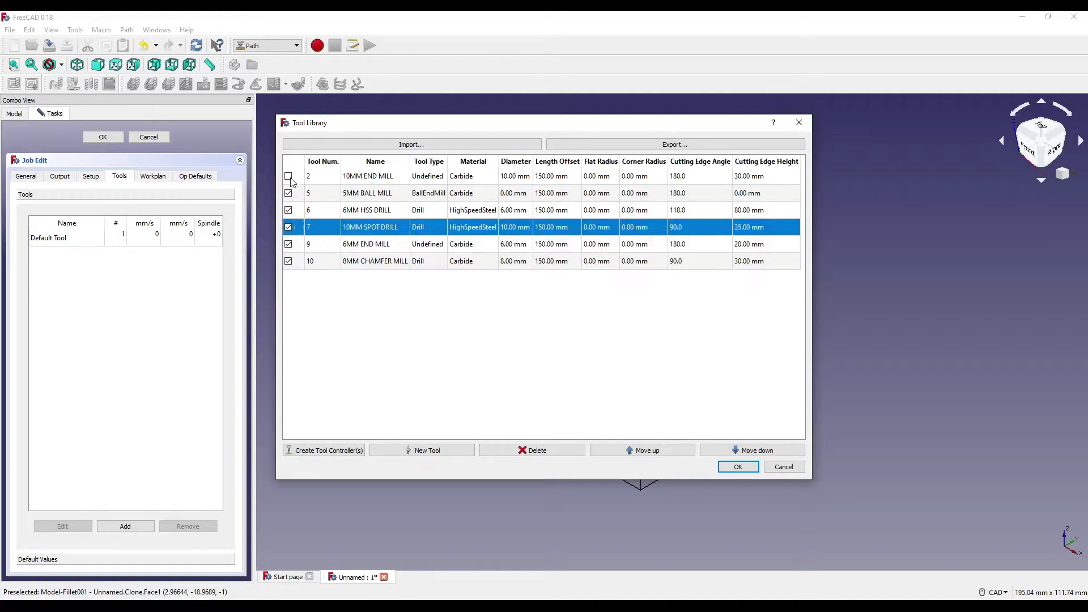
pyautogui.click(312, 451)
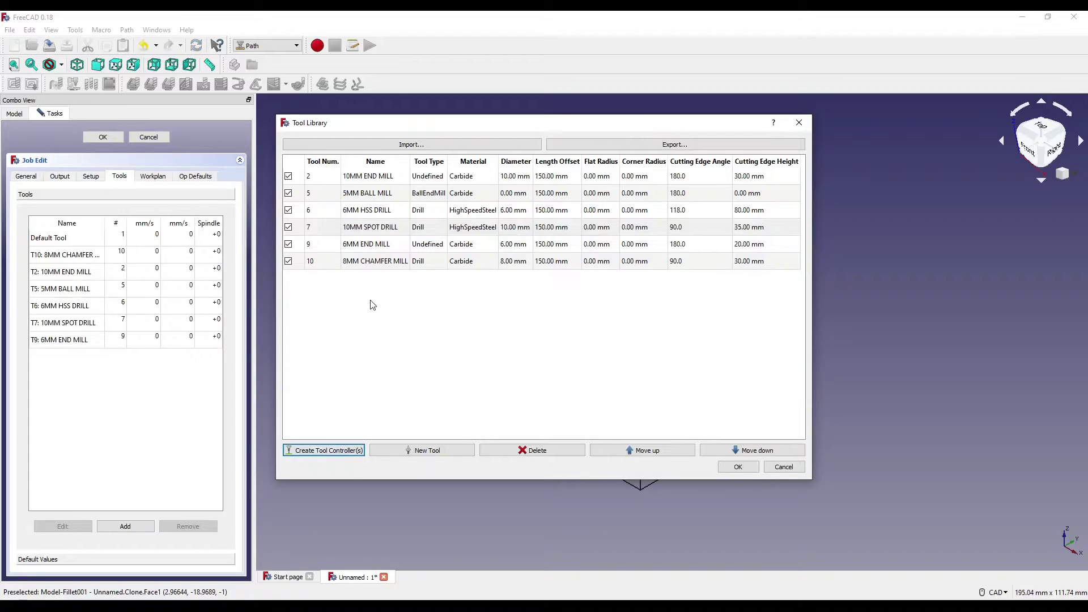
# Accept the Tool Library, review the job's tool controllers and workplan, and accept the O0121 job.
pyautogui.click(737, 466)
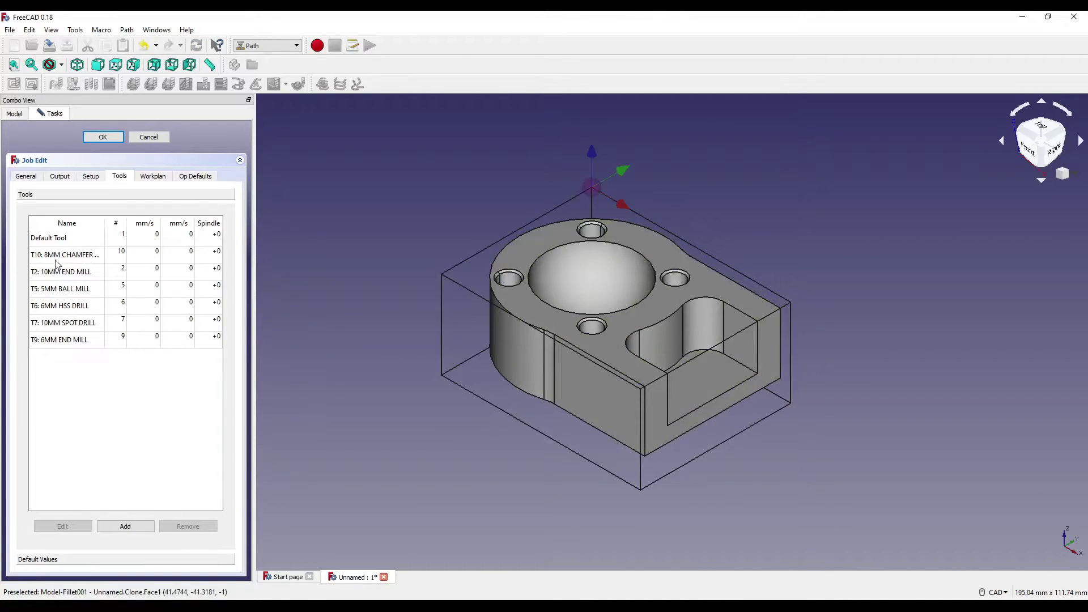
pyautogui.click(49, 240)
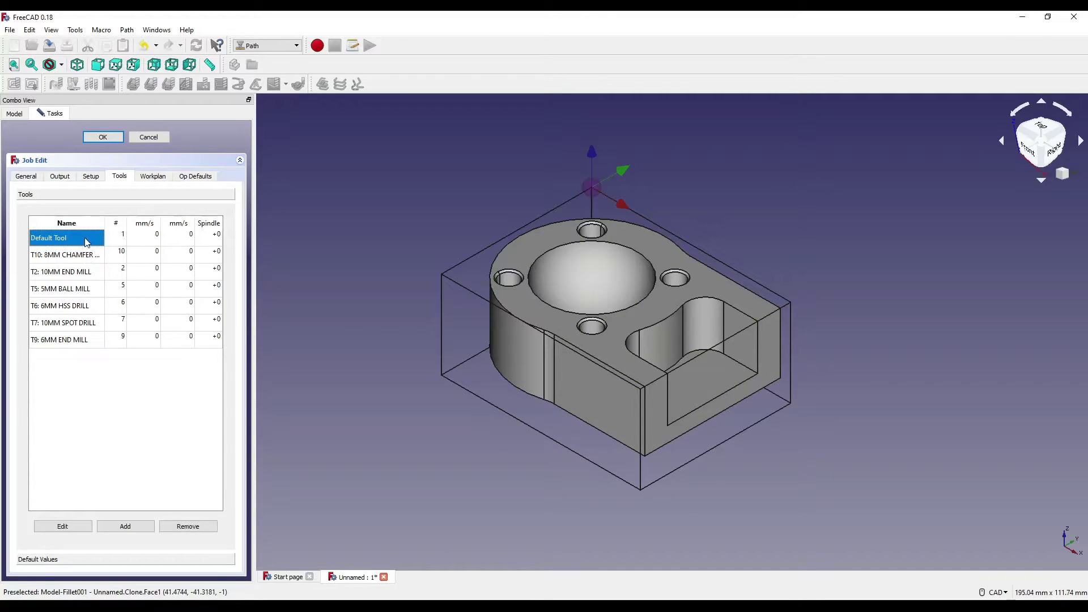
pyautogui.moveTo(63, 256); pyautogui.dragTo(74, 342)
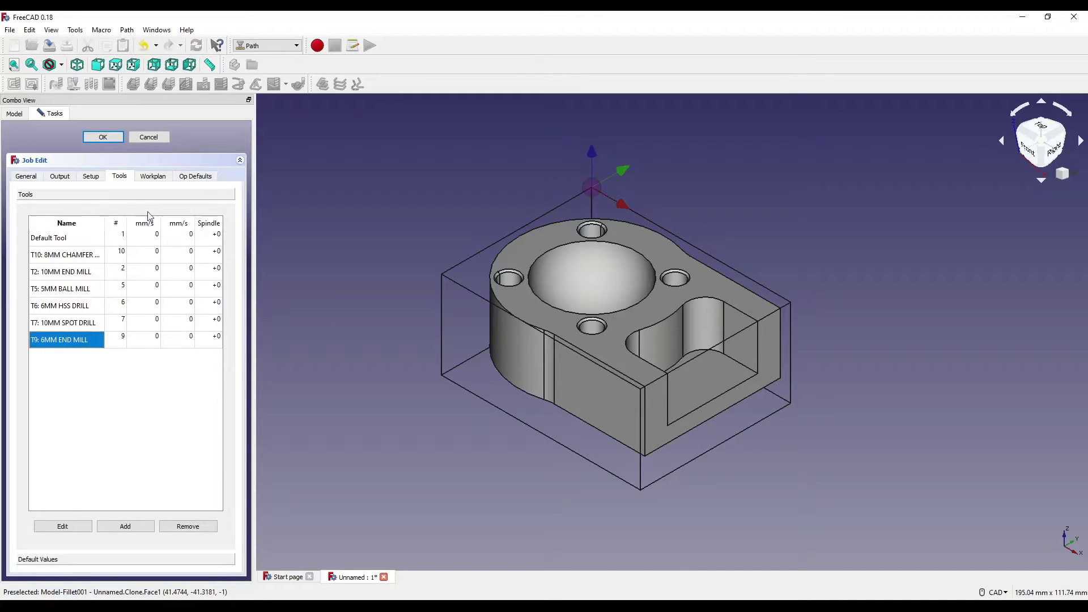
pyautogui.click(151, 177)
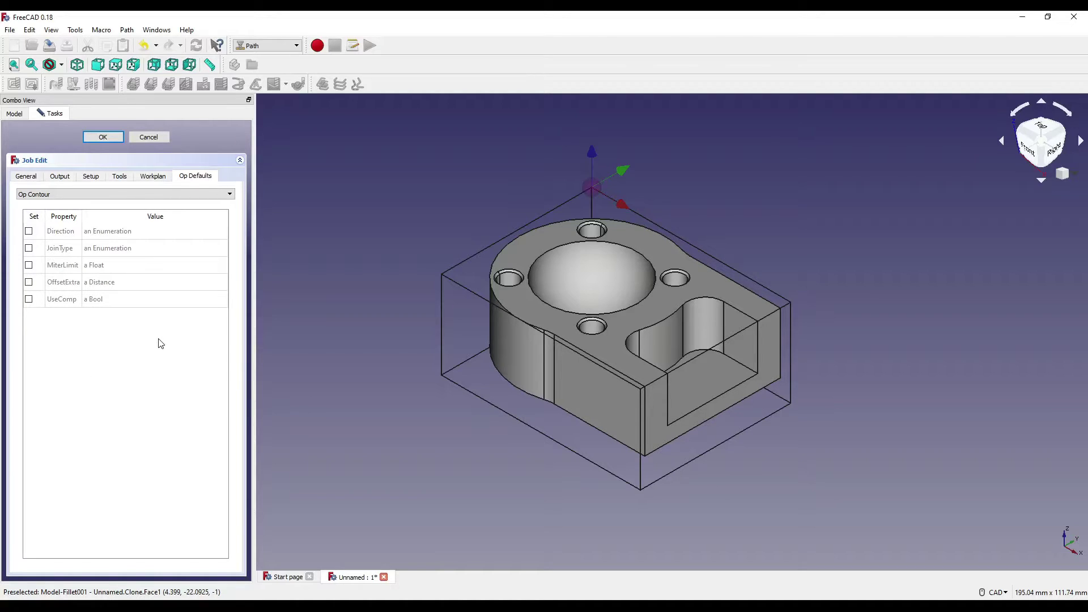
pyautogui.click(105, 137)
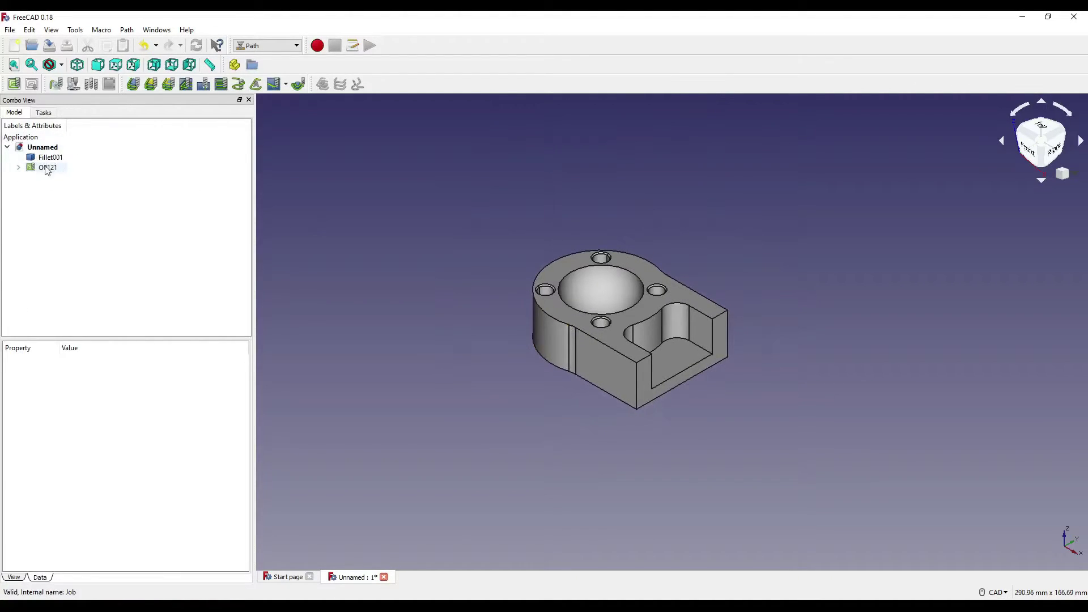
# Delete the Default Tool controller from job O0121 and expand its Model group.
pyautogui.click(18, 167)
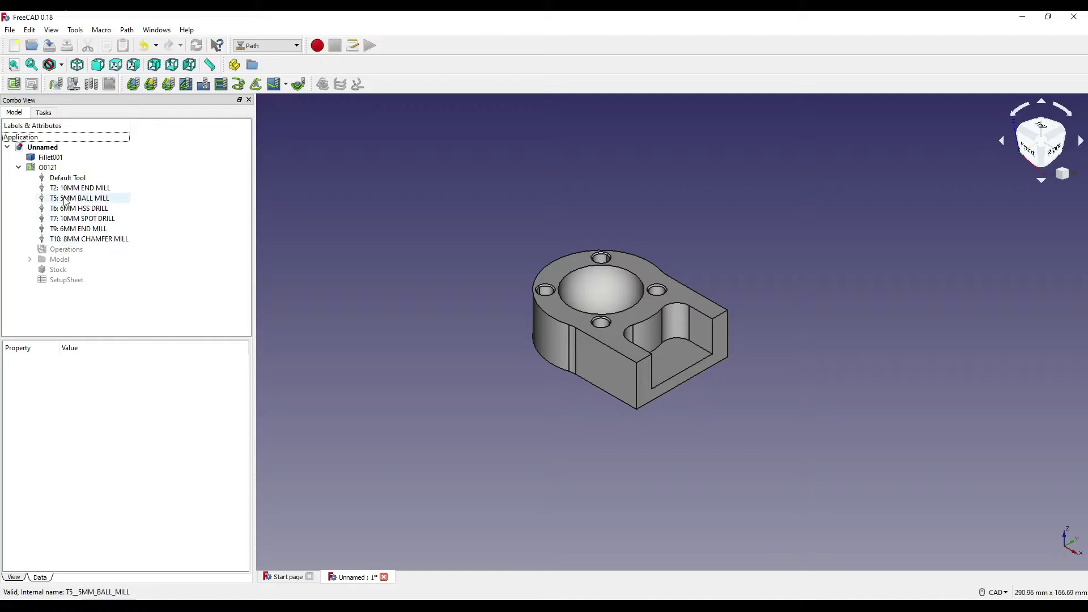
pyautogui.click(66, 179)
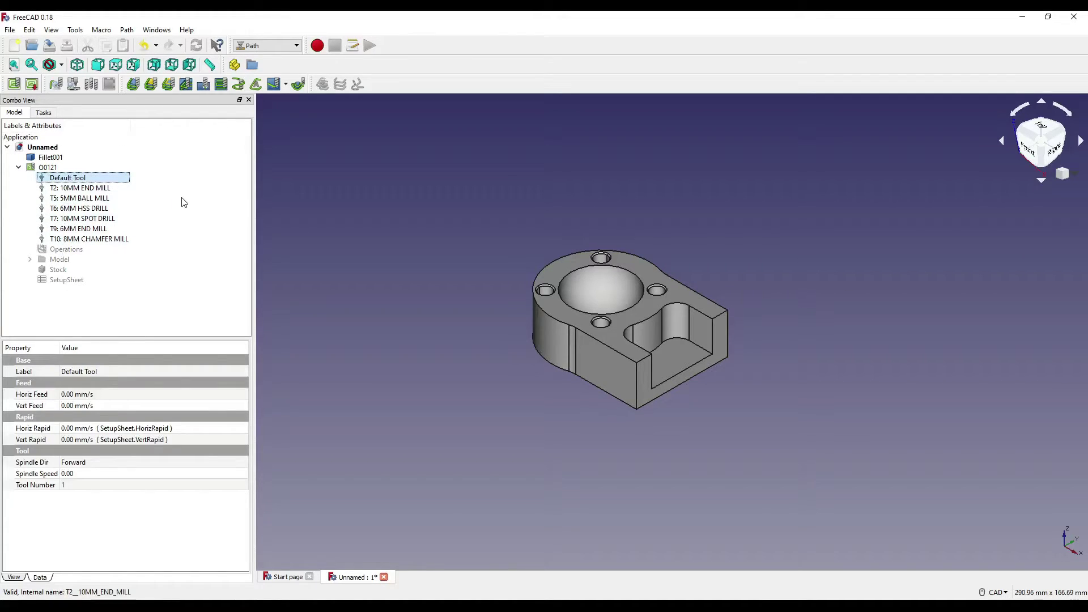
pyautogui.press('Delete')
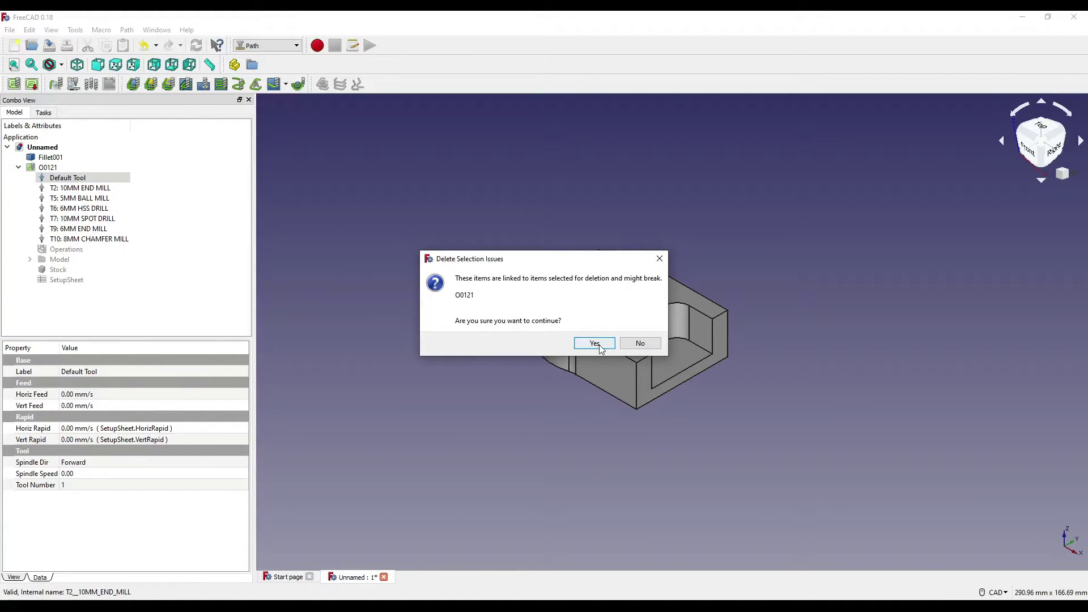
pyautogui.click(594, 344)
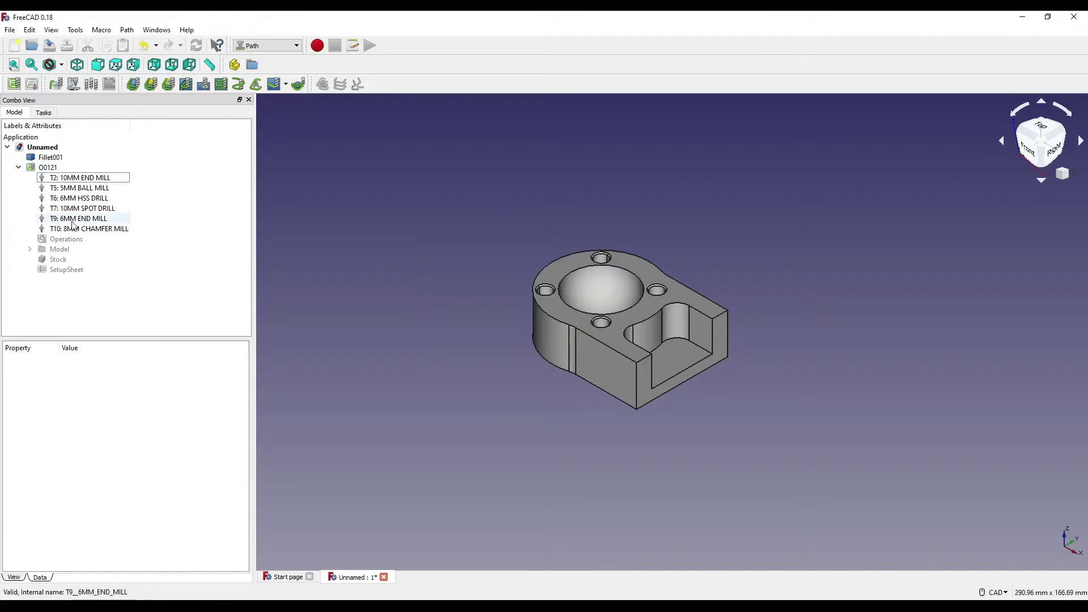
pyautogui.click(30, 249)
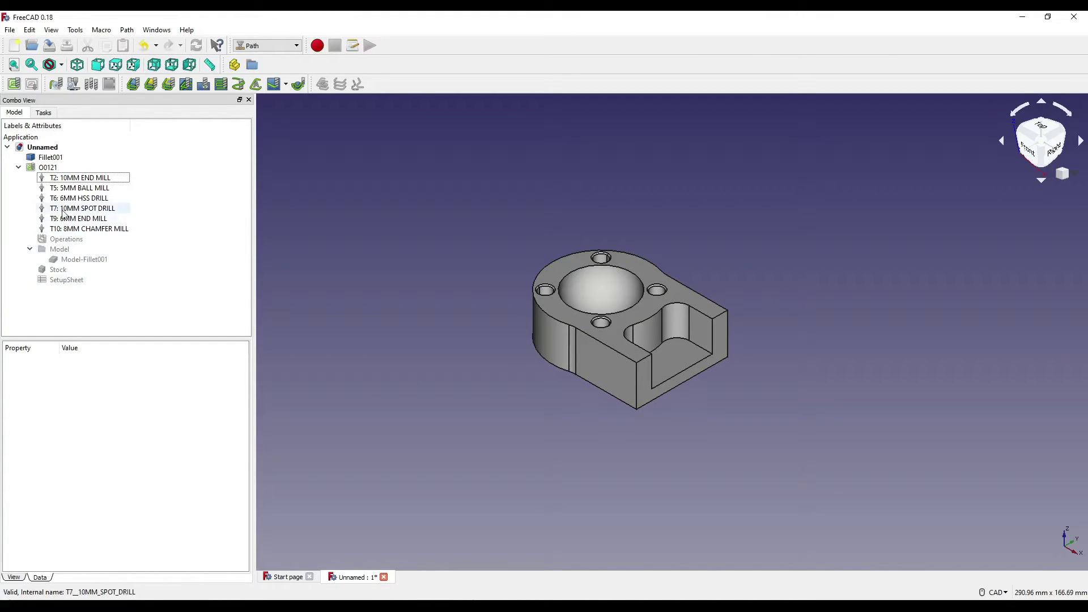
pyautogui.click(59, 271)
pyautogui.press('space')
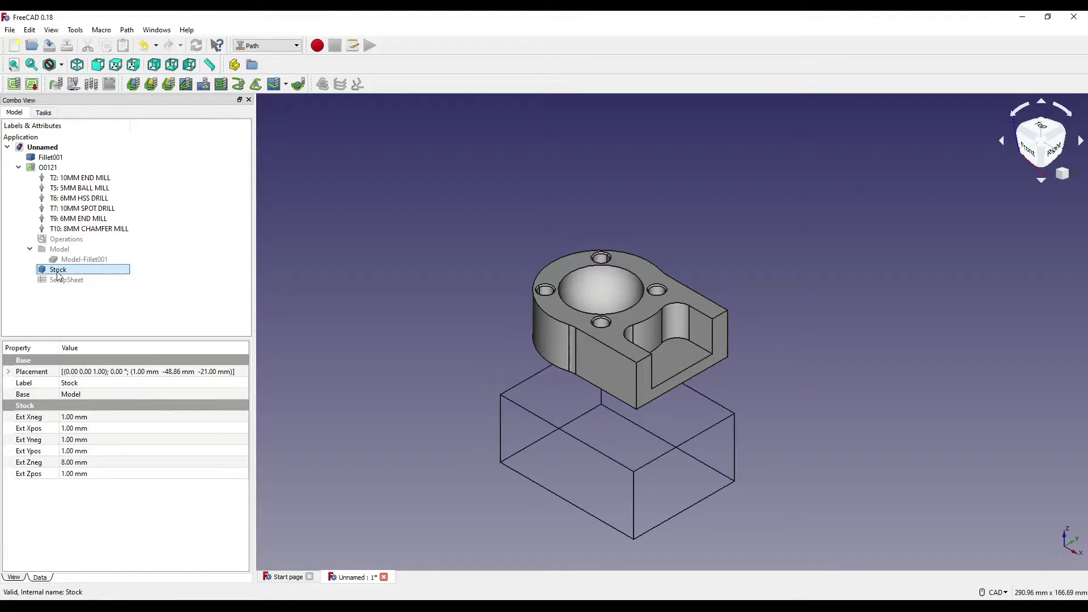
pyautogui.moveTo(601, 372); pyautogui.dragTo(760, 334, button='middle')
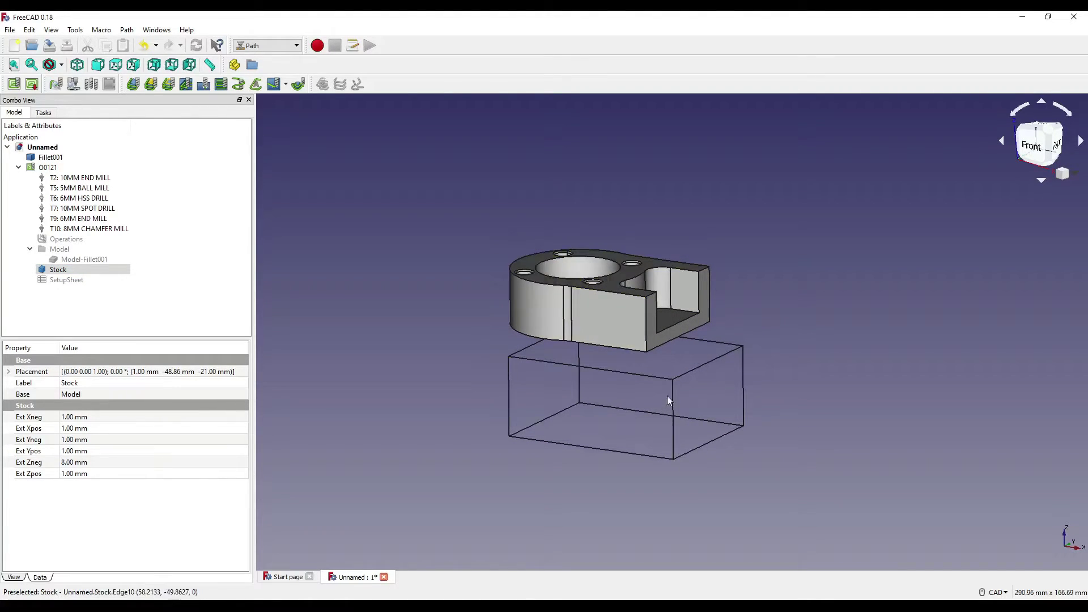
pyautogui.moveTo(668, 398); pyautogui.dragTo(655, 379, button='middle')
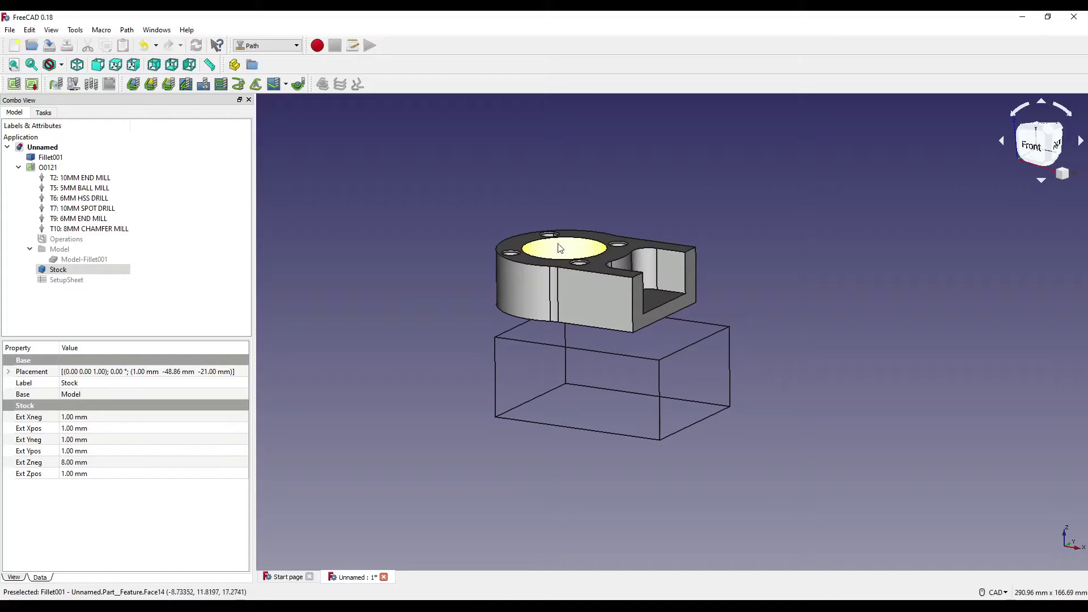
pyautogui.moveTo(560, 253); pyautogui.dragTo(636, 282, button='middle')
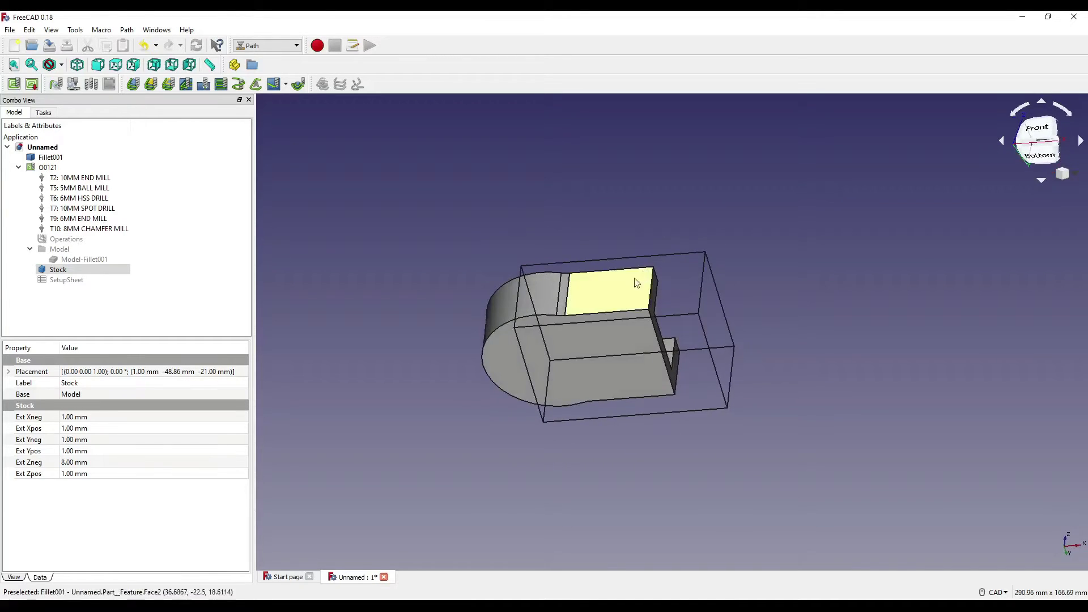
pyautogui.scroll(5, 583, 377)
pyautogui.moveTo(583, 376); pyautogui.dragTo(678, 381, button='middle')
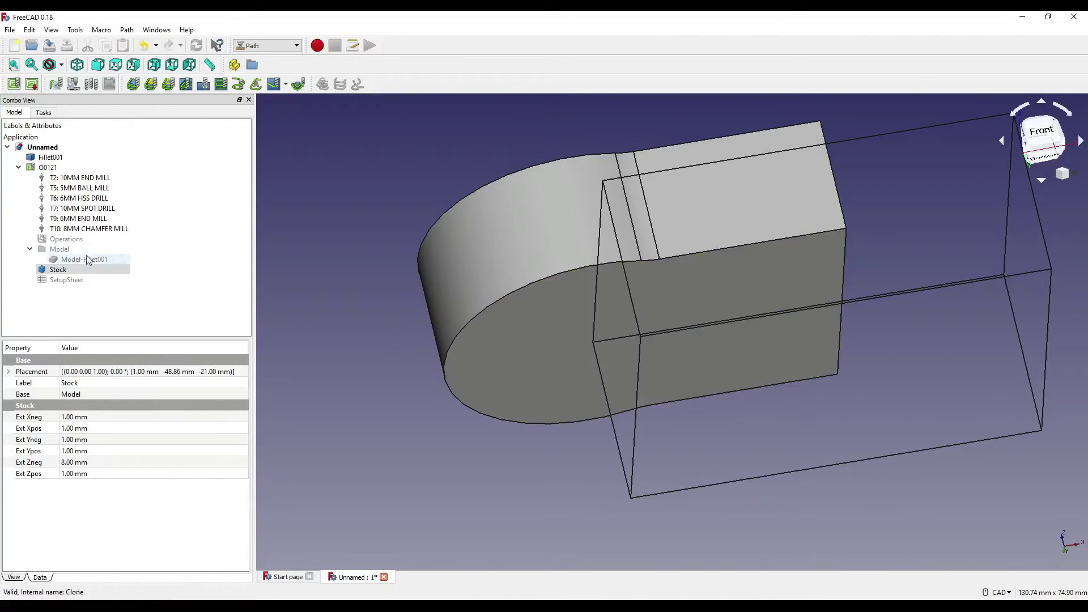
pyautogui.click(75, 271)
pyautogui.press('space')
pyautogui.moveTo(553, 374); pyautogui.dragTo(573, 359, button='middle')
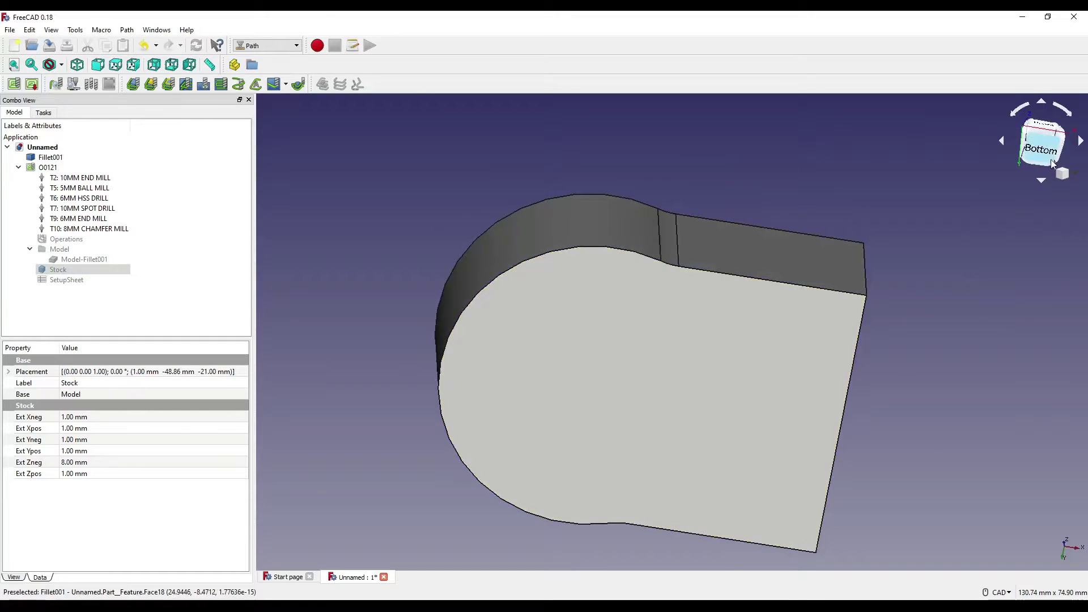
pyautogui.click(1050, 156)
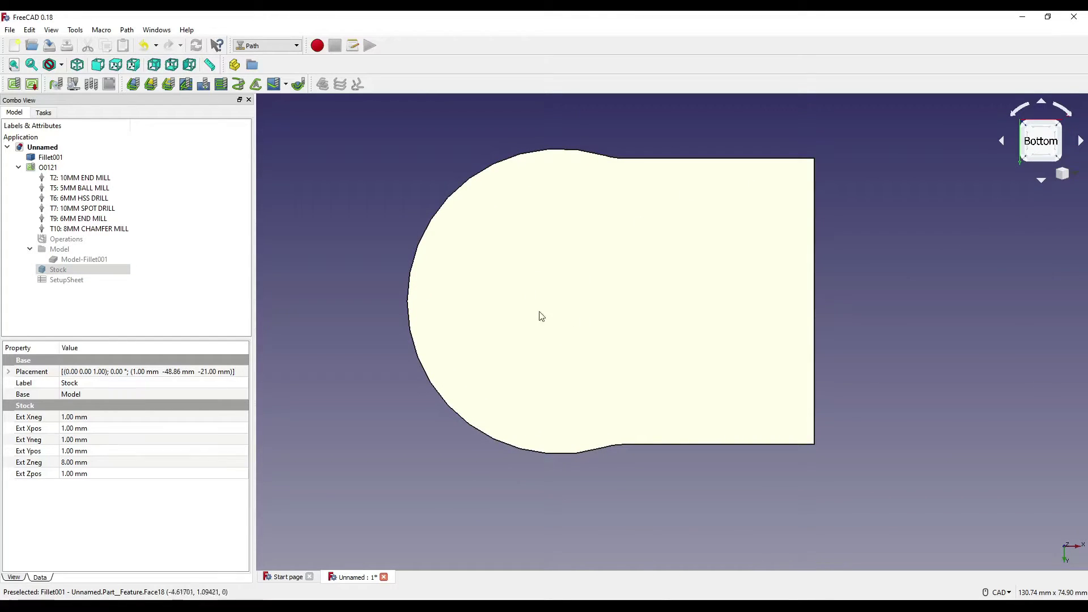
pyautogui.press('0')
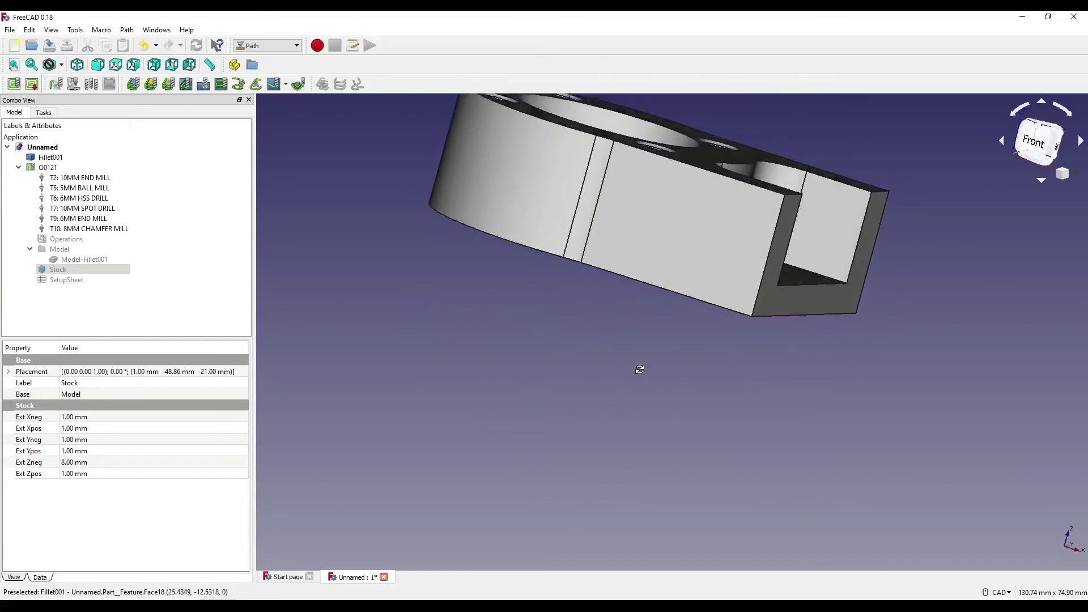
# Show the stock and give Fillet001's placement a translation of X 25, Y -25, Z -21 mm.
pyautogui.press('space')
pyautogui.press('0')
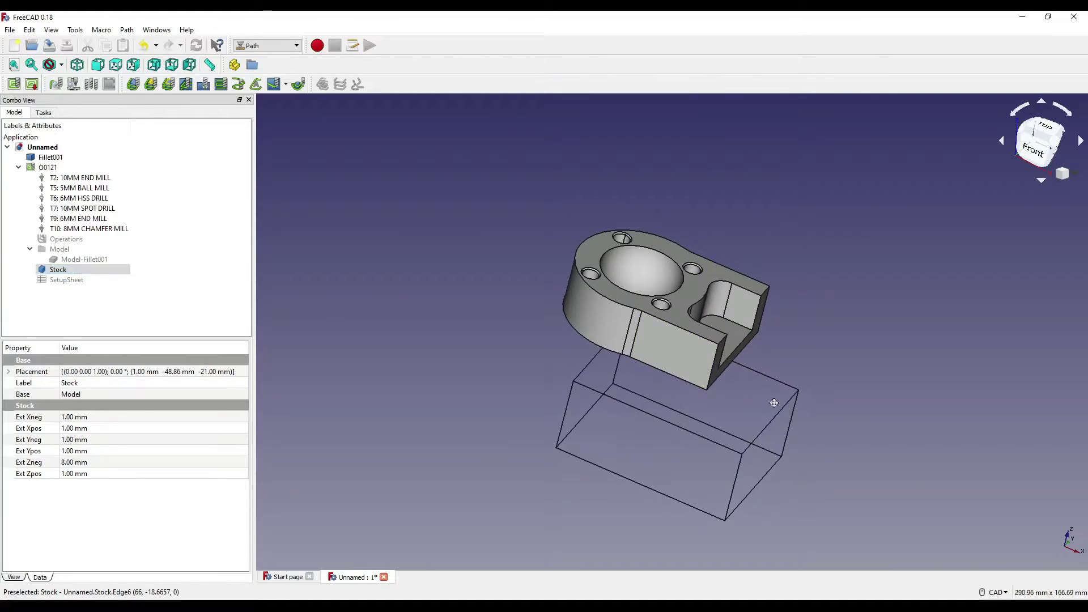
pyautogui.click(46, 159)
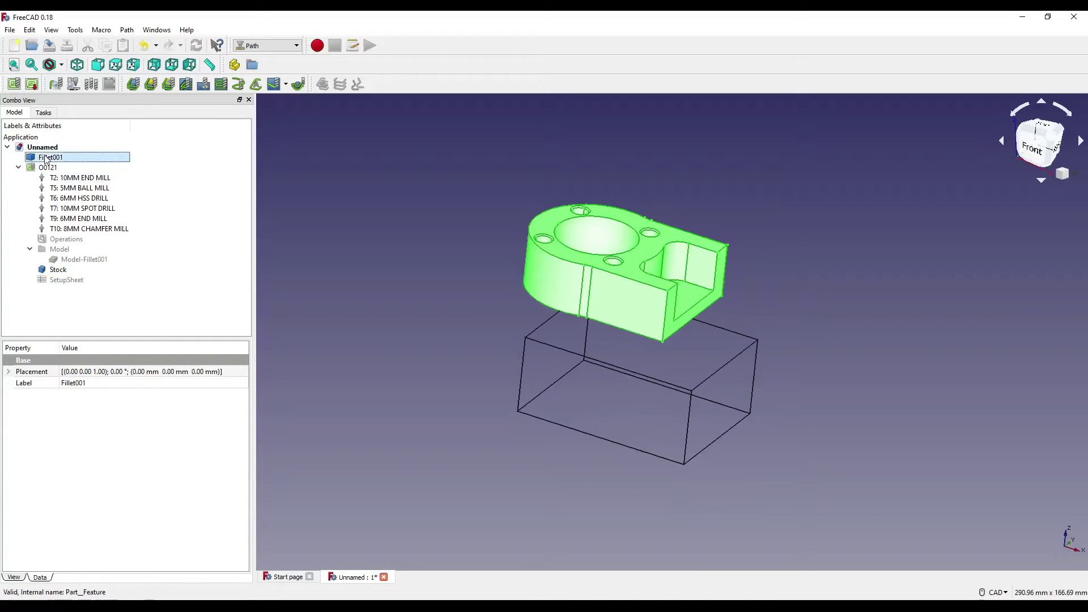
pyautogui.click(244, 373)
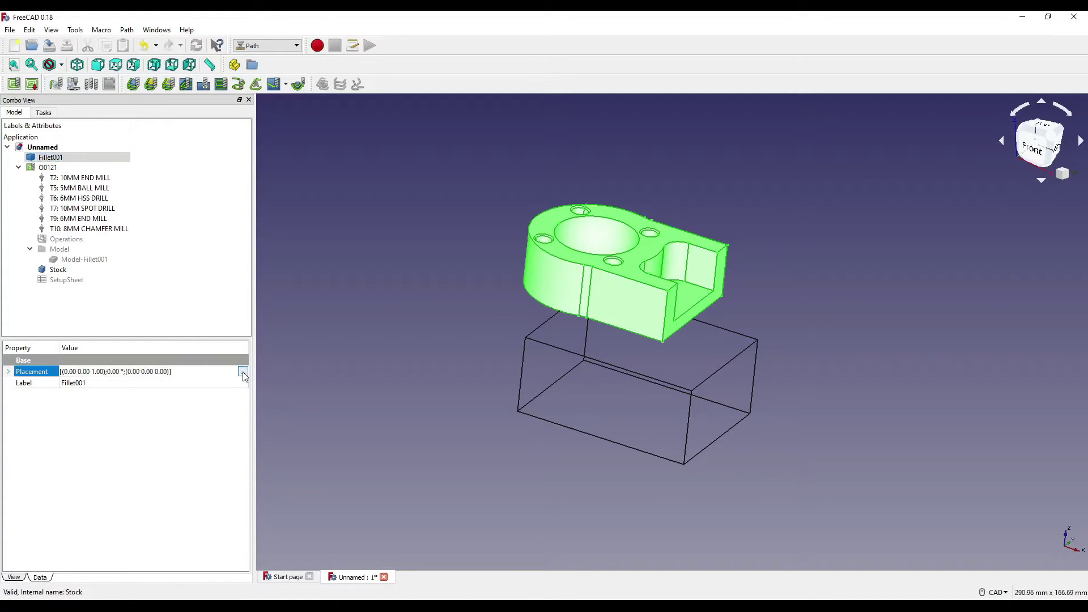
pyautogui.click(243, 372)
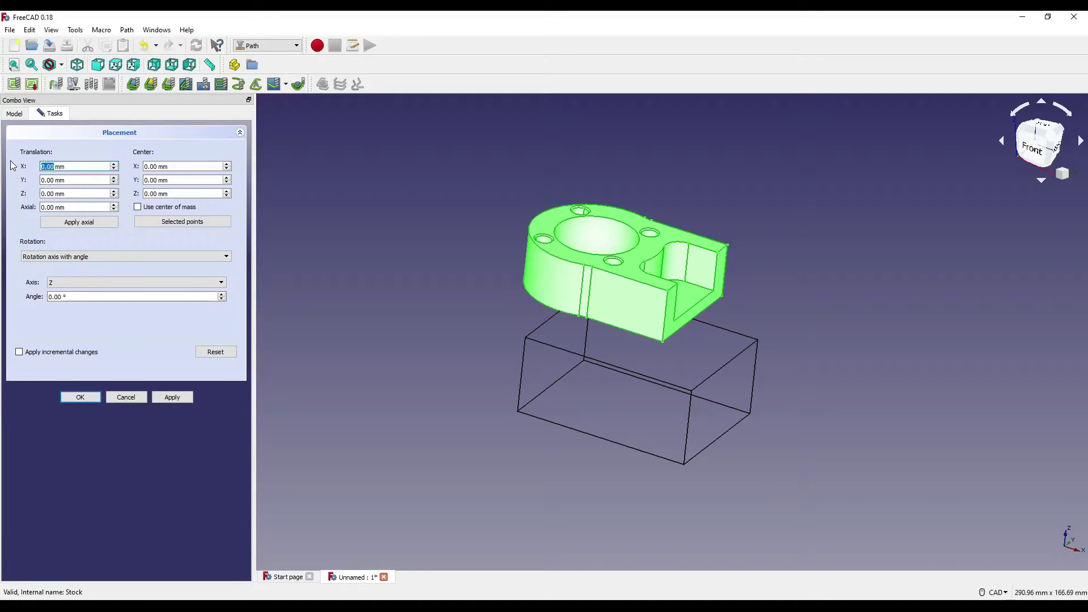
pyautogui.write('25')
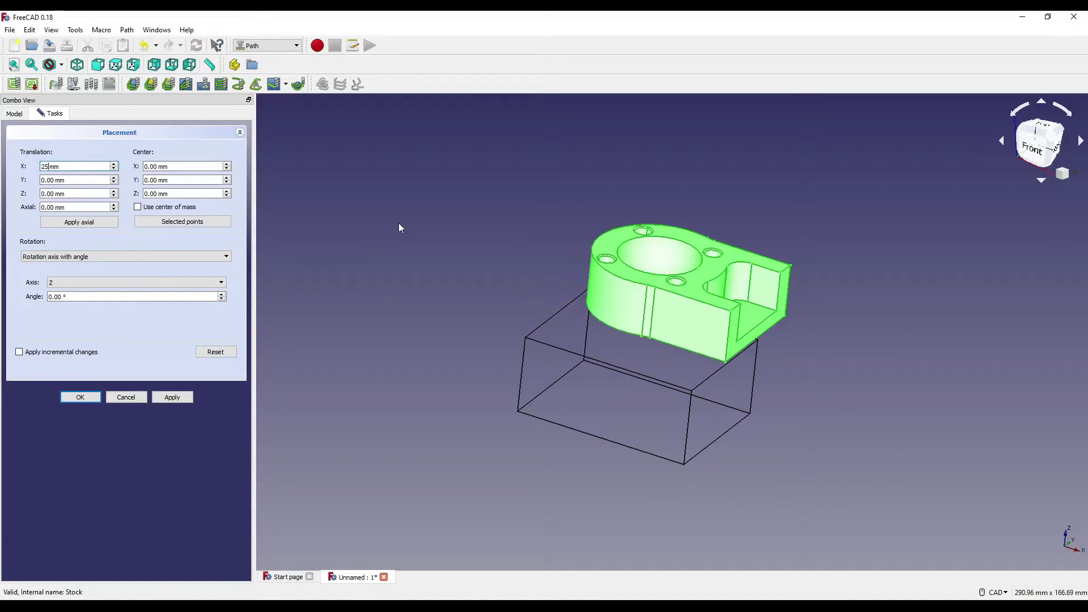
pyautogui.press('Tab')
pyautogui.write('-25')
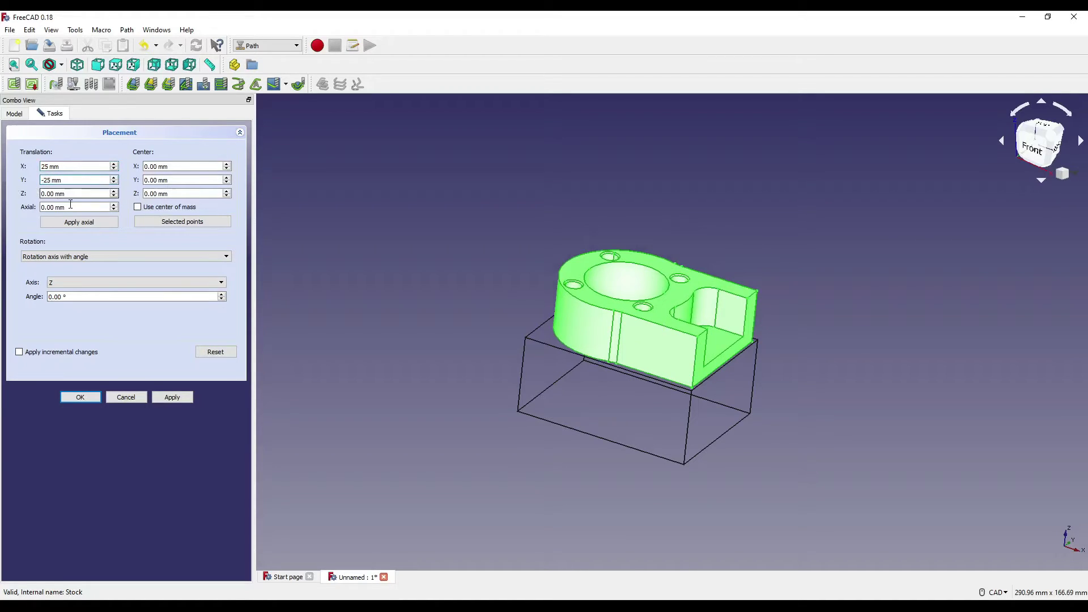
pyautogui.press('Tab')
pyautogui.write('-21')
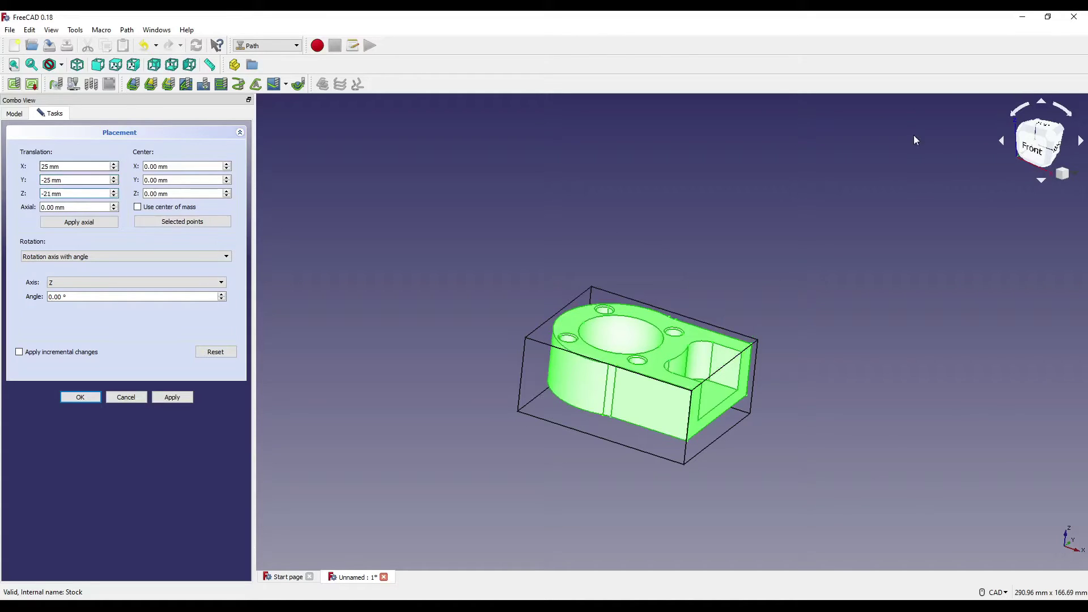
# Check the part inside the stock from front, right and isometric views, and confirm the placement.
pyautogui.click(1036, 146)
pyautogui.scroll(5, 672, 288)
pyautogui.scroll(-2, 671, 288)
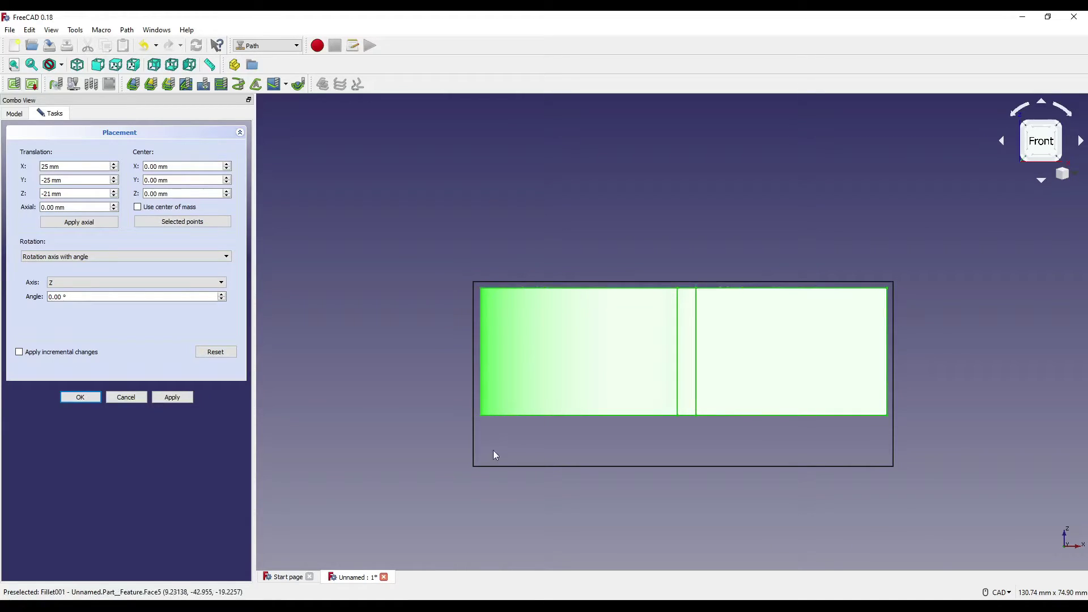
pyautogui.moveTo(821, 400); pyautogui.dragTo(849, 335, button='middle')
pyautogui.press('3')
pyautogui.scroll(2, 616, 332)
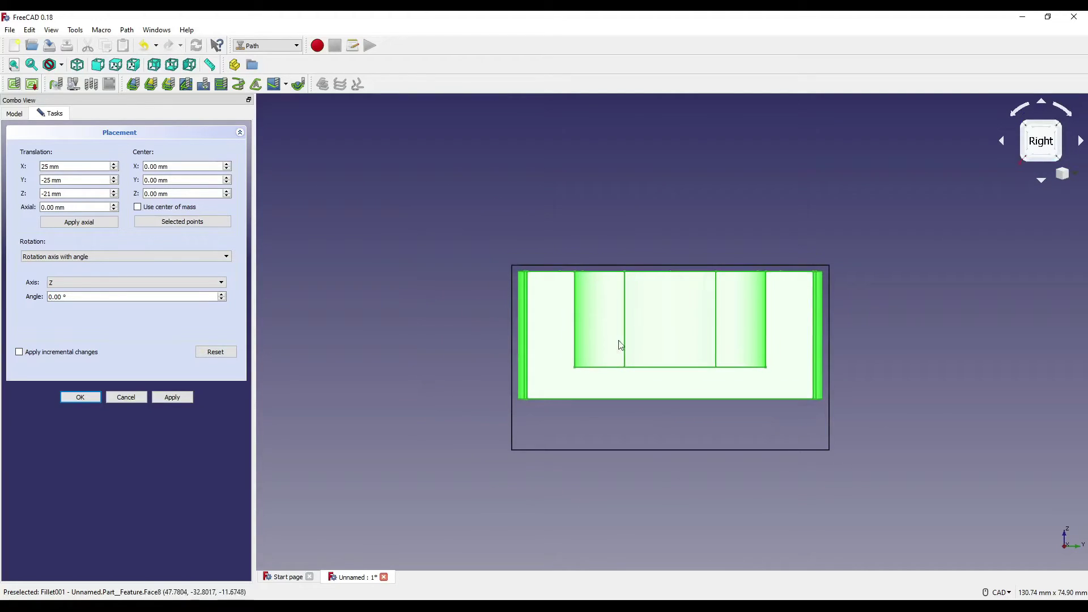
pyautogui.press('0')
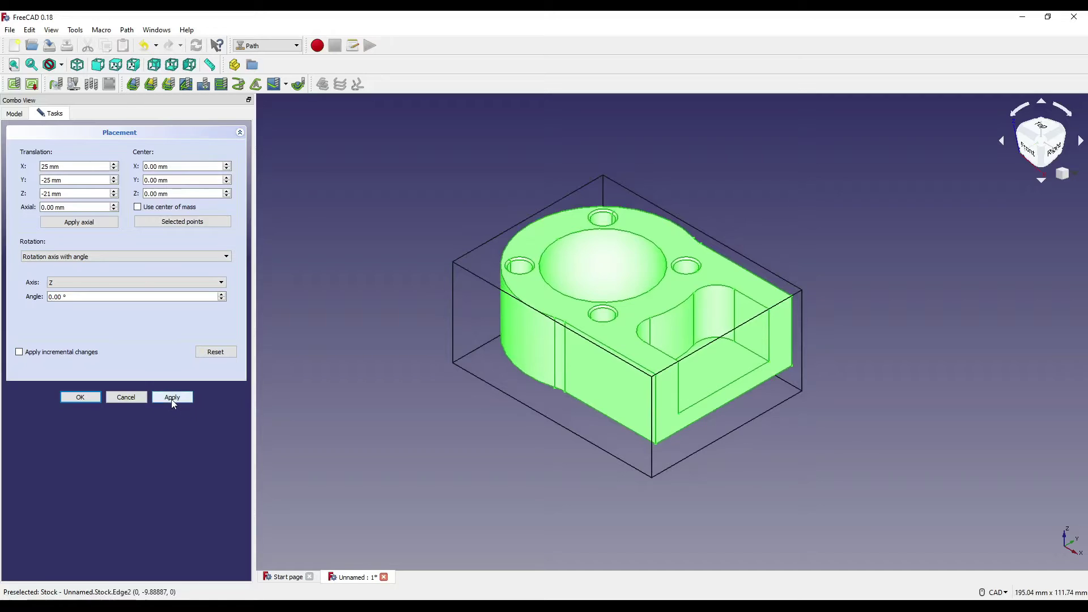
pyautogui.click(80, 398)
pyautogui.click(422, 272)
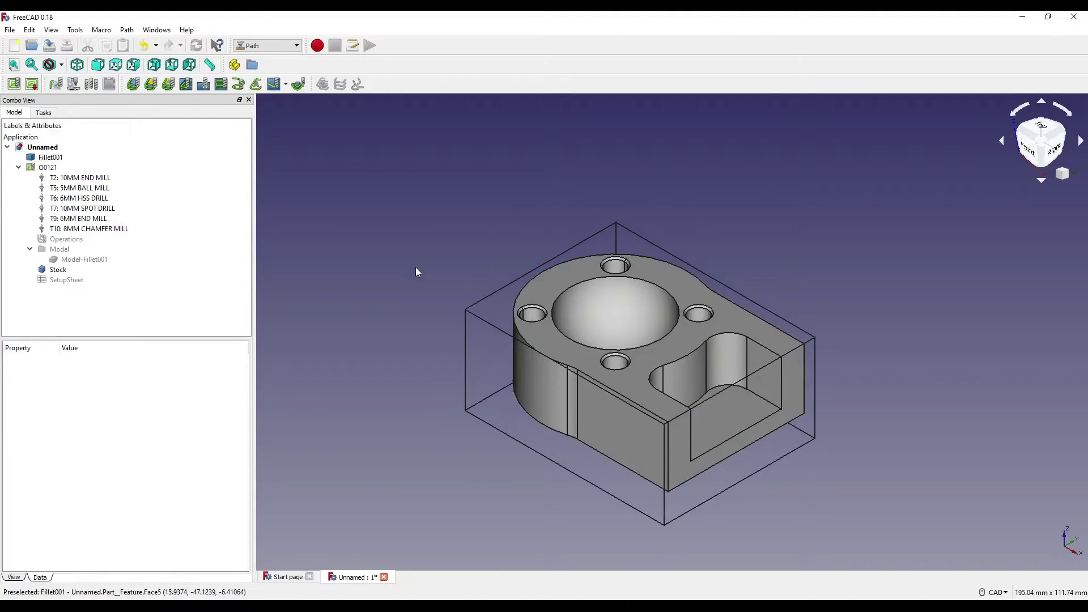
pyautogui.moveTo(835, 261); pyautogui.dragTo(853, 209, button='middle')
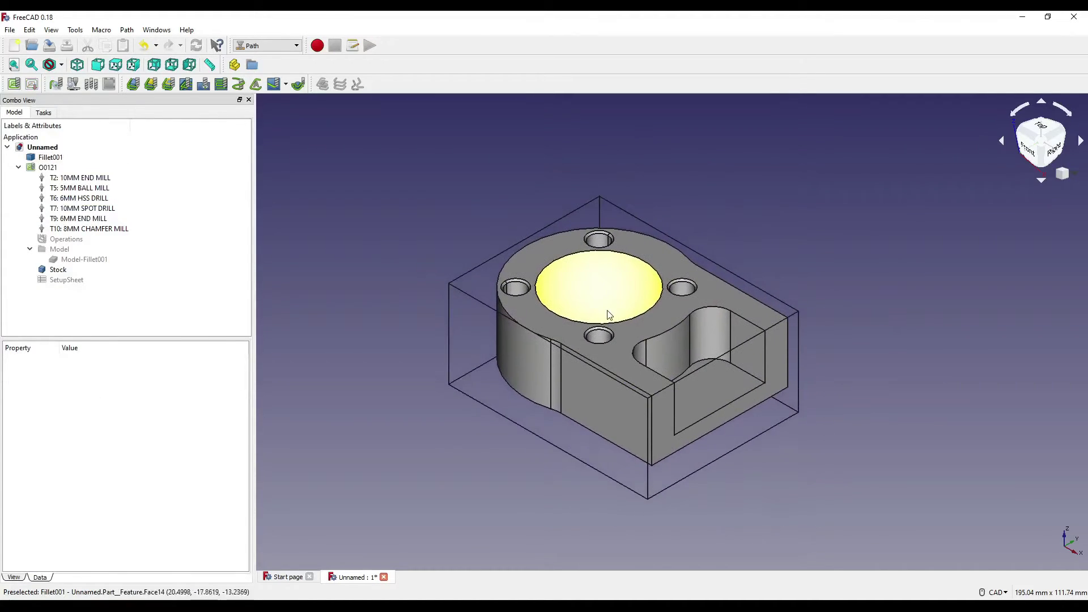
pyautogui.scroll(-3, 601, 244)
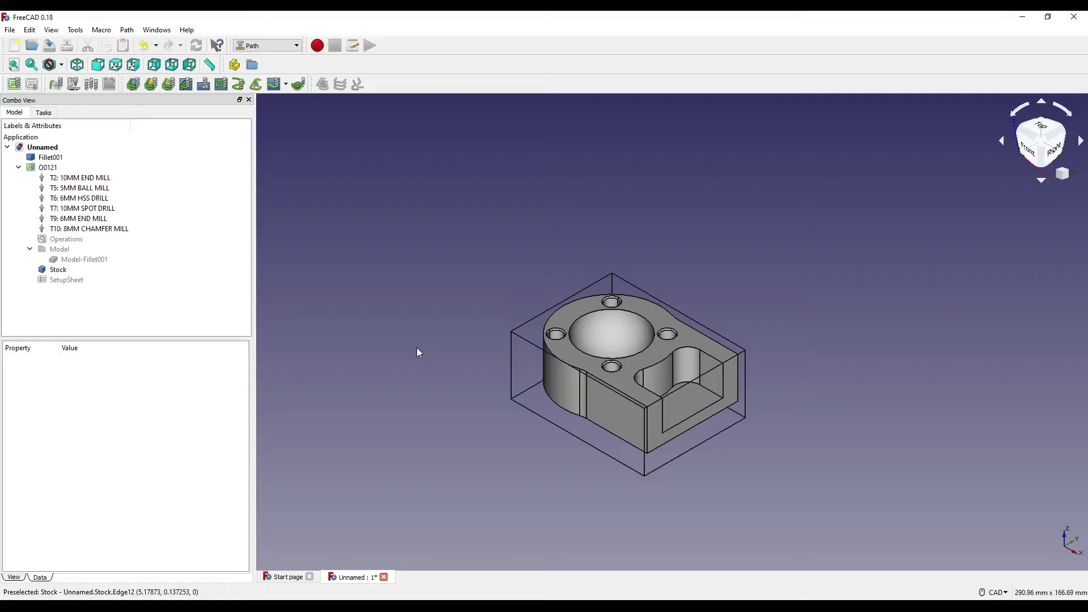
# Rename the controller T1: 10MM END MILL with 29/16 mm/s feeds and 9549 forward spindle speed.
pyautogui.doubleClick(75, 178)
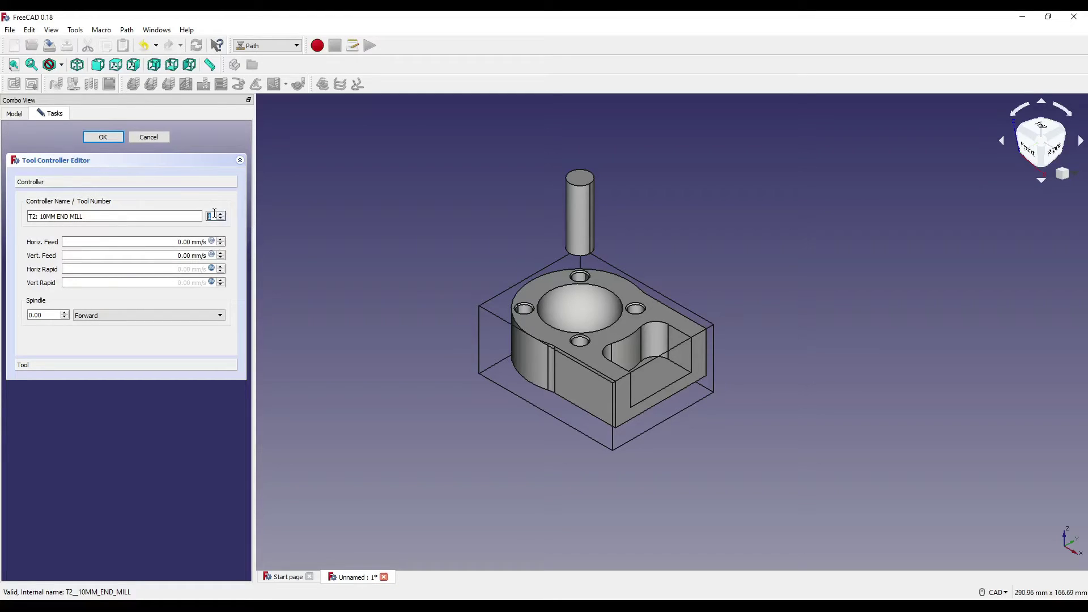
pyautogui.click(38, 217)
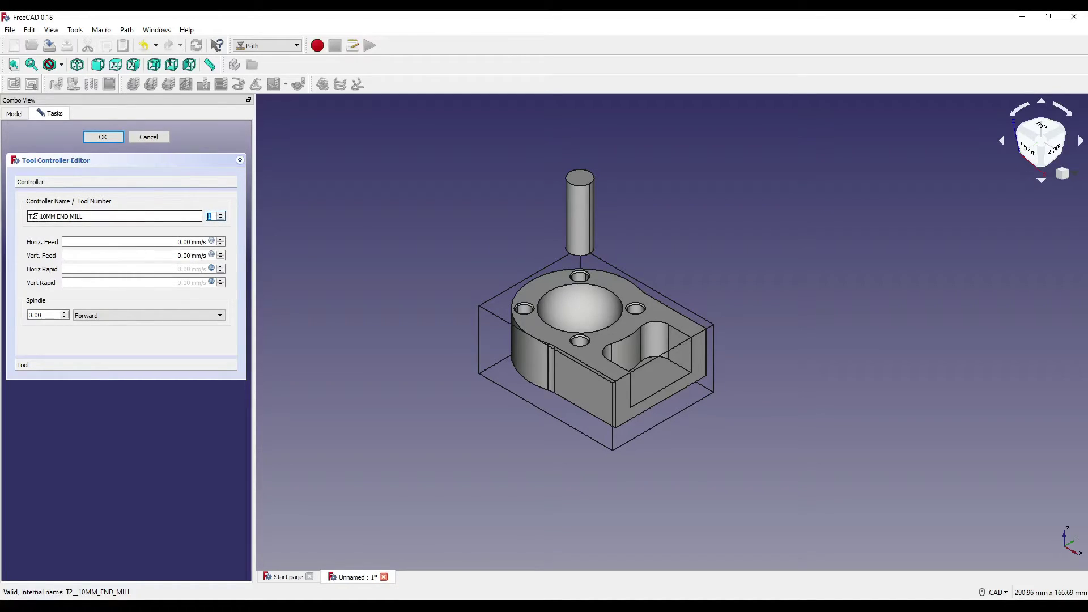
pyautogui.press('BackSpace')
pyautogui.press('BackSpace')
pyautogui.write('1:')
pyautogui.doubleClick(182, 242)
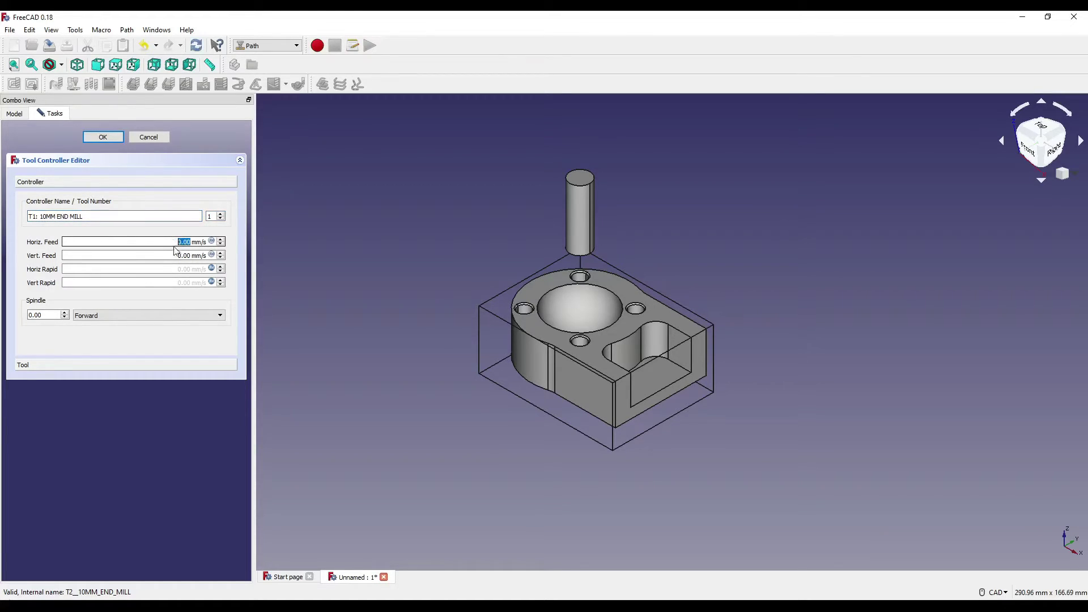
pyautogui.write('29')
pyautogui.doubleClick(153, 255)
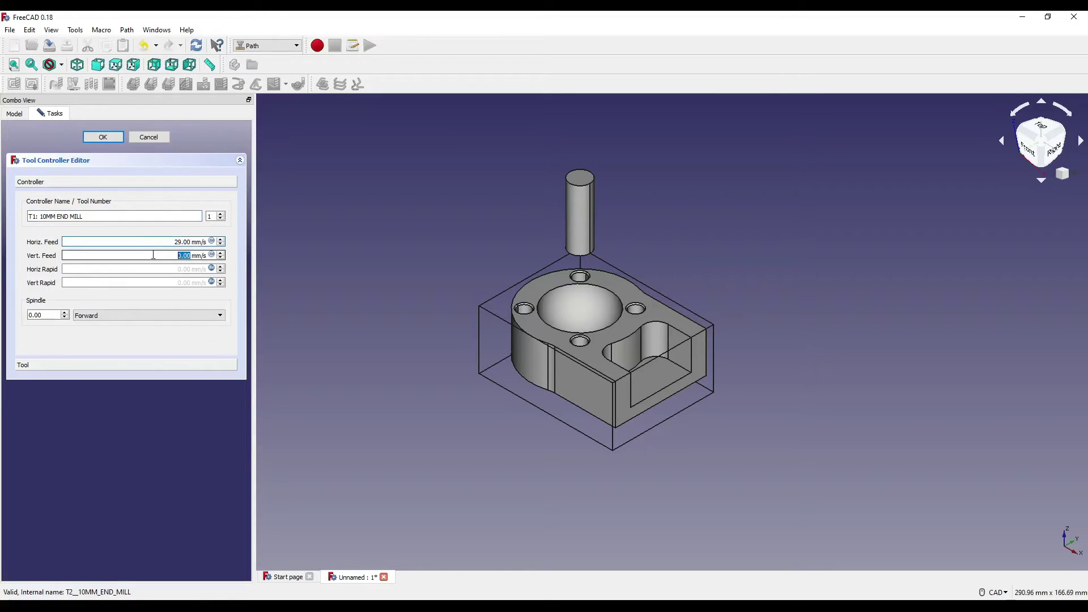
pyautogui.write('16')
pyautogui.click(46, 315)
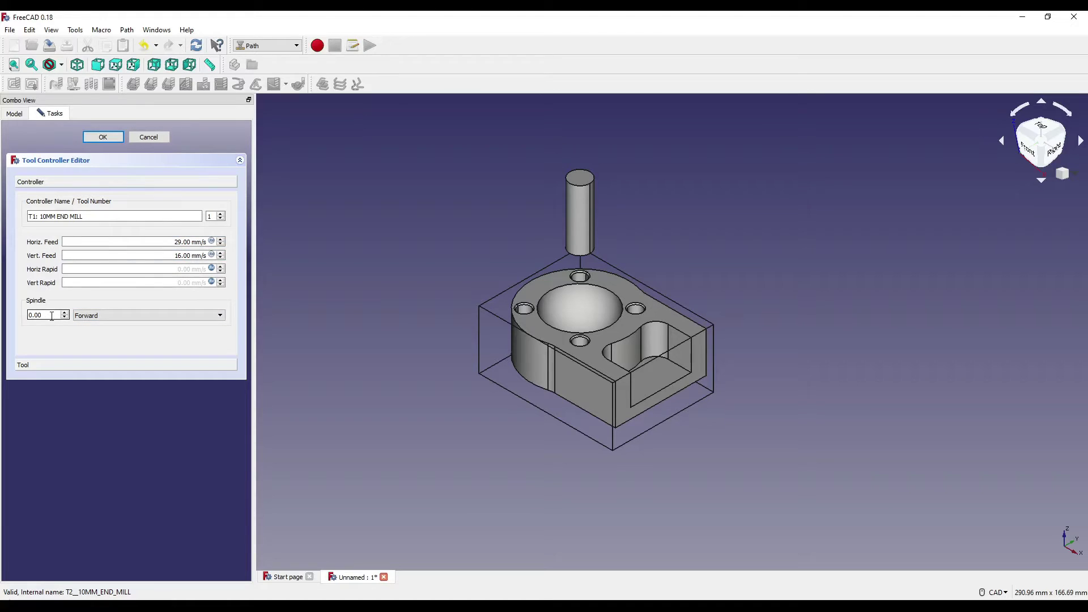
pyautogui.doubleClick(51, 316)
pyautogui.write('9549')
pyautogui.click(95, 319)
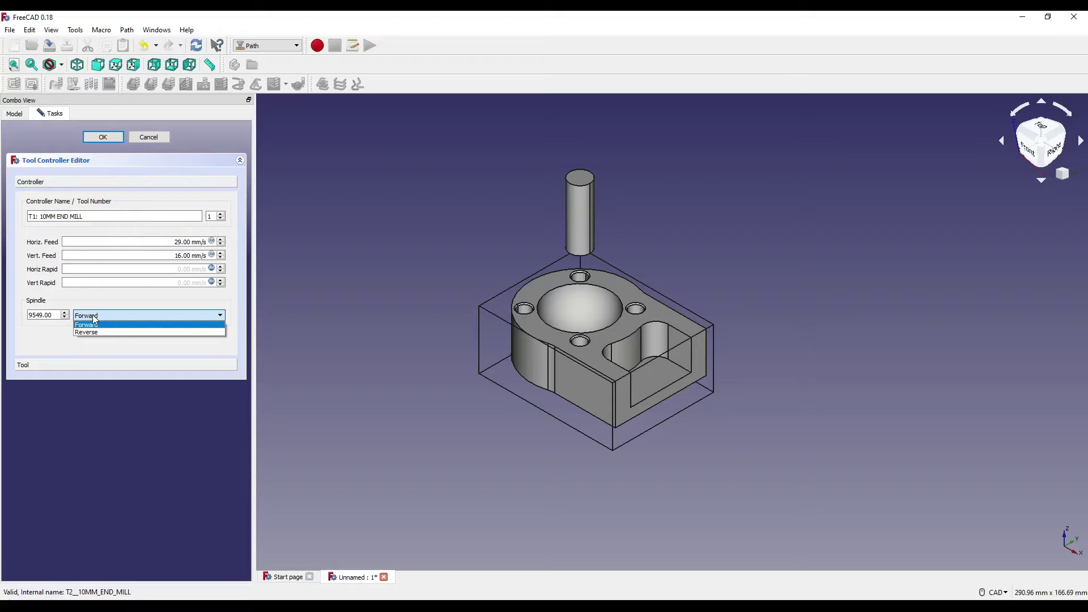
pyautogui.click(94, 324)
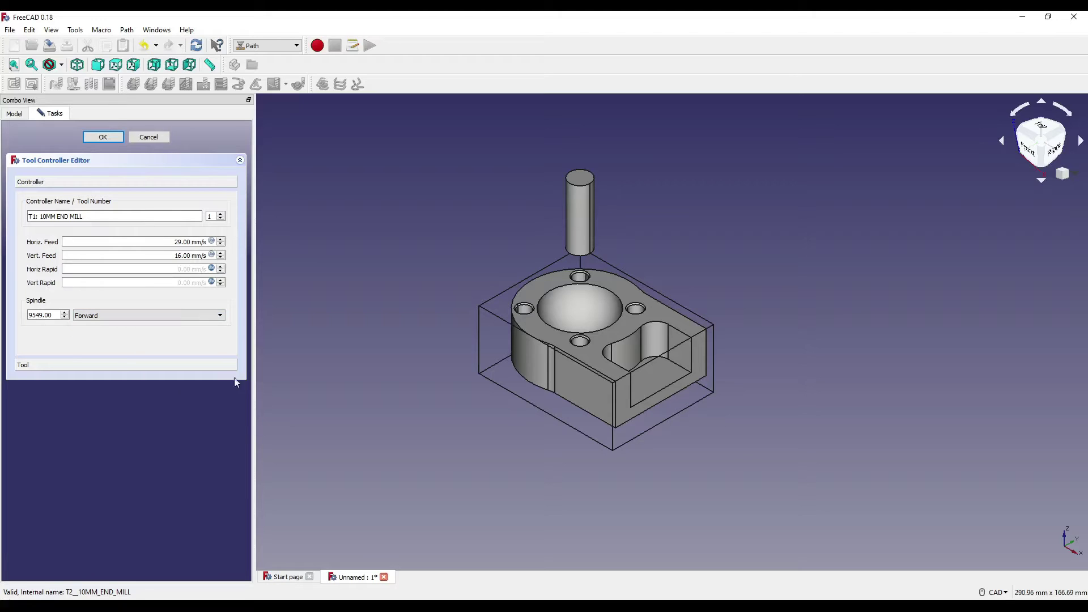
# Review the end mill's diameter and height, then accept the T1 controller.
pyautogui.click(59, 366)
pyautogui.scroll(-2, 120, 321)
pyautogui.scroll(2, 119, 321)
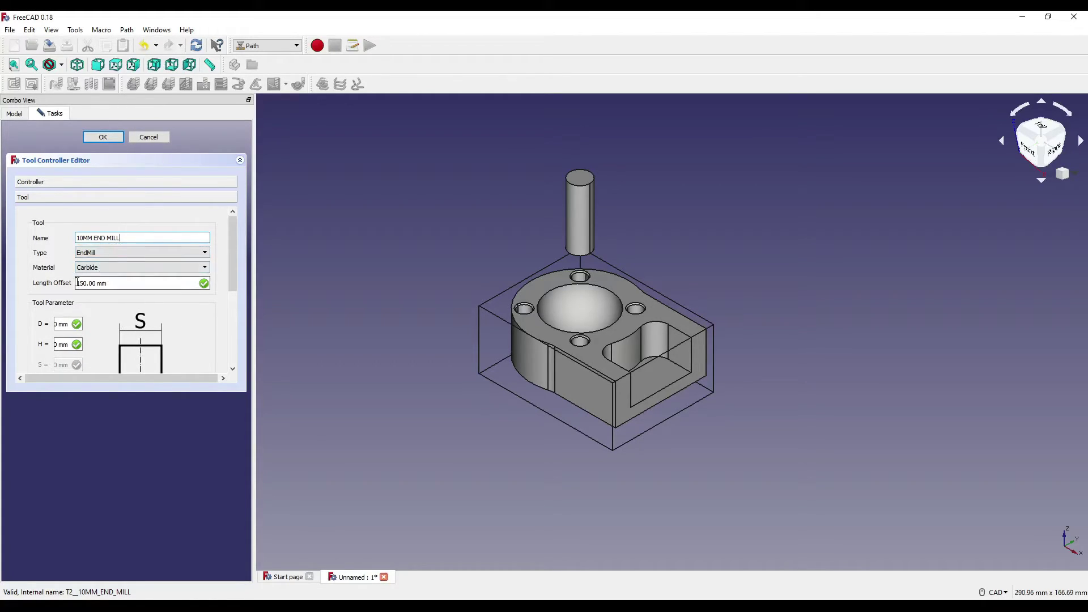
pyautogui.doubleClick(64, 324)
pyautogui.doubleClick(65, 344)
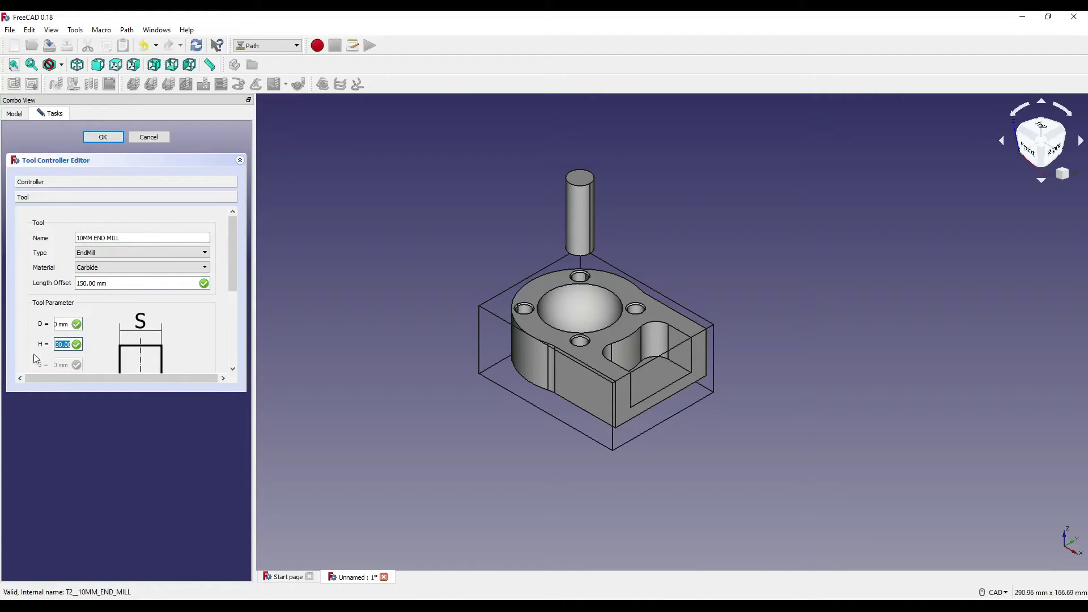
pyautogui.click(57, 345)
pyautogui.scroll(-1, 150, 303)
pyautogui.scroll(1, 164, 317)
pyautogui.click(93, 181)
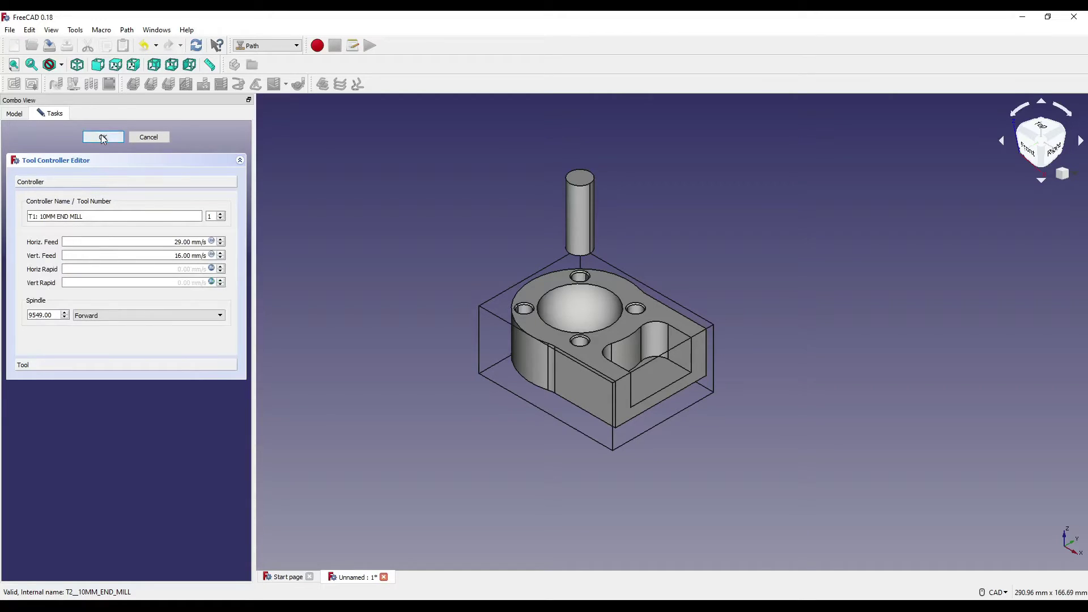
pyautogui.click(103, 137)
# Rename the 5MM BALL MILL controller to T2.
pyautogui.click(71, 188)
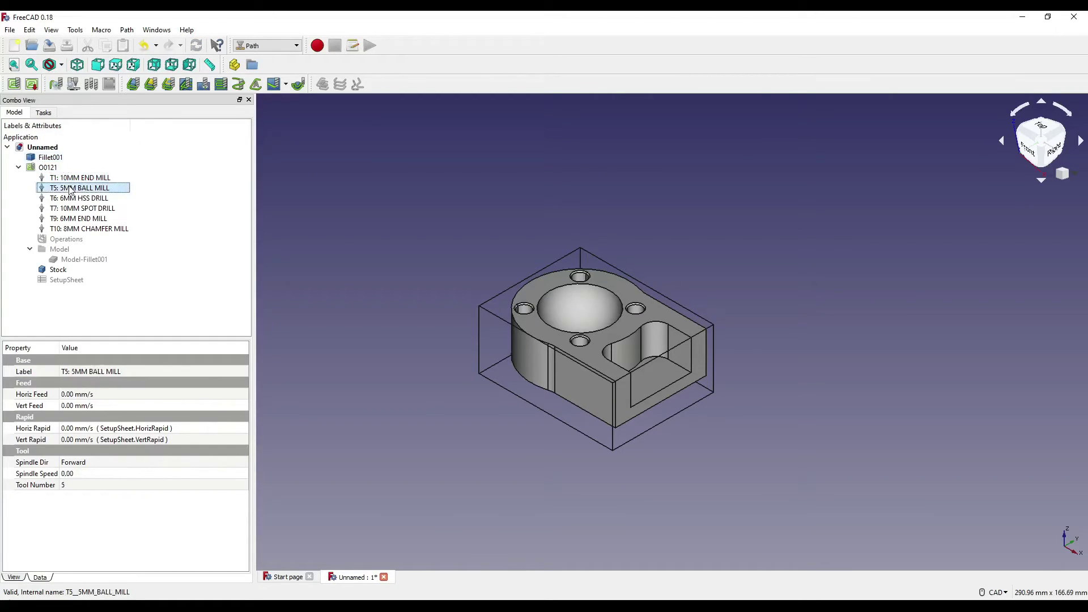
pyautogui.doubleClick(70, 188)
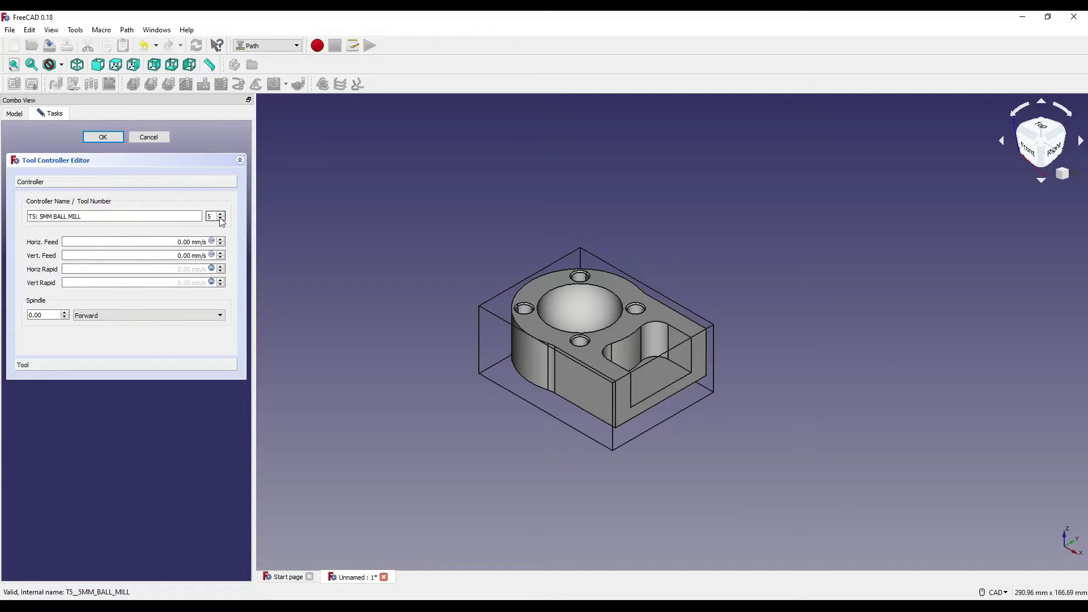
pyautogui.click(37, 217)
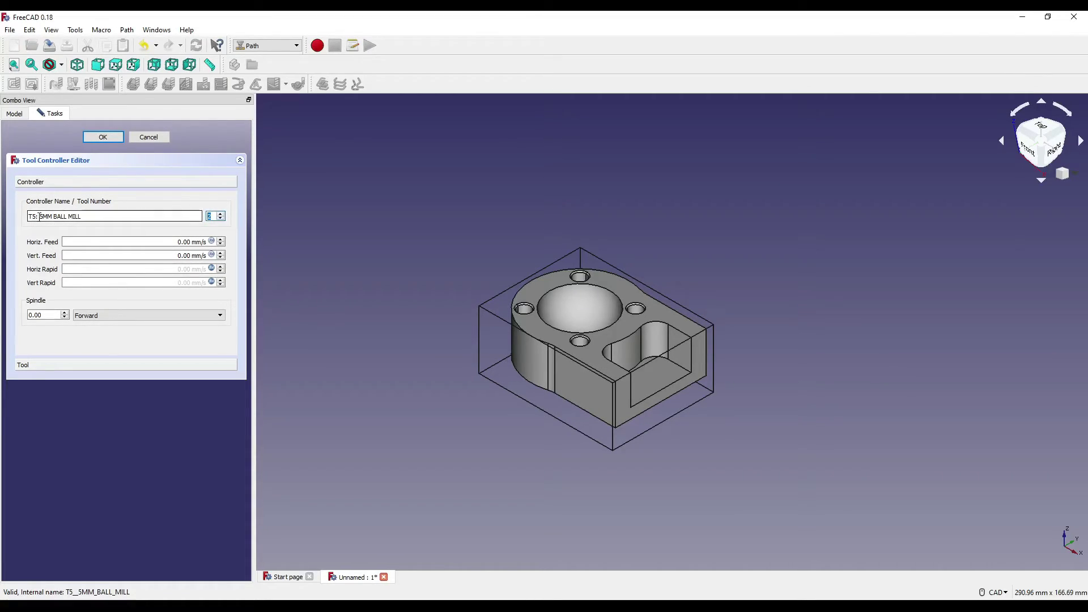
pyautogui.press('BackSpace')
pyautogui.write('2:')
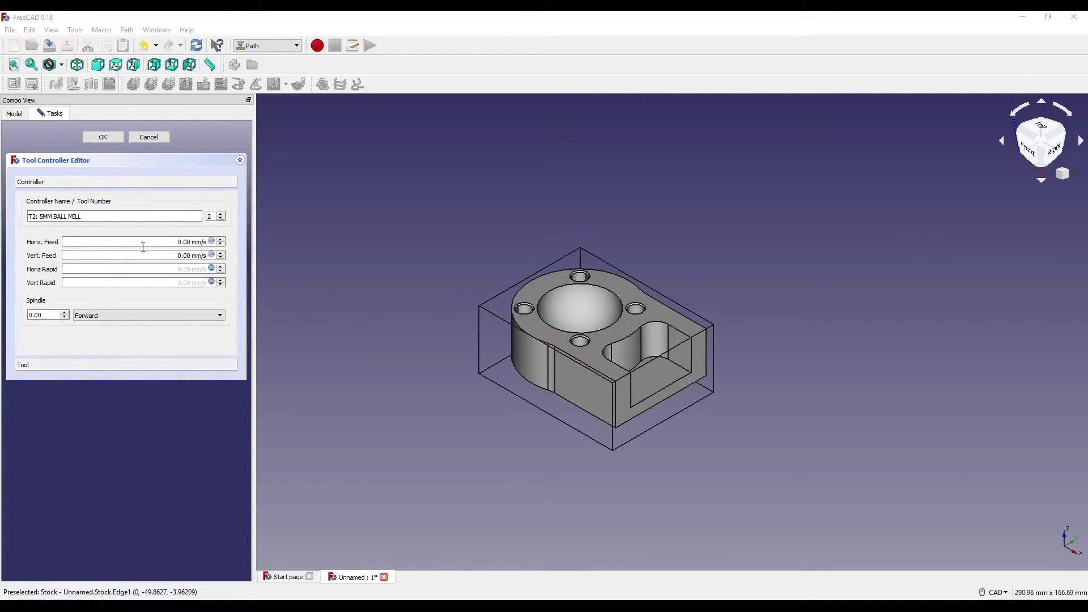
# Give T2 18/16 mm/s horizontal/vertical feeds and 10000 spindle speed, and accept.
pyautogui.click(180, 242)
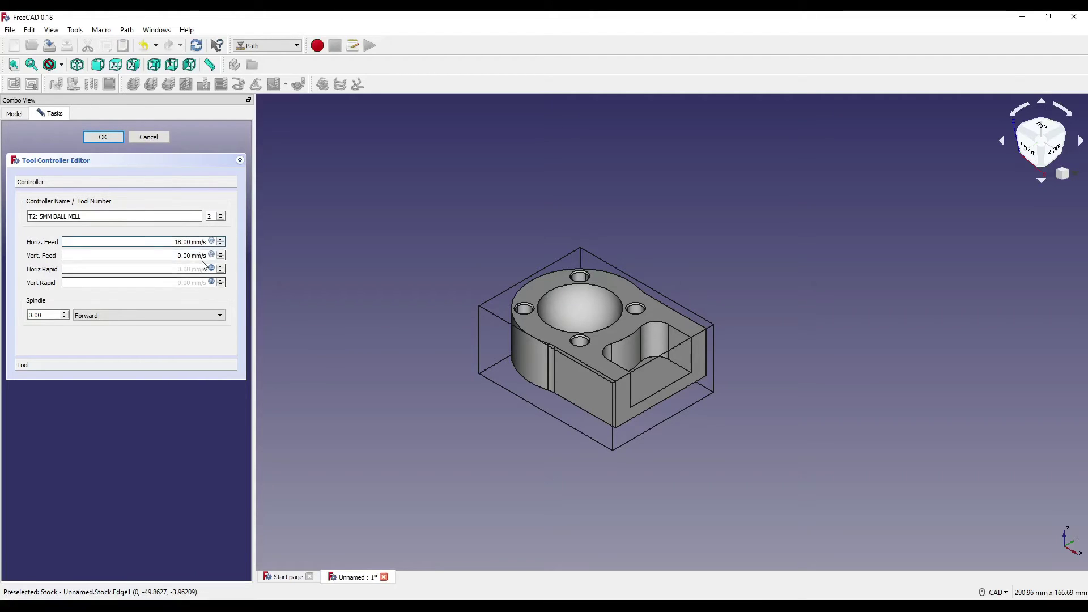
pyautogui.press('BackSpace')
pyautogui.write('16')
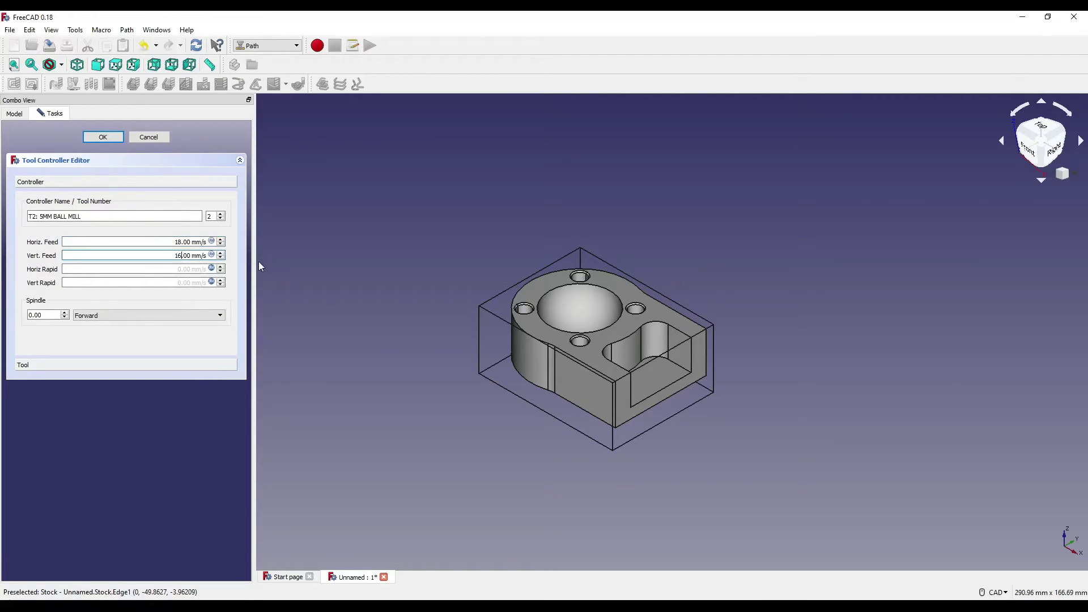
pyautogui.press('Tab')
pyautogui.write('10')
pyautogui.click(44, 338)
pyautogui.click(67, 364)
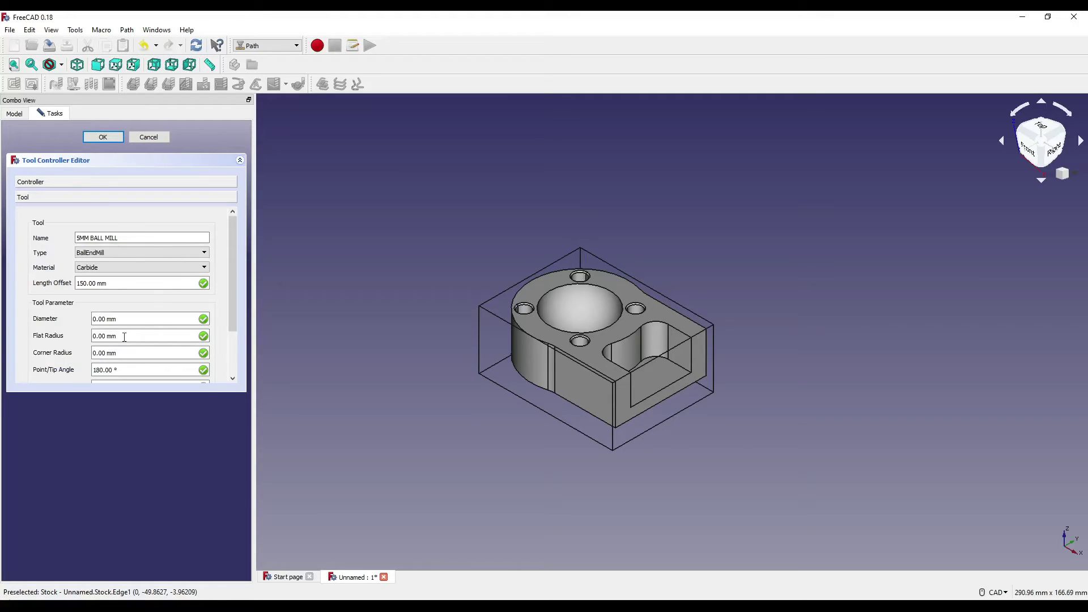
pyautogui.scroll(-2, 63, 323)
pyautogui.scroll(2, 59, 297)
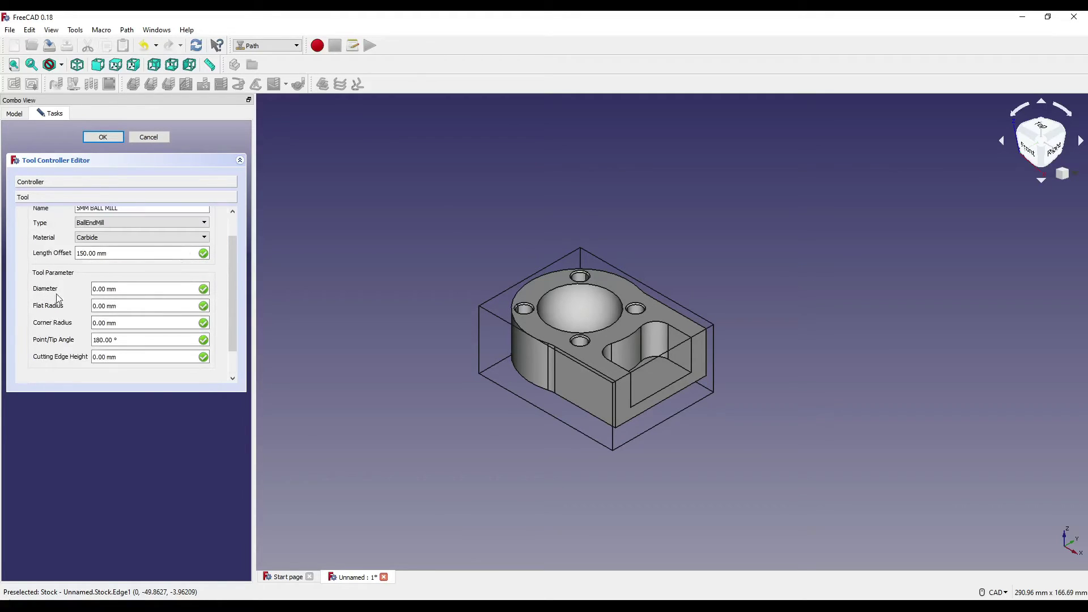
pyautogui.scroll(-2, 50, 309)
pyautogui.click(107, 256)
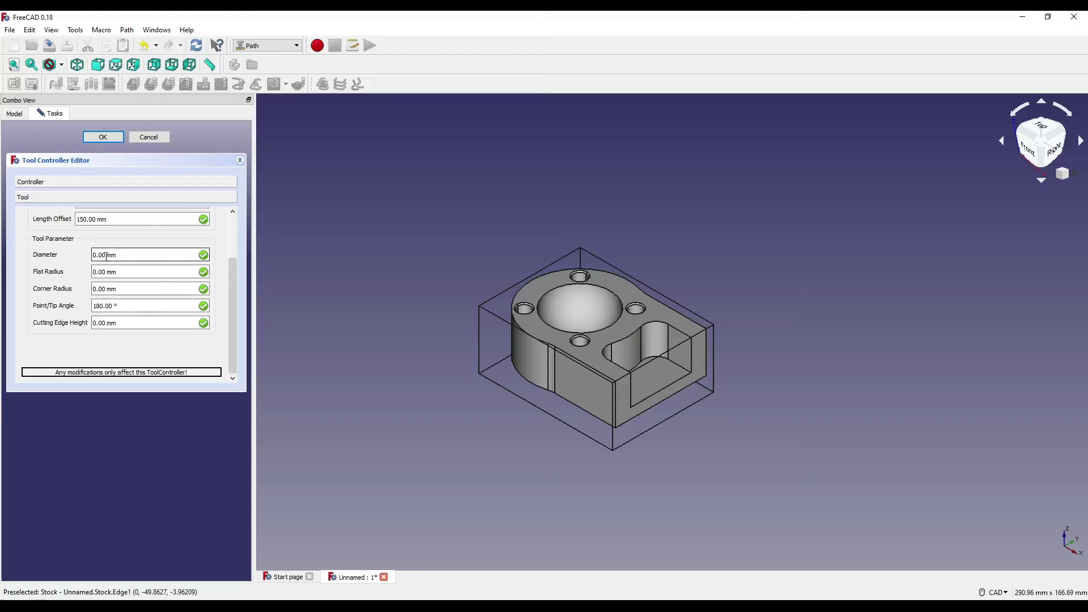
pyautogui.click(105, 136)
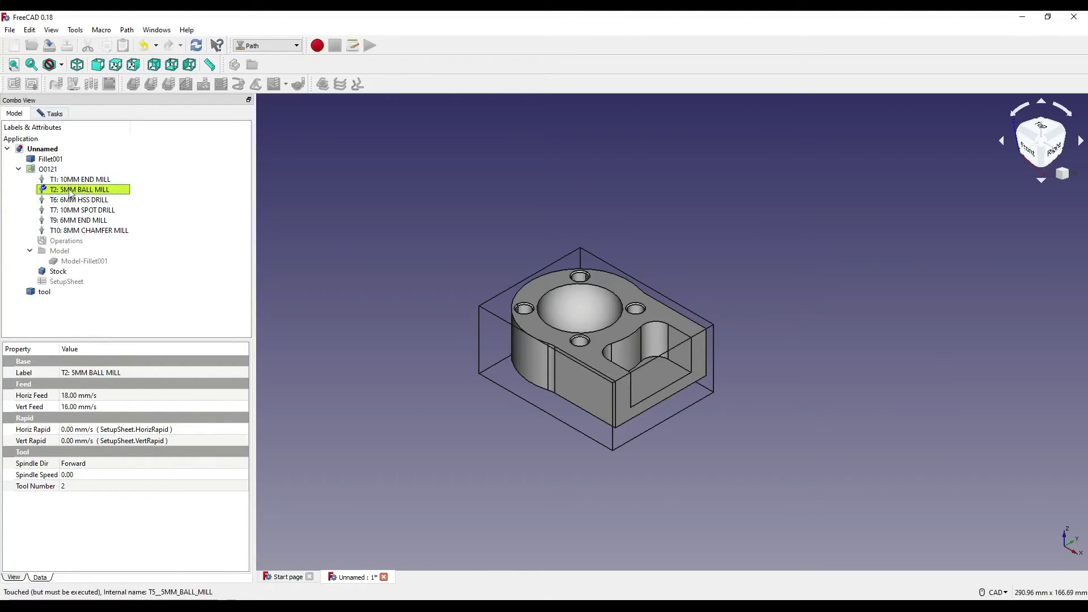
# Set the T2 ball mill's diameter to 5 mm and corner radius to 2.5 mm.
pyautogui.doubleClick(80, 189)
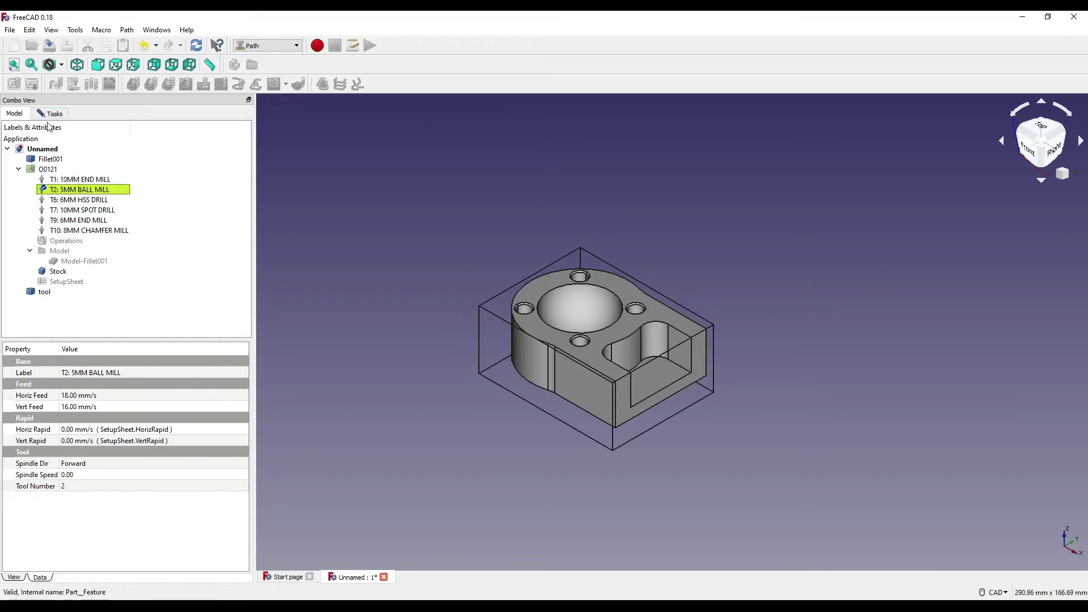
pyautogui.click(106, 253)
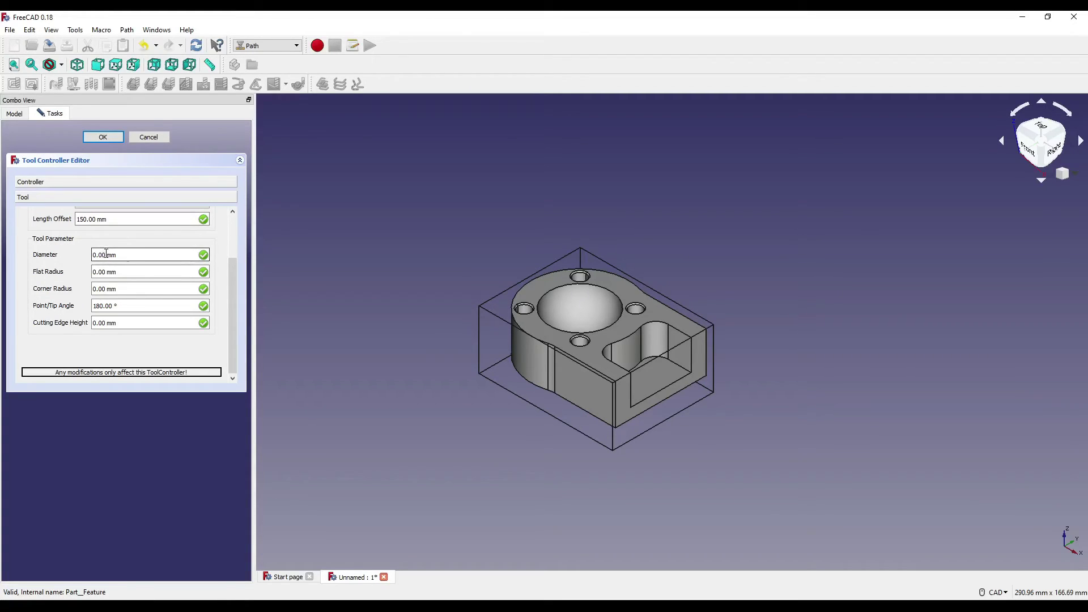
pyautogui.doubleClick(106, 254)
pyautogui.write('5')
pyautogui.click(103, 272)
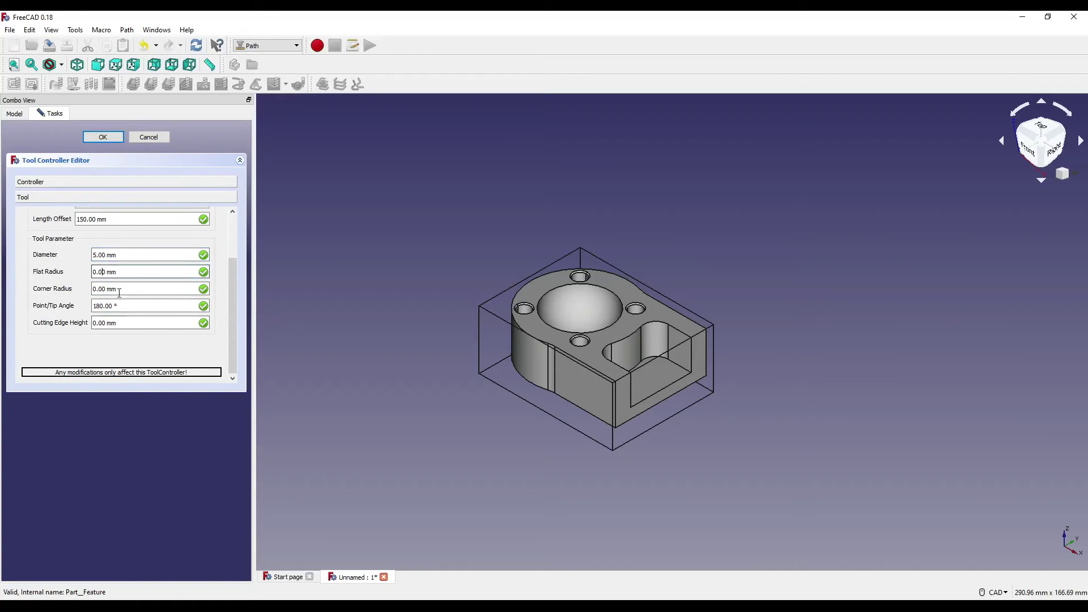
pyautogui.click(107, 290)
pyautogui.doubleClick(107, 291)
pyautogui.write('2.5')
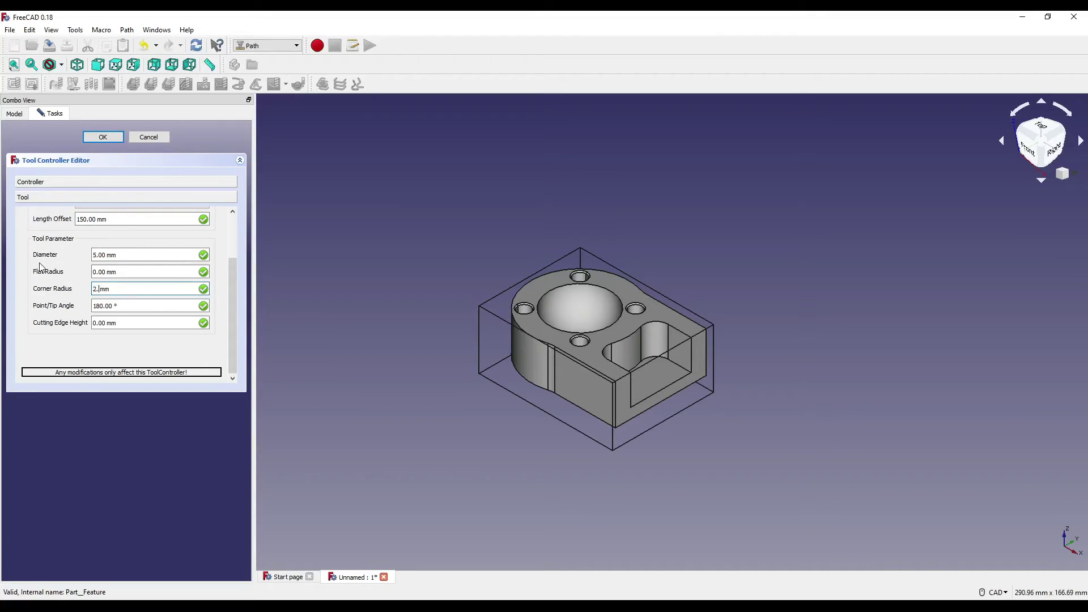
pyautogui.click(101, 255)
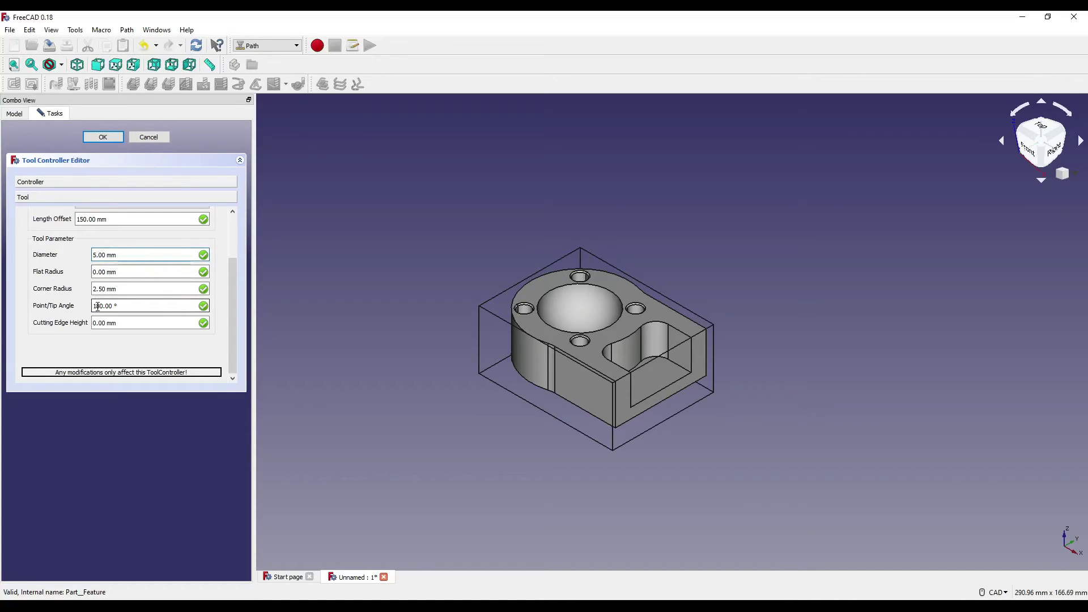
# Set the cutting edge height to 30 mm and accept the T2 tool geometry.
pyautogui.moveTo(96, 307); pyautogui.dragTo(101, 307)
pyautogui.click(120, 306)
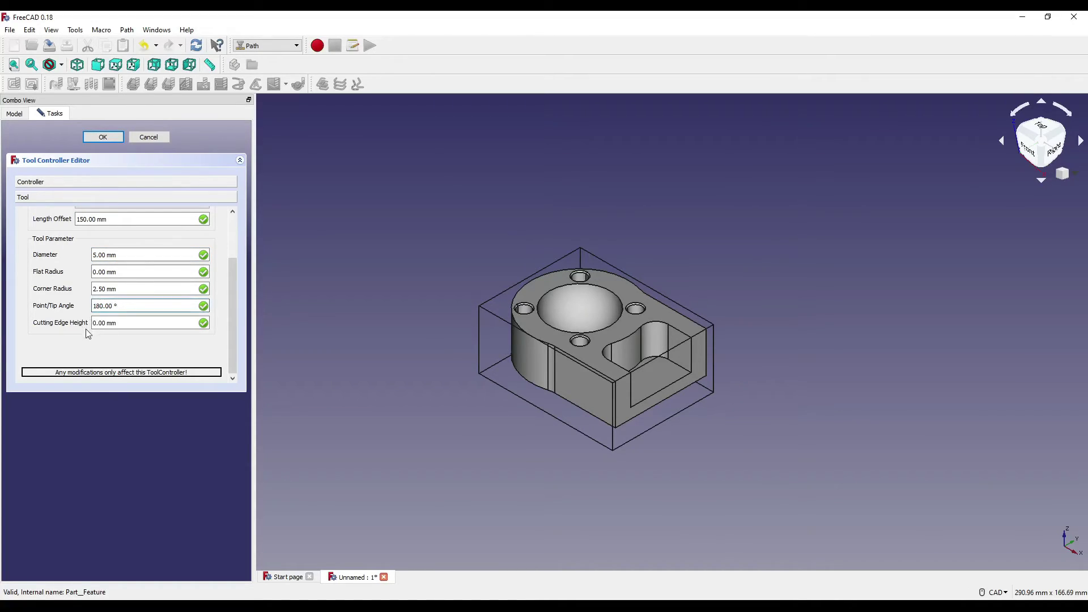
pyautogui.press('Tab')
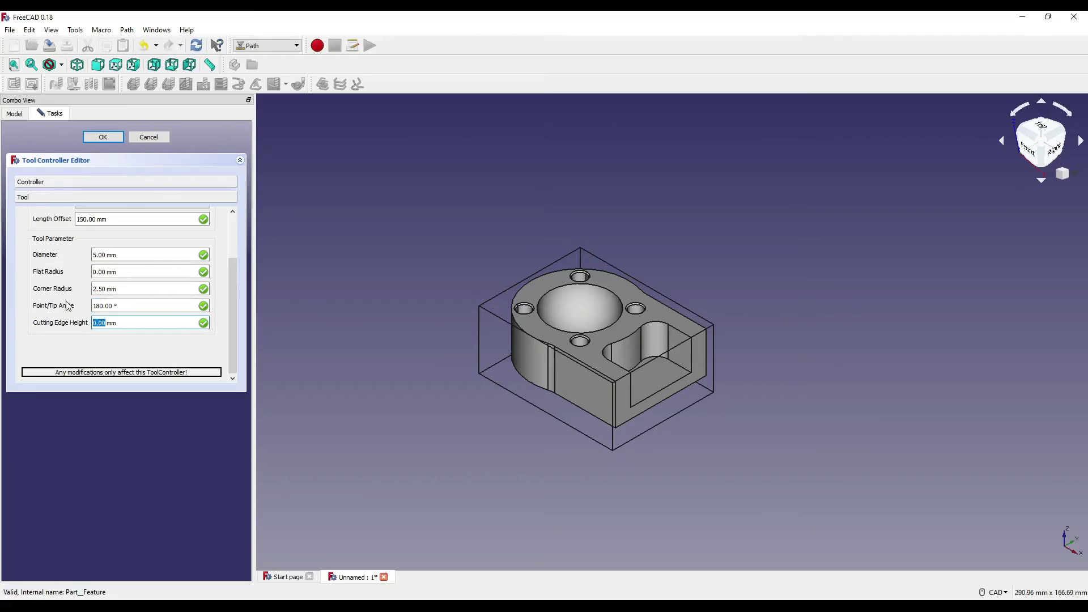
pyautogui.write('30')
pyautogui.click(106, 136)
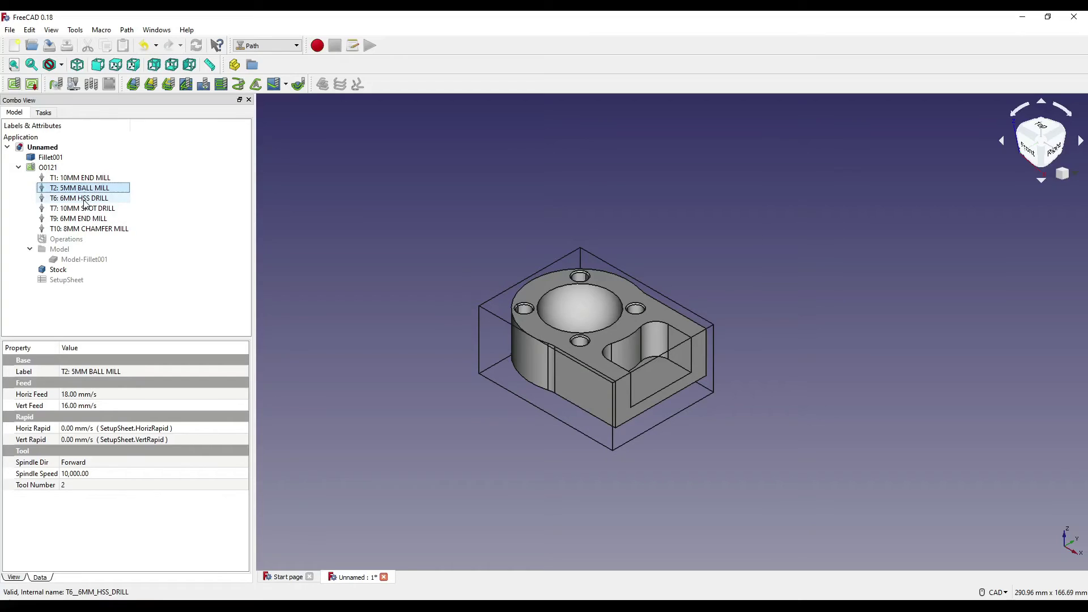
# Renumber the 6MM HSS DRILL and 8MM CHAMFER MILL controllers, giving the chamfer mill 10/16 mm/s feeds and 5500 spindle speed.
pyautogui.doubleClick(79, 197)
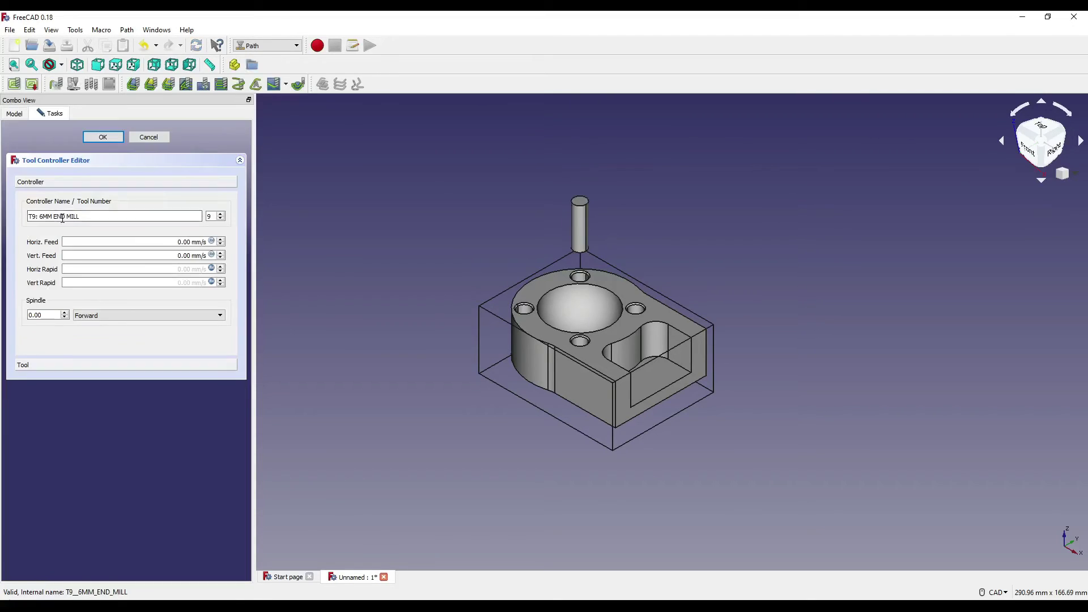
pyautogui.press('Tab')
pyautogui.press('Tab')
pyautogui.press('Tab')
pyautogui.press('Tab')
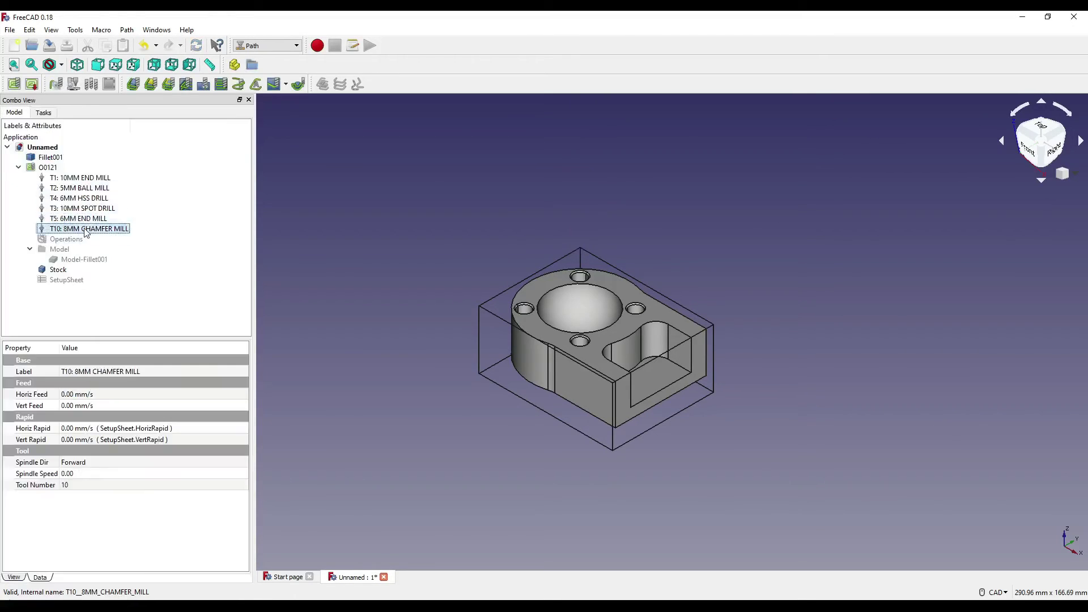
pyautogui.doubleClick(85, 229)
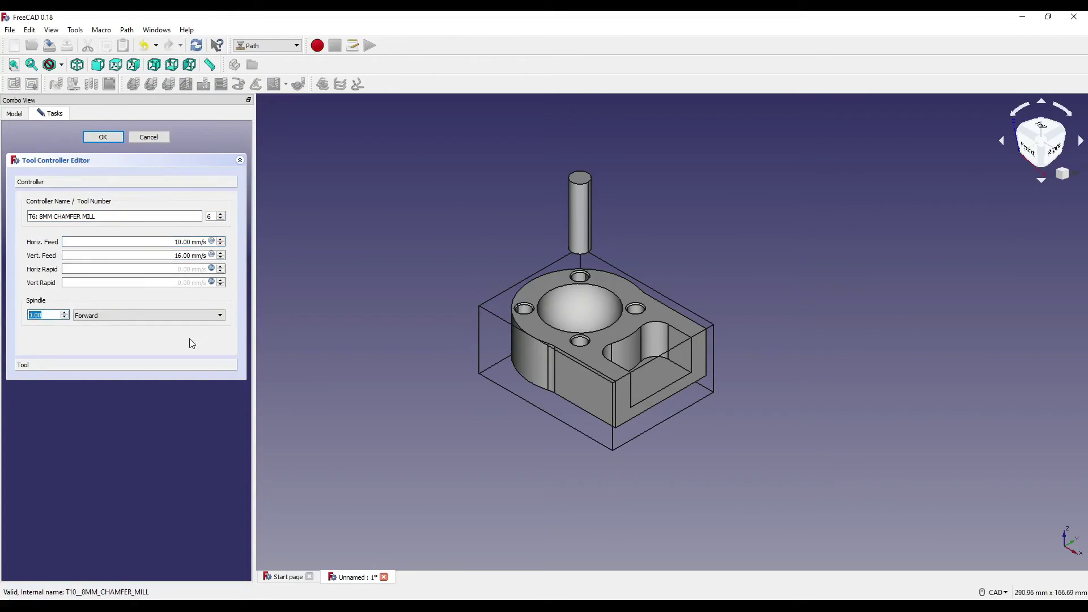
pyautogui.click(96, 137)
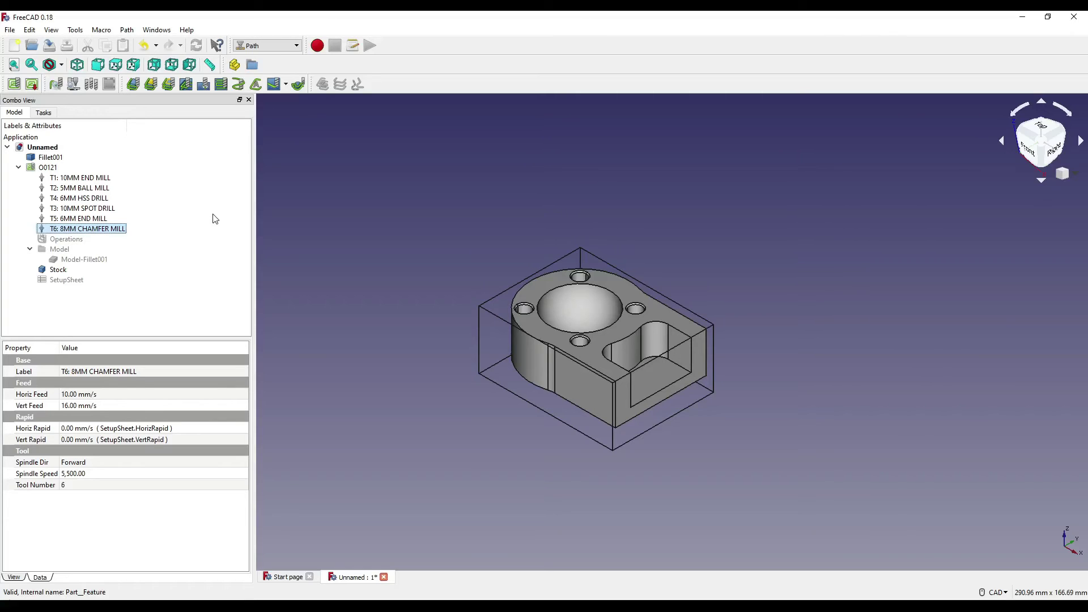
# Rename T5 to 6MM 1.5R END MILL.
pyautogui.doubleClick(51, 218)
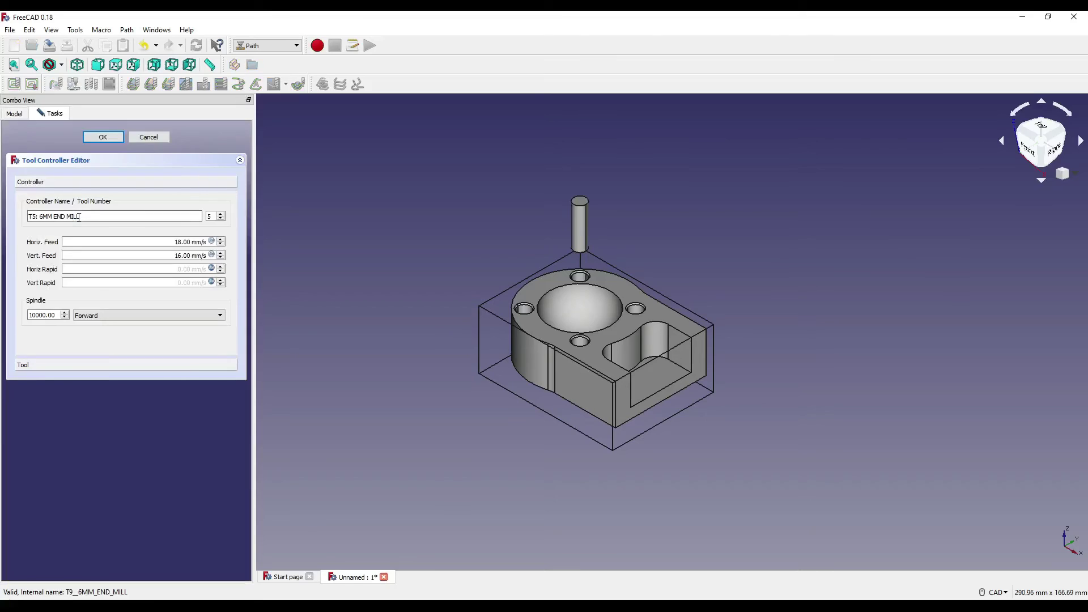
pyautogui.click(52, 217)
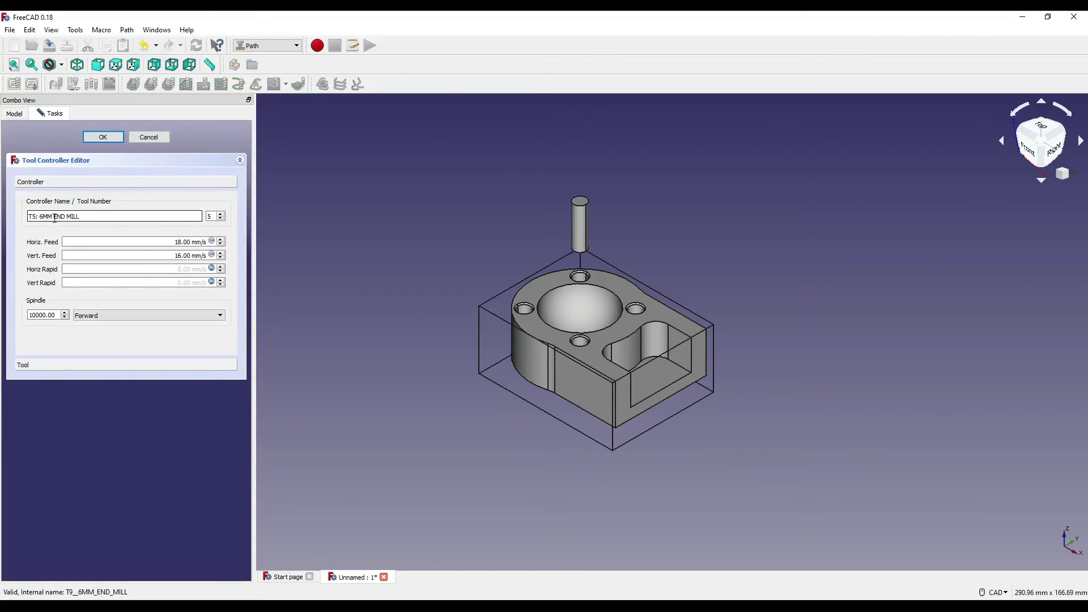
pyautogui.write('1.5R')
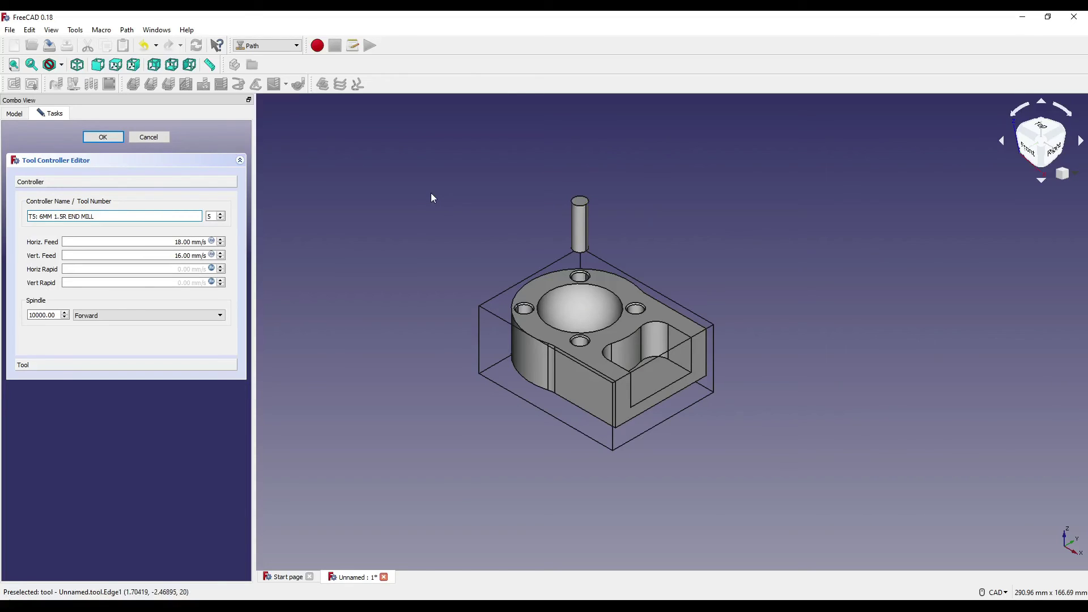
pyautogui.press('Return')
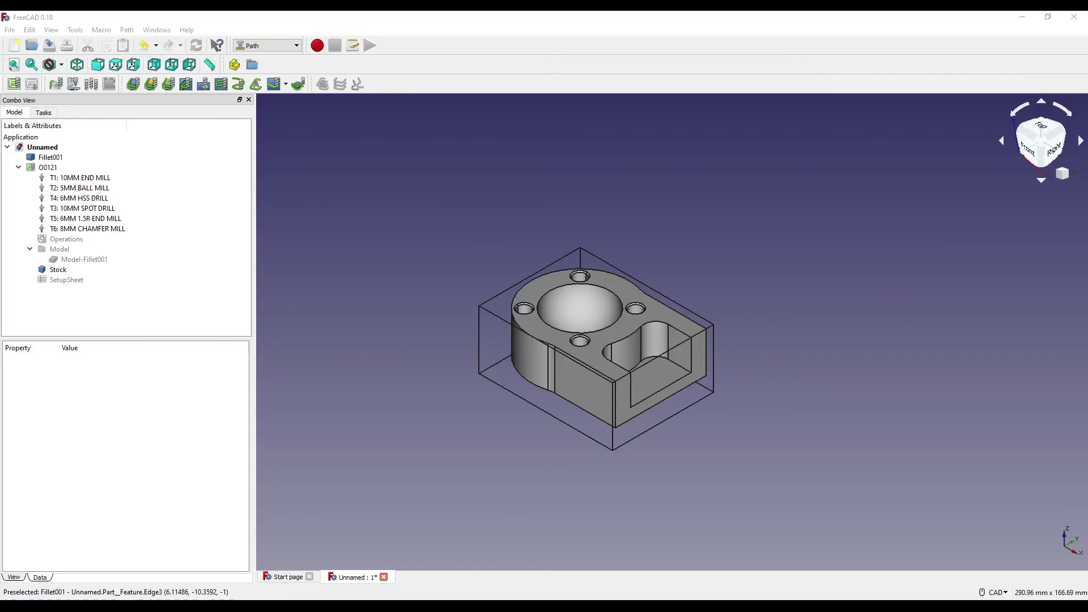